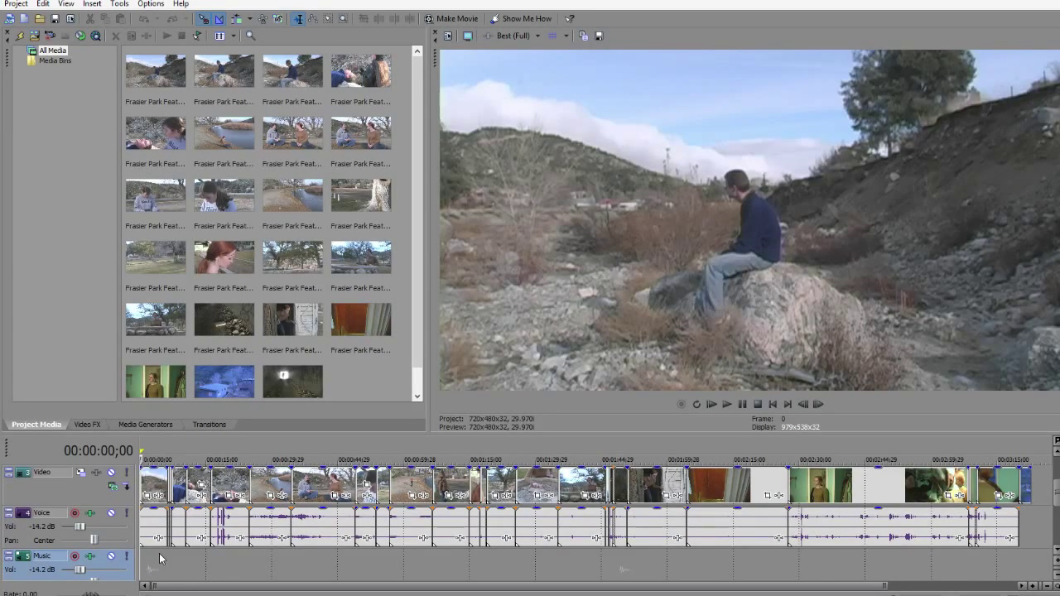
Step: Survey the clips on the Video and Voice tracks along the whole timeline, from the first cuts to the last scene
{"action": "left_click", "coordinate": [152, 563]}
{"action": "scroll", "coordinate": [326, 574], "scroll_direction": "up", "scroll_amount": 5}
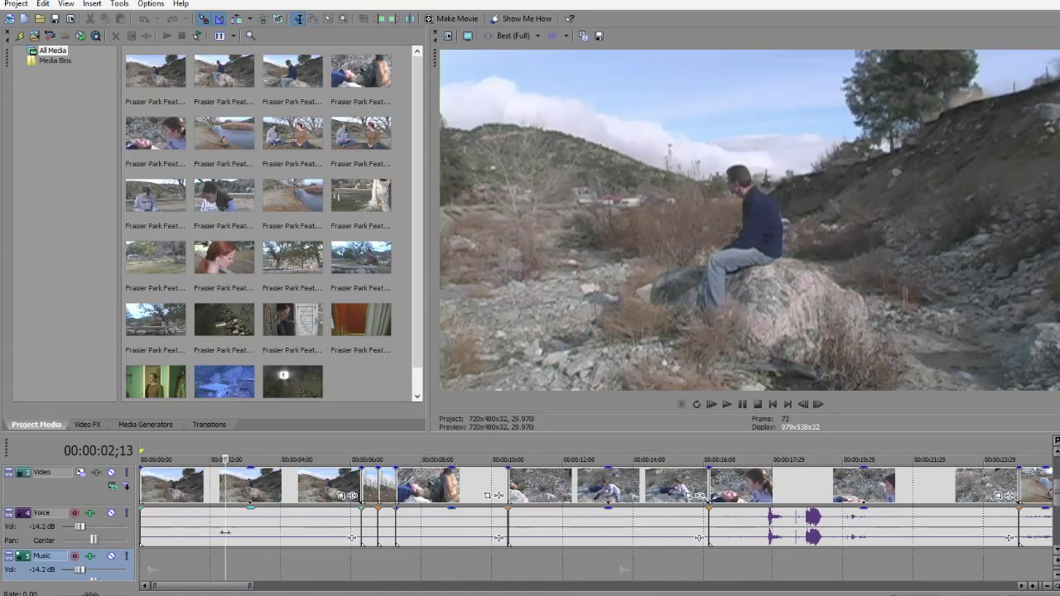
{"action": "scroll", "coordinate": [564, 546], "scroll_direction": "down", "scroll_amount": 2}
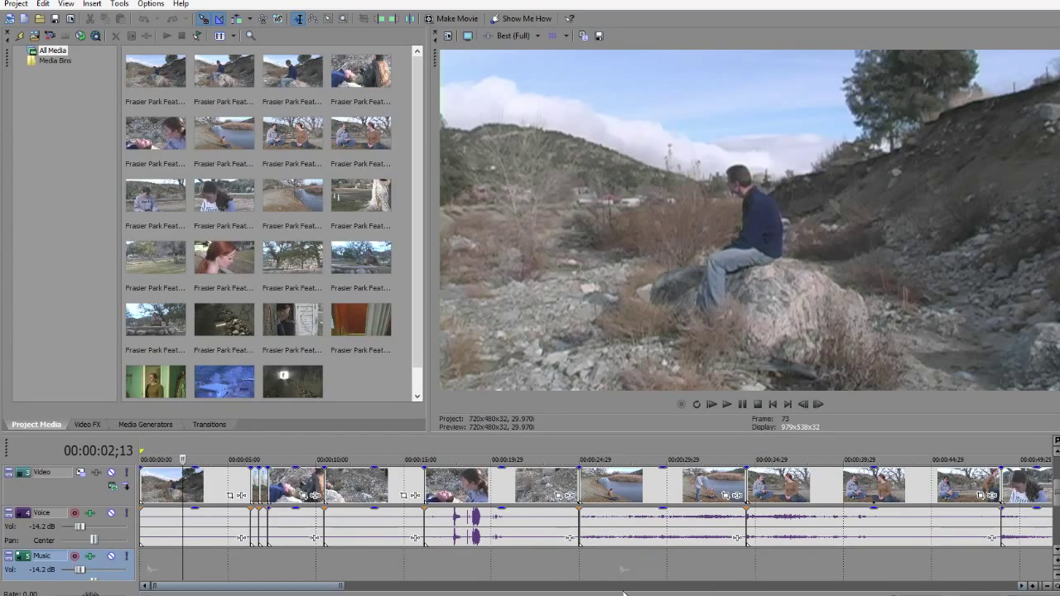
{"action": "left_click_drag", "start_coordinate": [304, 589], "coordinate": [743, 589]}
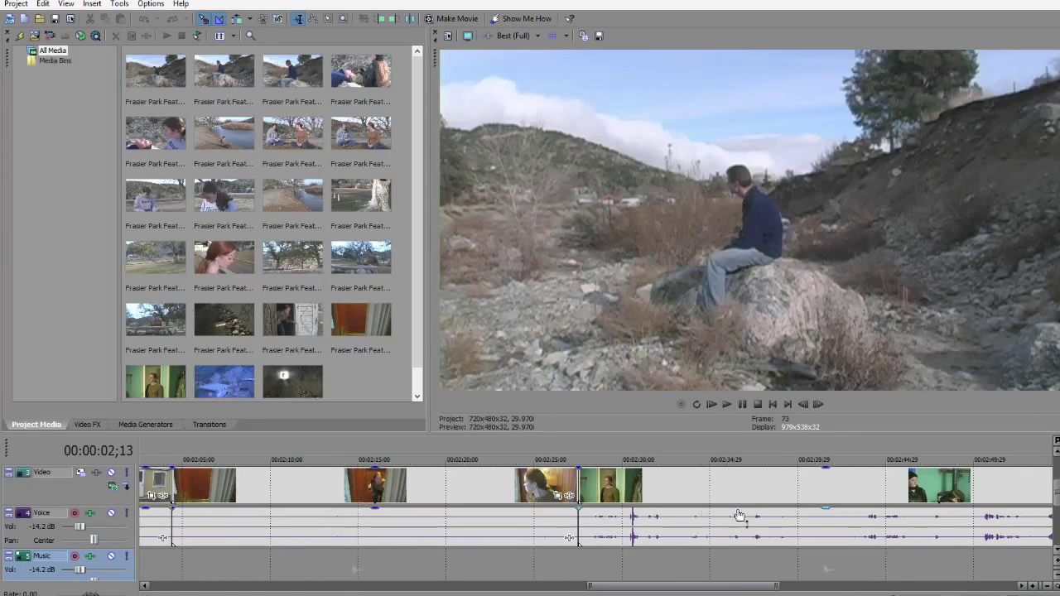
{"action": "left_click_drag", "start_coordinate": [622, 587], "coordinate": [184, 586]}
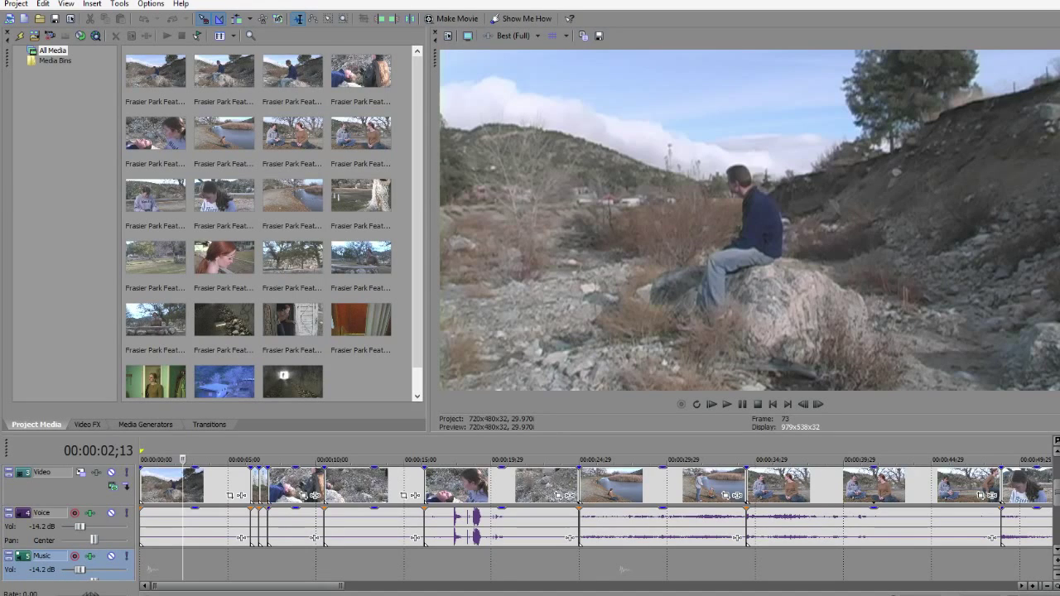
{"action": "mouse_move", "coordinate": [209, 594]}
{"action": "scroll", "coordinate": [232, 577], "scroll_direction": "down", "scroll_amount": 4}
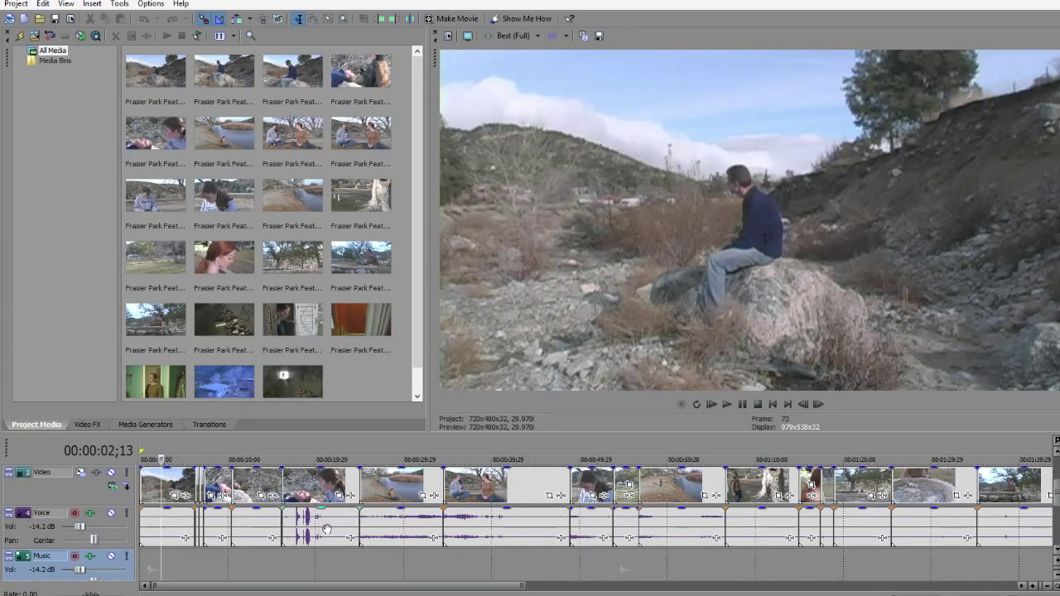
{"action": "scroll", "coordinate": [331, 535], "scroll_direction": "down", "scroll_amount": 4}
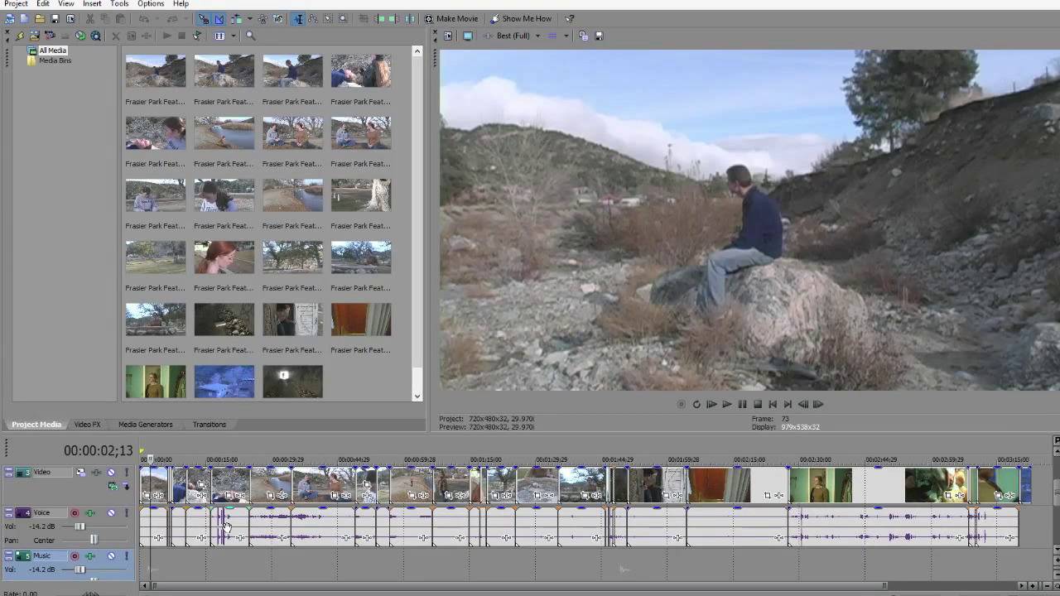
{"action": "scroll", "coordinate": [226, 526], "scroll_direction": "up", "scroll_amount": 8}
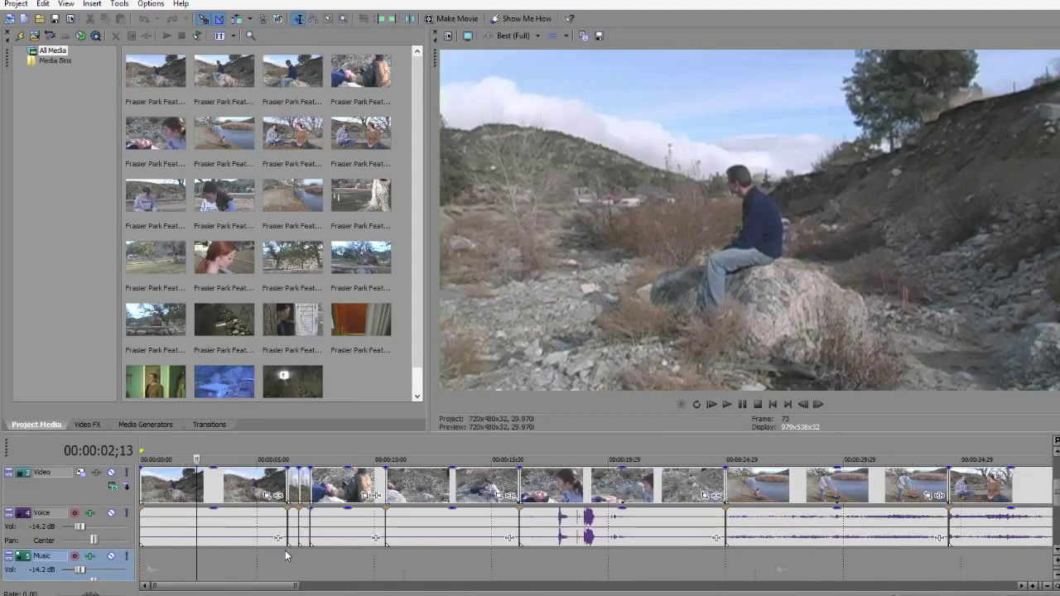
{"action": "scroll", "coordinate": [263, 561], "scroll_direction": "down", "scroll_amount": 8}
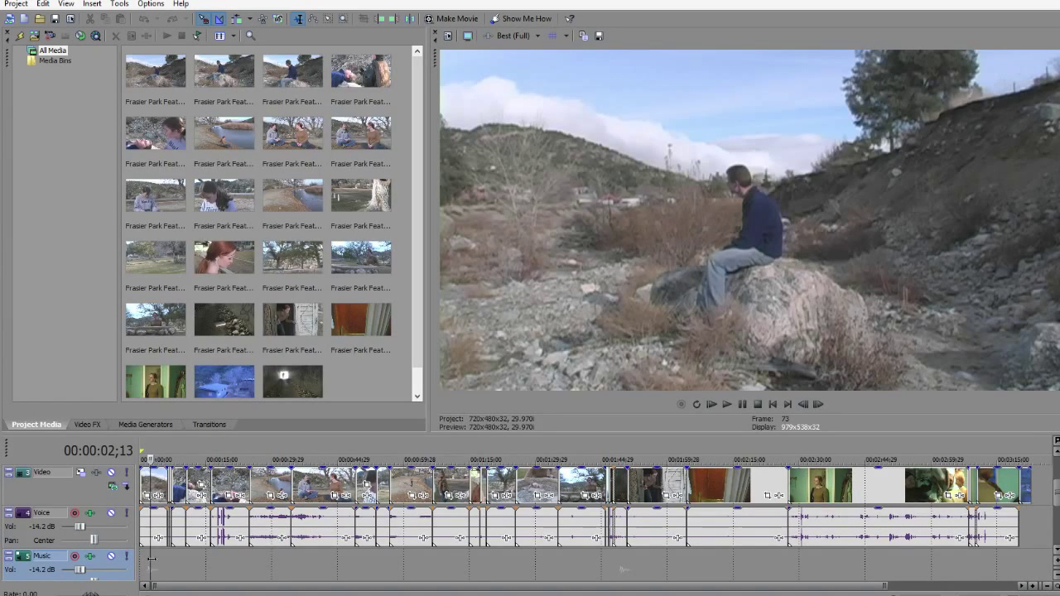
Step: Select every clip on the Voice track from the first to the last, ending with only the wood-panelled room's clip selected
{"action": "left_click", "coordinate": [153, 528]}
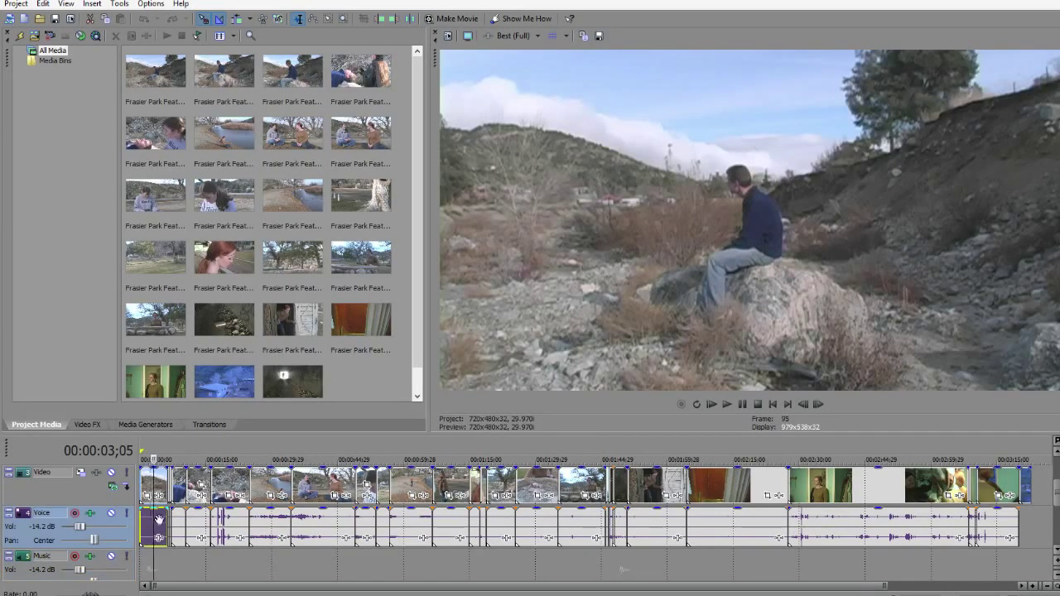
{"action": "left_click", "coordinate": [996, 519], "text": "shift"}
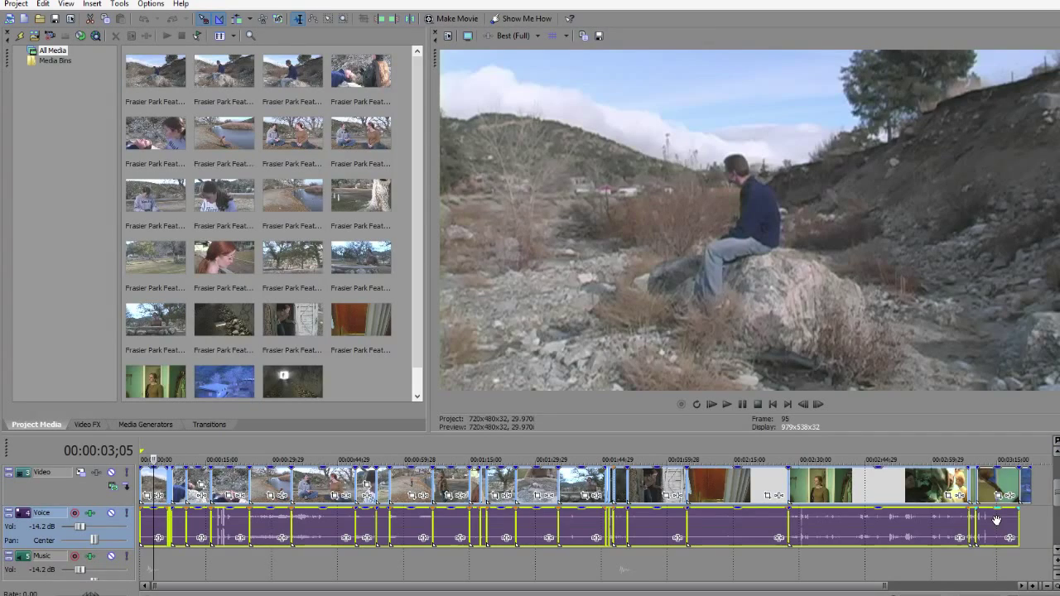
{"action": "left_click", "coordinate": [690, 537]}
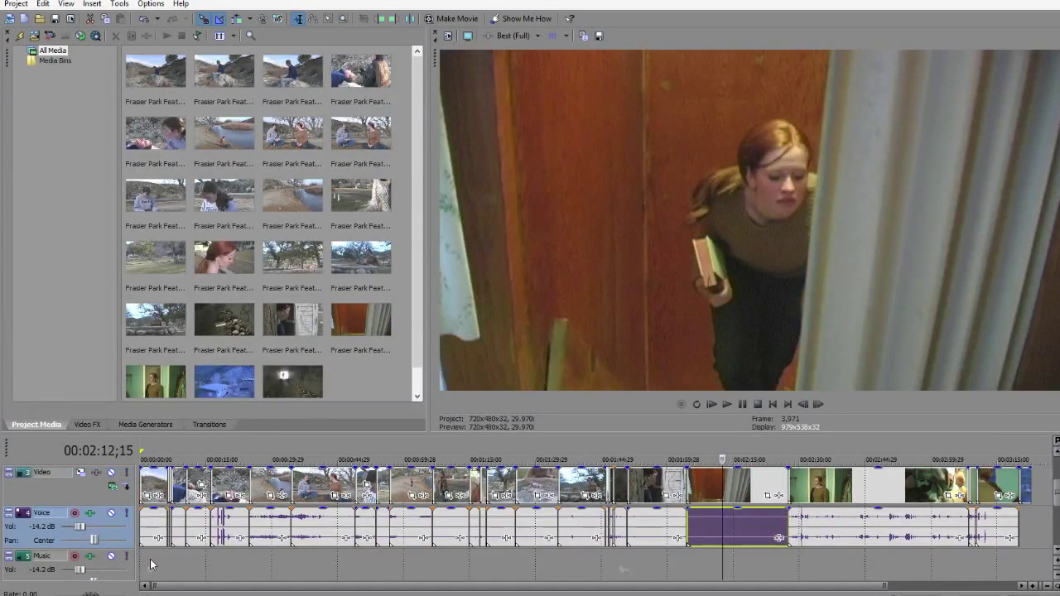
Step: Inspect the opening clip boundaries on the Voice track within the first six seconds of the timeline
{"action": "left_click", "coordinate": [151, 565]}
{"action": "scroll", "coordinate": [150, 564], "scroll_direction": "up", "scroll_amount": 3}
{"action": "scroll", "coordinate": [358, 593], "scroll_direction": "up", "scroll_amount": 2}
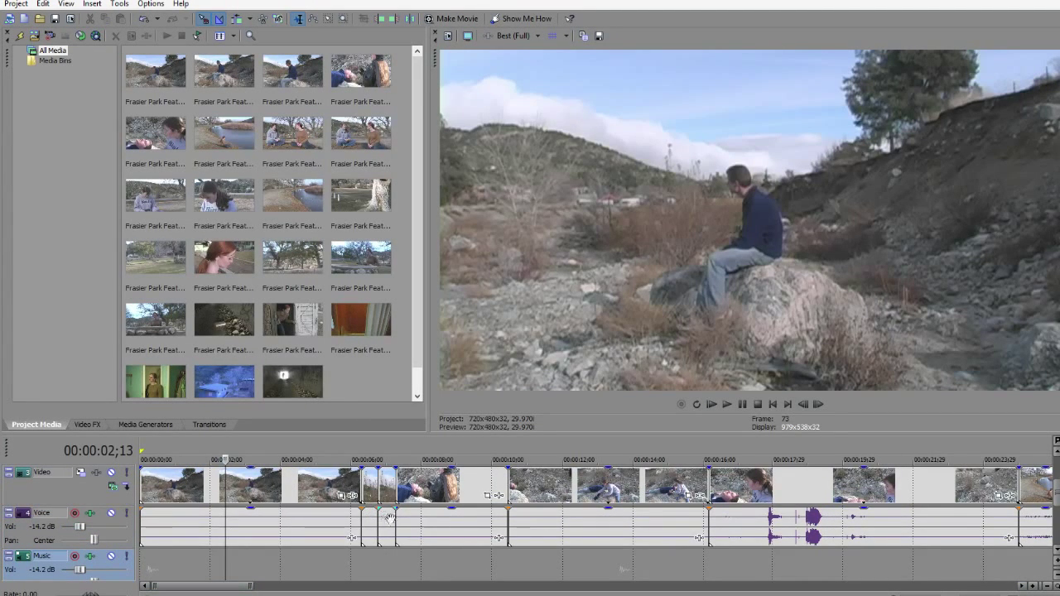
{"action": "left_click", "coordinate": [336, 564]}
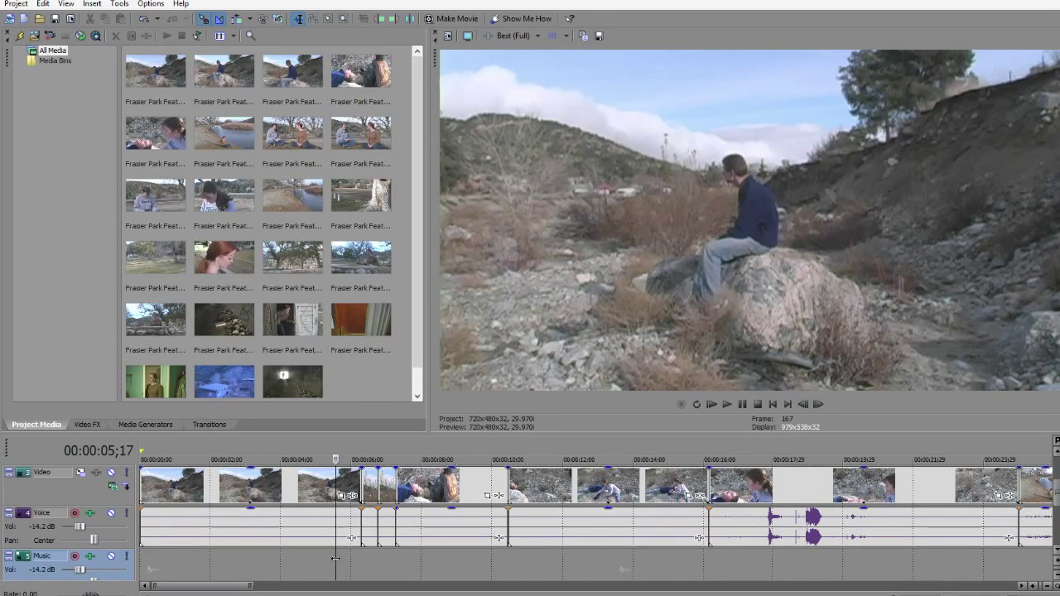
{"action": "scroll", "coordinate": [348, 559], "scroll_direction": "down", "scroll_amount": 2}
{"action": "scroll", "coordinate": [395, 549], "scroll_direction": "down", "scroll_amount": 2}
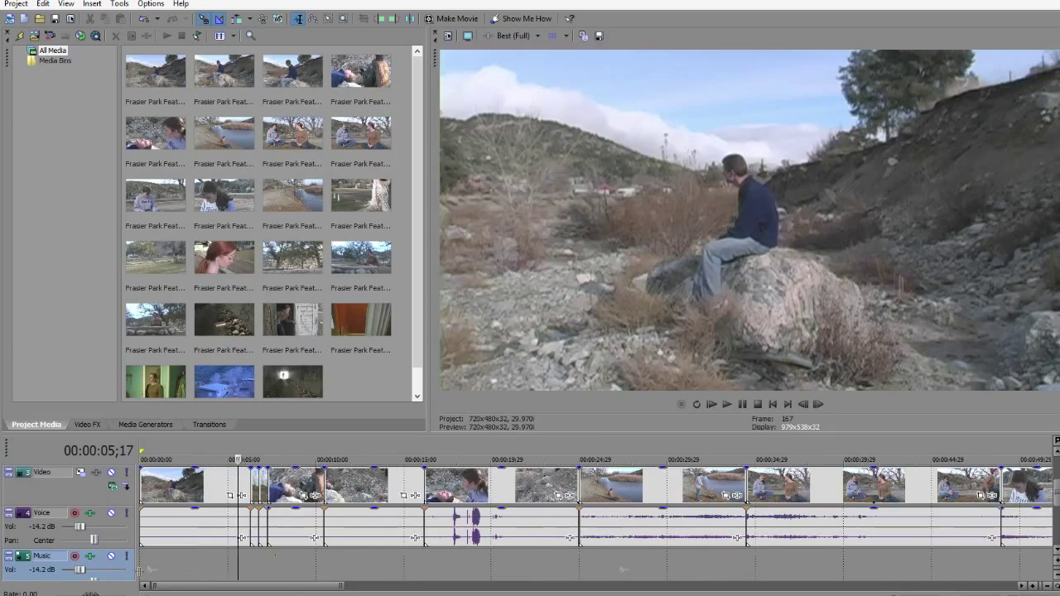
Step: Play the timeline from the beginning through the first 18 seconds with the system volume raised to 6, checking the audio cuts
{"action": "left_click", "coordinate": [150, 571]}
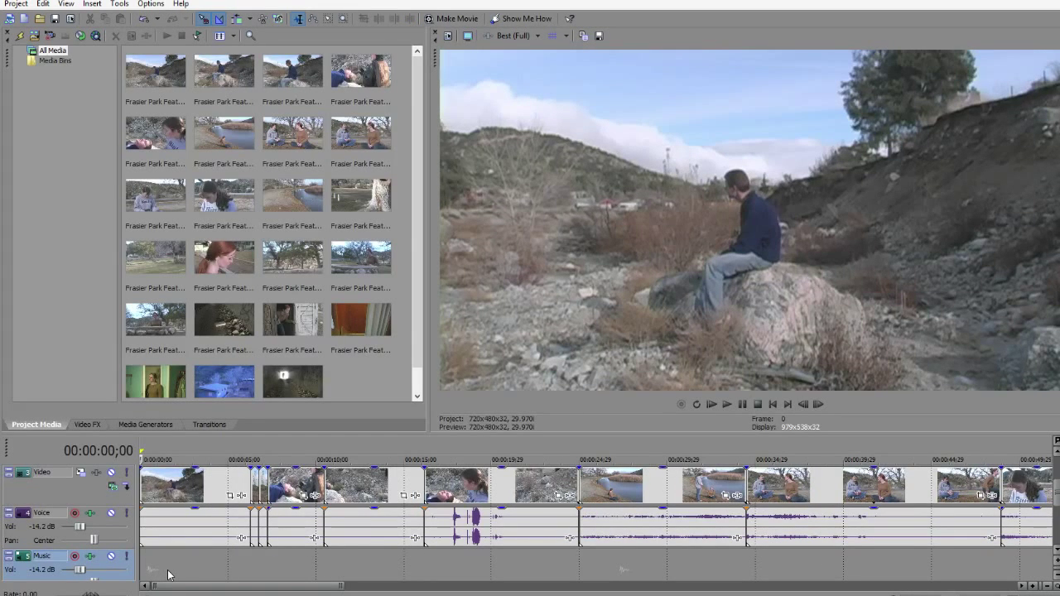
{"action": "key", "text": "XF86AudioRaiseVolume"}
{"action": "key", "text": "space"}
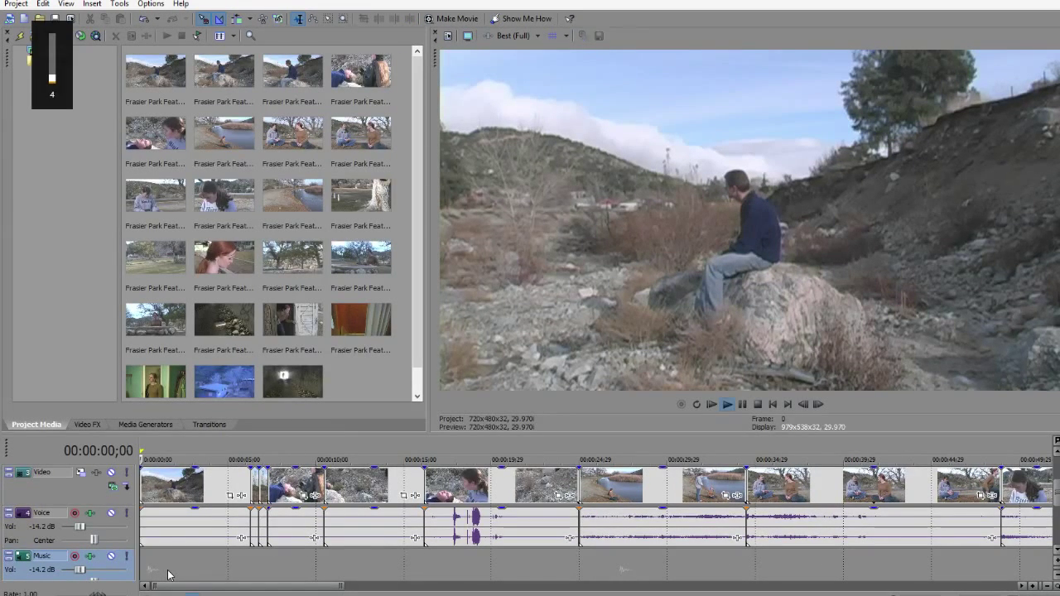
{"action": "key", "text": "XF86AudioRaiseVolume"}
{"action": "key", "text": "XF86AudioRaiseVolume"}
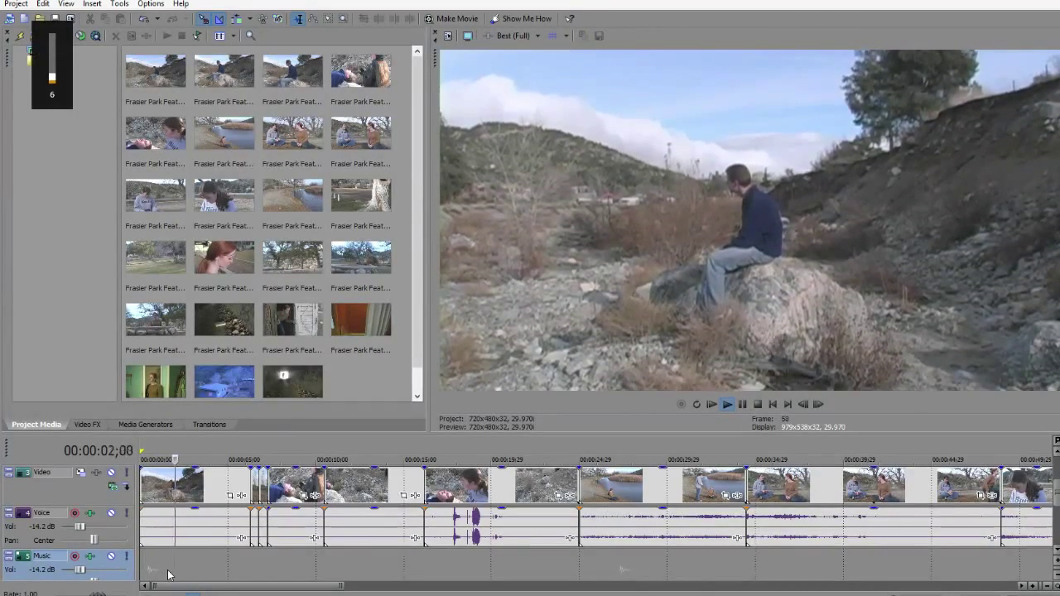
{"action": "scroll", "coordinate": [273, 579], "scroll_direction": "up", "scroll_amount": 2}
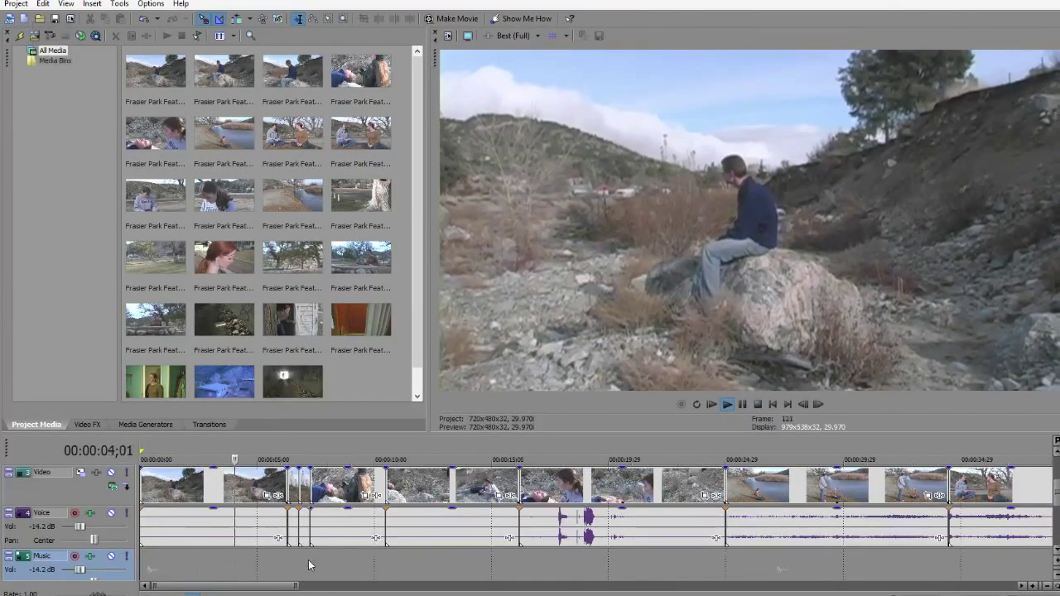
{"action": "scroll", "coordinate": [315, 565], "scroll_direction": "up", "scroll_amount": 1}
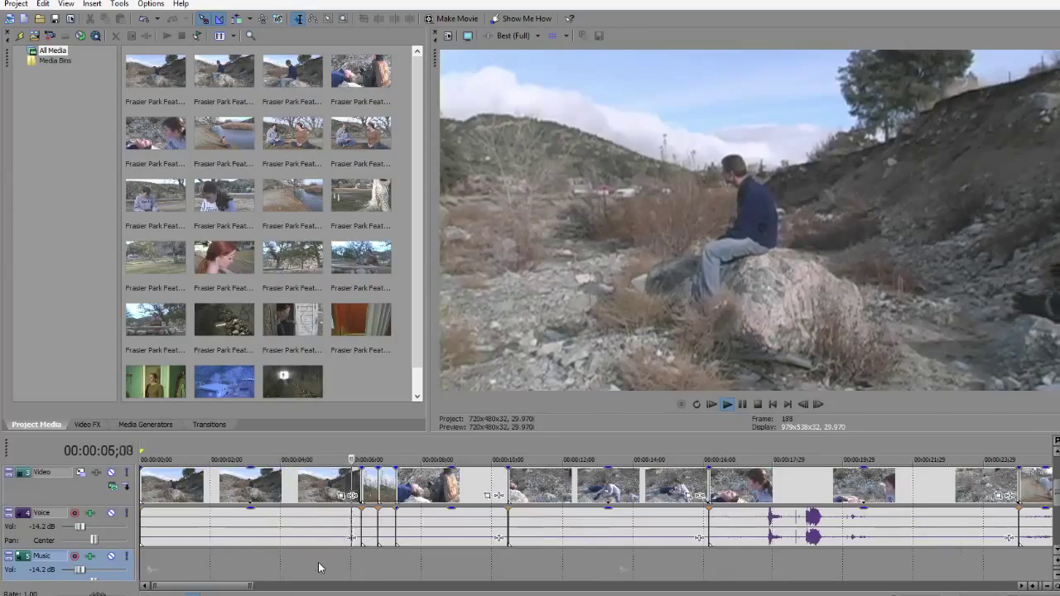
{"action": "scroll", "coordinate": [323, 568], "scroll_direction": "up", "scroll_amount": 1}
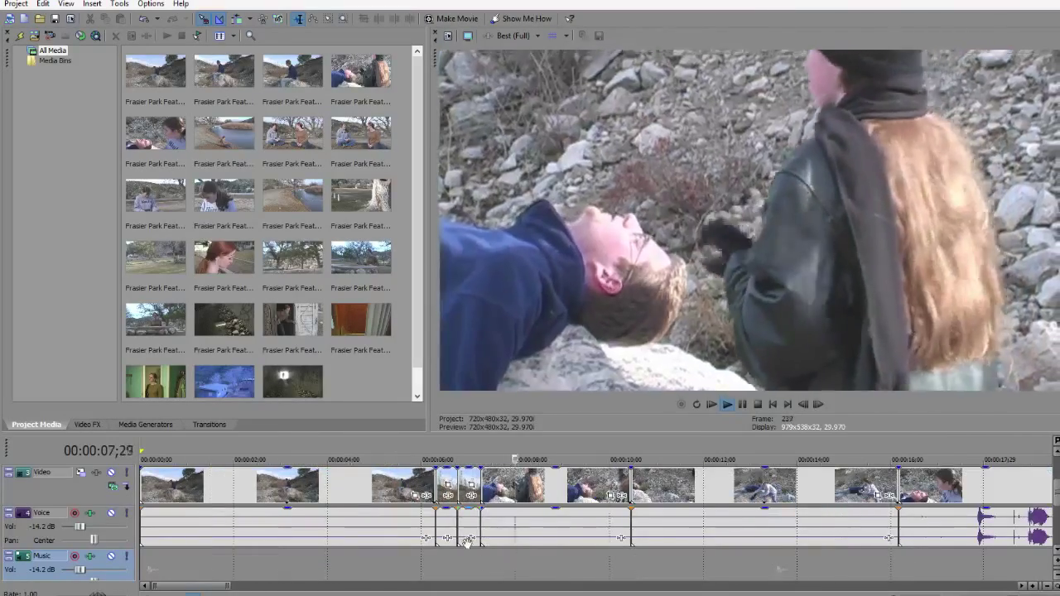
{"action": "scroll", "coordinate": [511, 564], "scroll_direction": "down", "scroll_amount": 1}
{"action": "scroll", "coordinate": [511, 563], "scroll_direction": "down", "scroll_amount": 1}
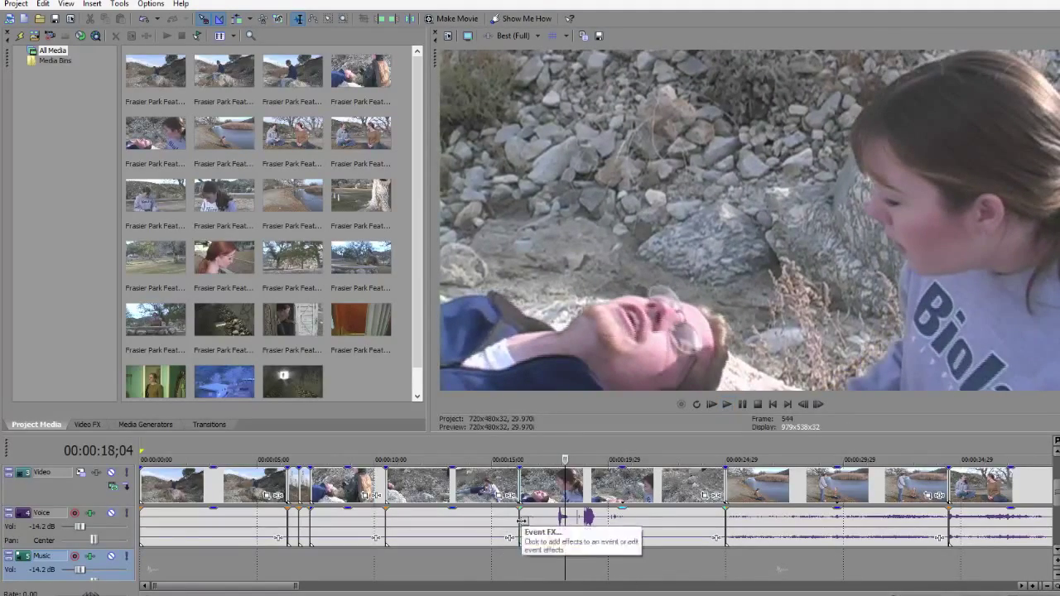
Step: Extend the start of the Voice clip at about 16 seconds back by 21 frames to create a crossfade, and play it
{"action": "left_click_drag", "start_coordinate": [521, 520], "coordinate": [509, 525]}
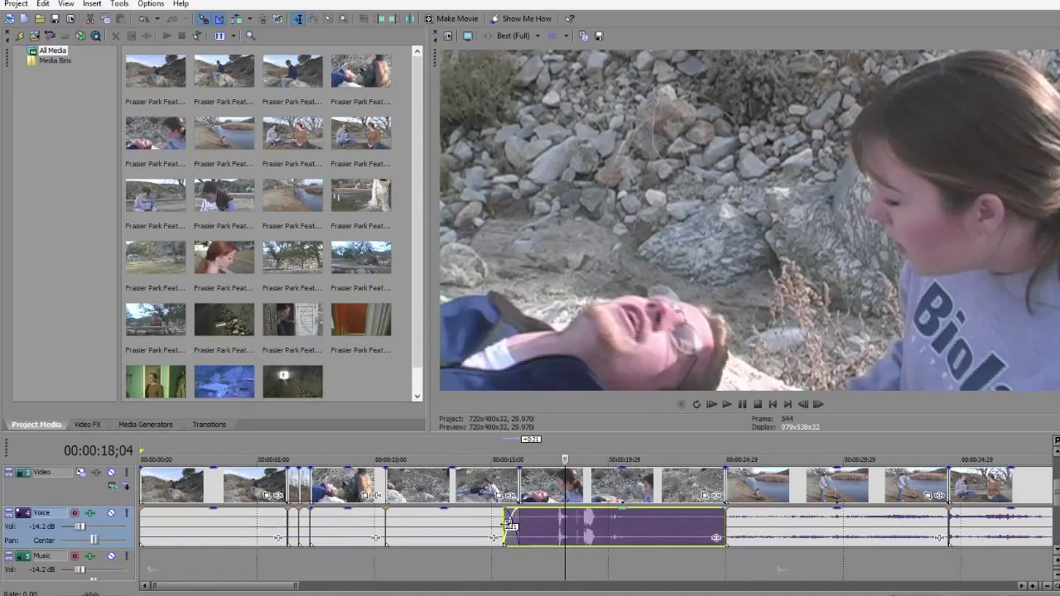
{"action": "left_click", "coordinate": [479, 567]}
{"action": "key", "text": "space"}
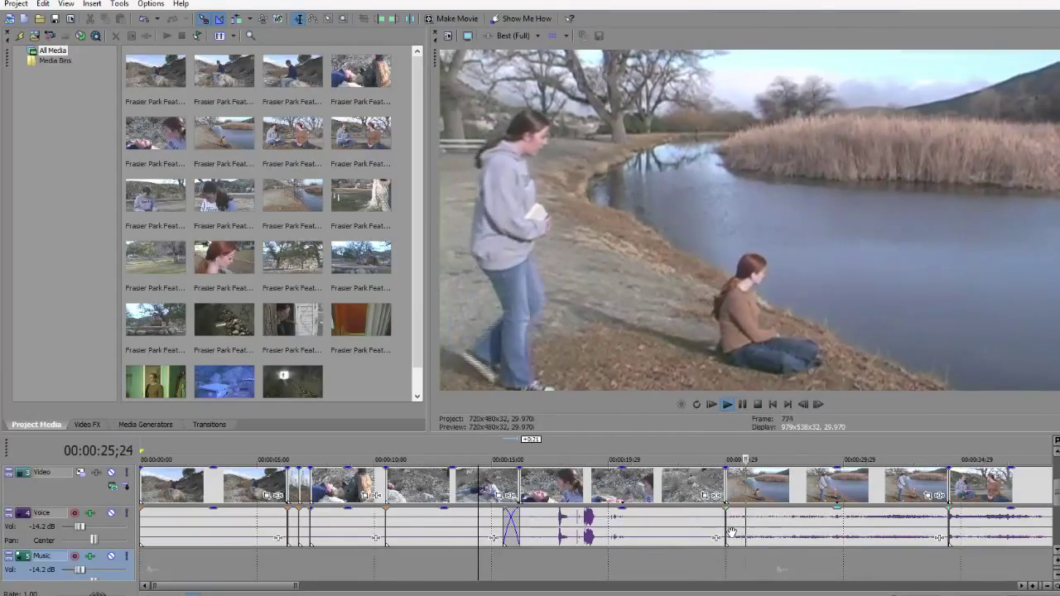
Step: Listen to the cut into the lakeside scene, extend its Voice clip's start back by 1 second 7 frames as a crossfade, and replay it
{"action": "key", "text": "Return"}
{"action": "left_click", "coordinate": [707, 563]}
{"action": "key", "text": "space"}
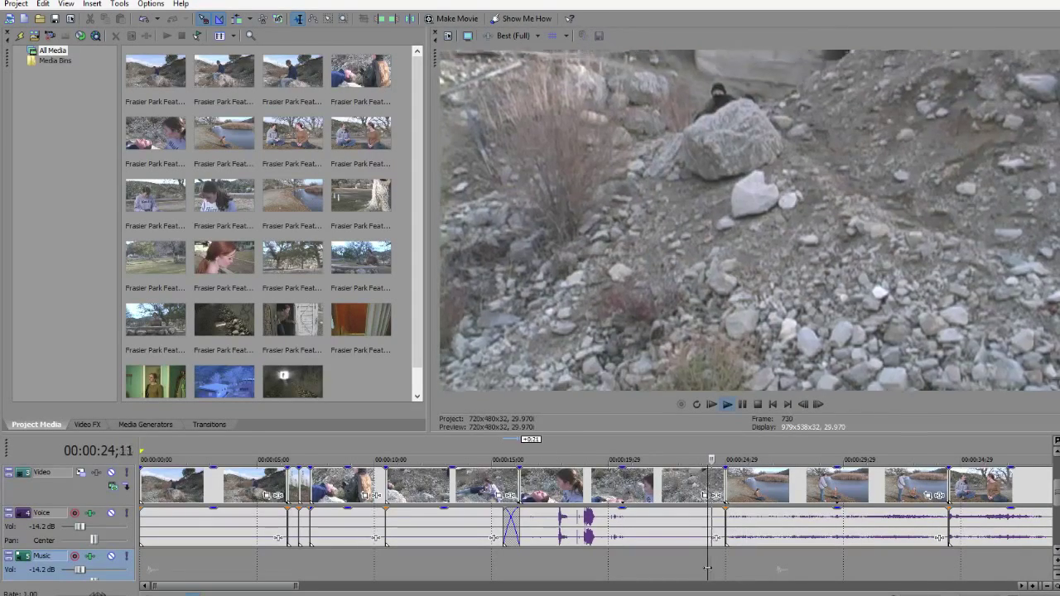
{"action": "key", "text": "Return"}
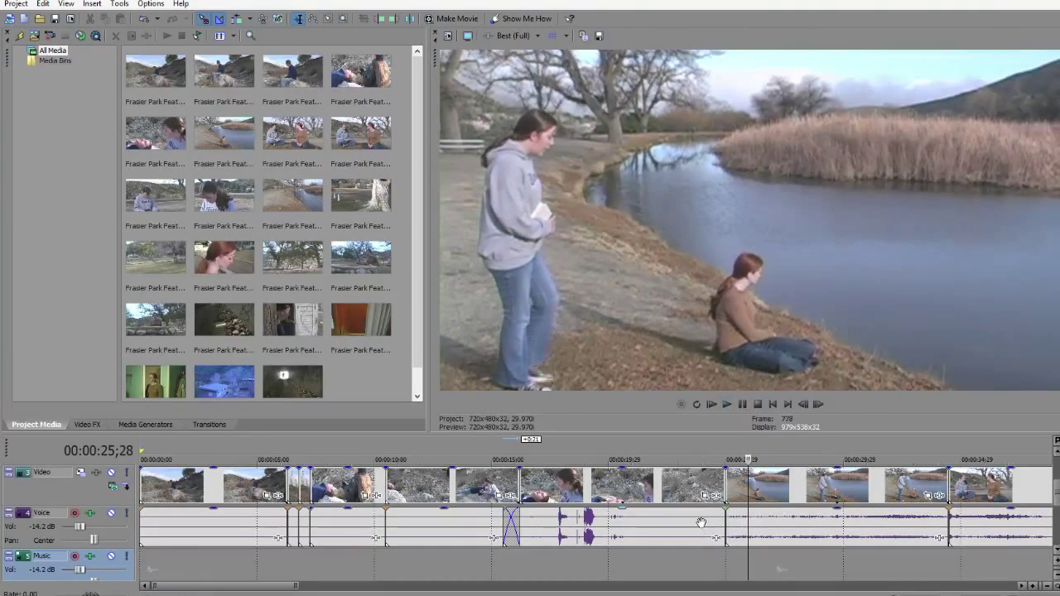
{"action": "left_click", "coordinate": [720, 520]}
{"action": "left_click_drag", "start_coordinate": [718, 522], "coordinate": [700, 554]}
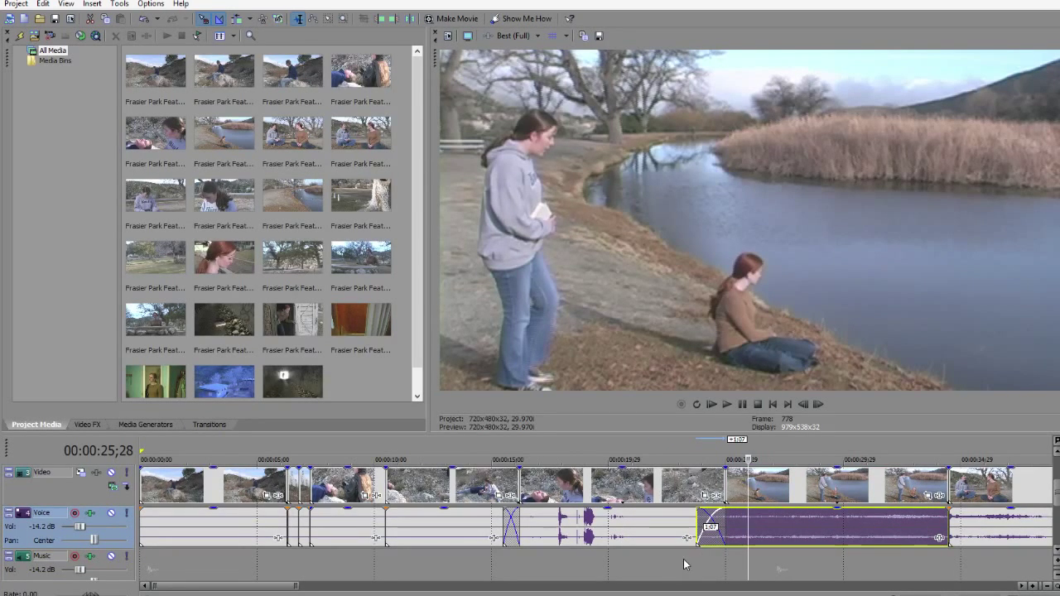
{"action": "left_click", "coordinate": [682, 564]}
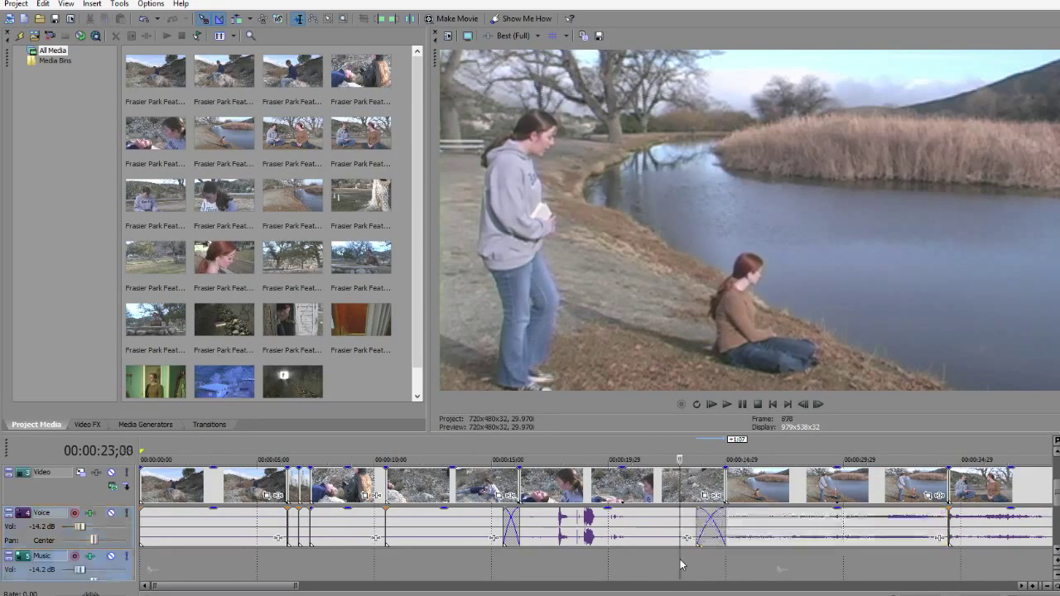
{"action": "key", "text": "space"}
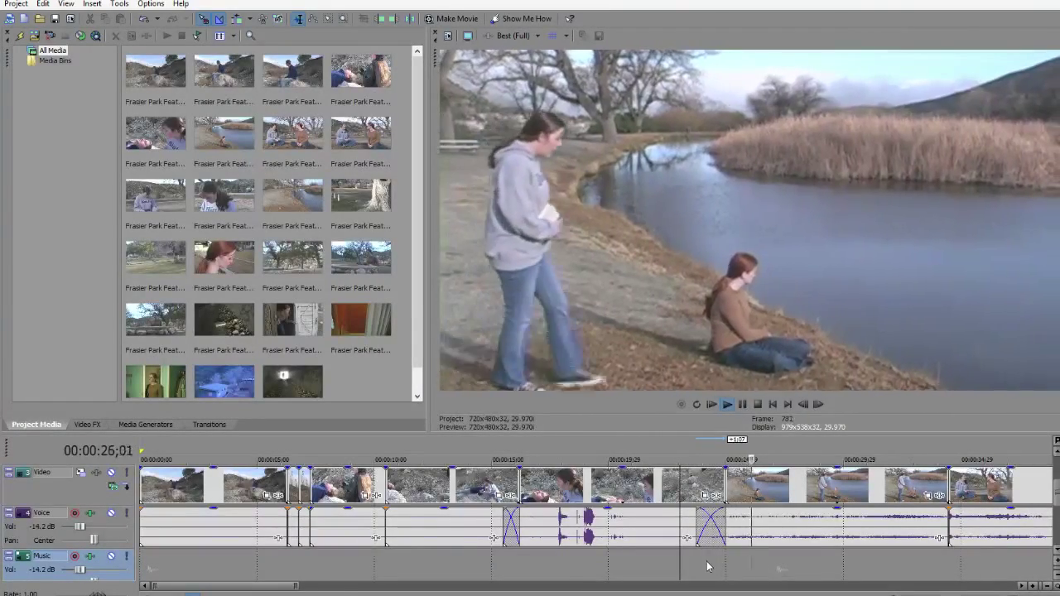
Step: Replay the Voice track's crossfade into the lakeside scene from about 23 seconds
{"action": "scroll", "coordinate": [696, 561], "scroll_direction": "down", "scroll_amount": 2}
{"action": "key", "text": "Return"}
{"action": "left_click", "coordinate": [538, 569]}
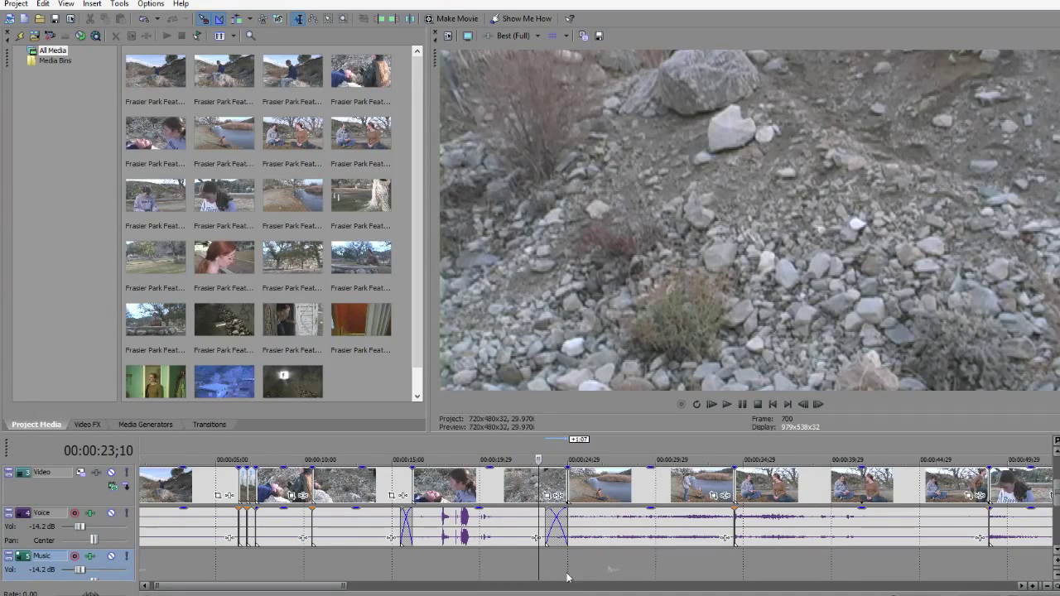
{"action": "key", "text": "space"}
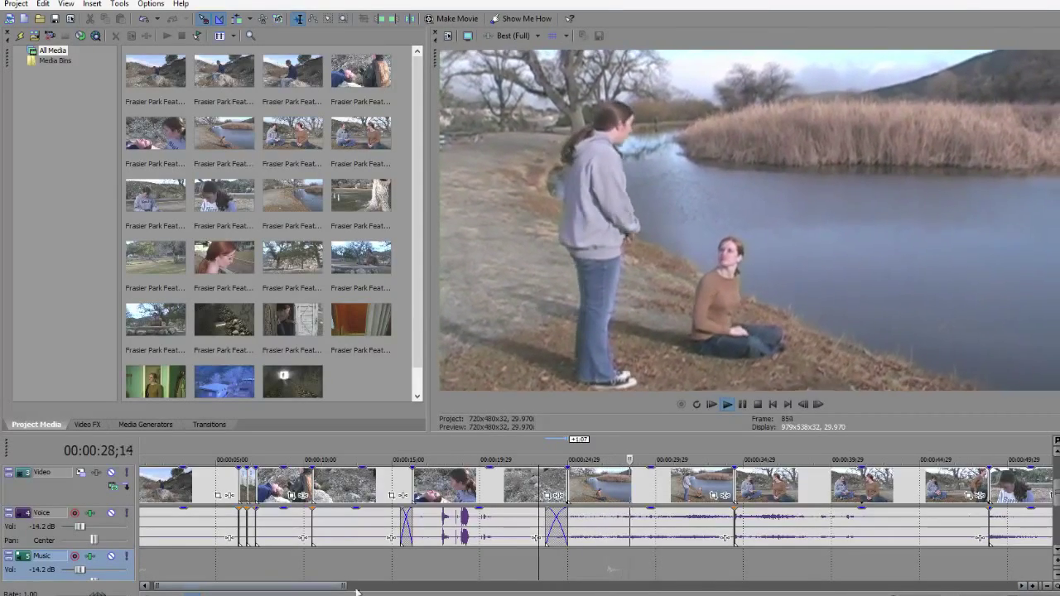
Step: Extend the end of the lakeside Voice clip forward by 29 frames over the next clip as a crossfade, then play and inspect the transition
{"action": "left_click_drag", "start_coordinate": [256, 586], "coordinate": [353, 584]}
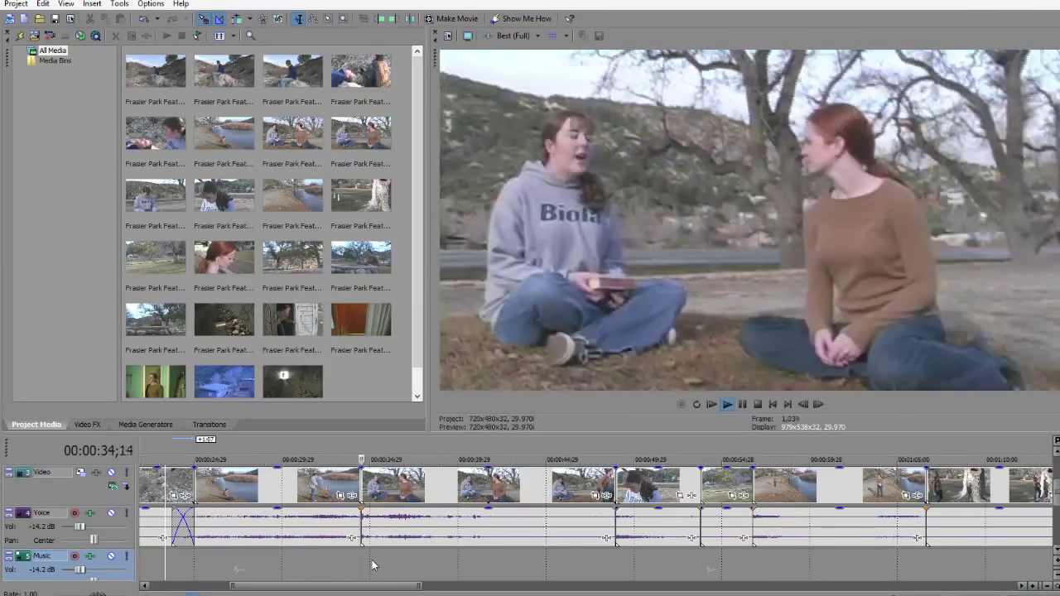
{"action": "key", "text": "Return"}
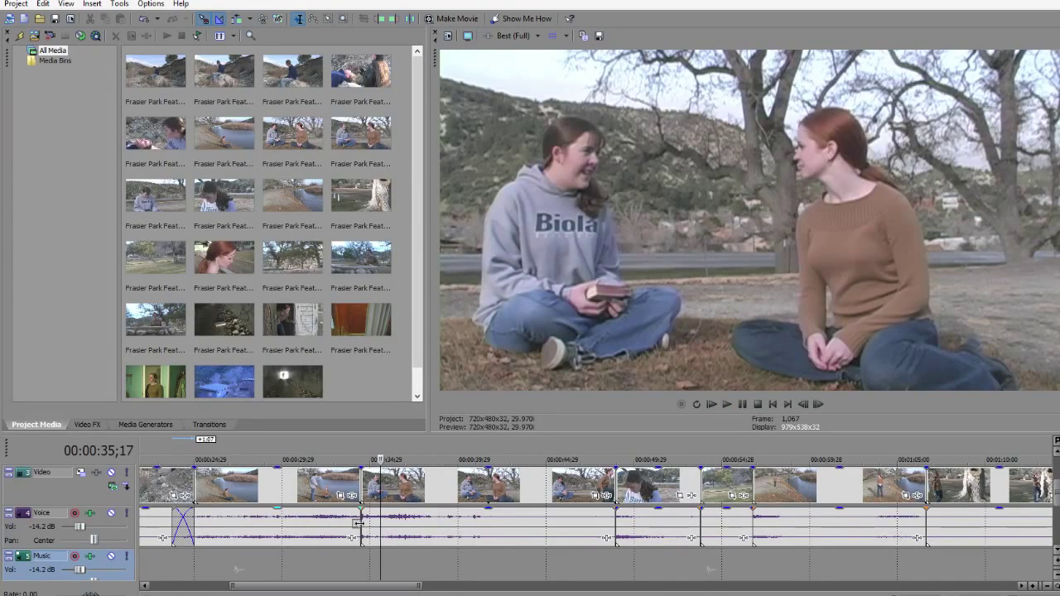
{"action": "left_click_drag", "start_coordinate": [359, 523], "coordinate": [378, 523]}
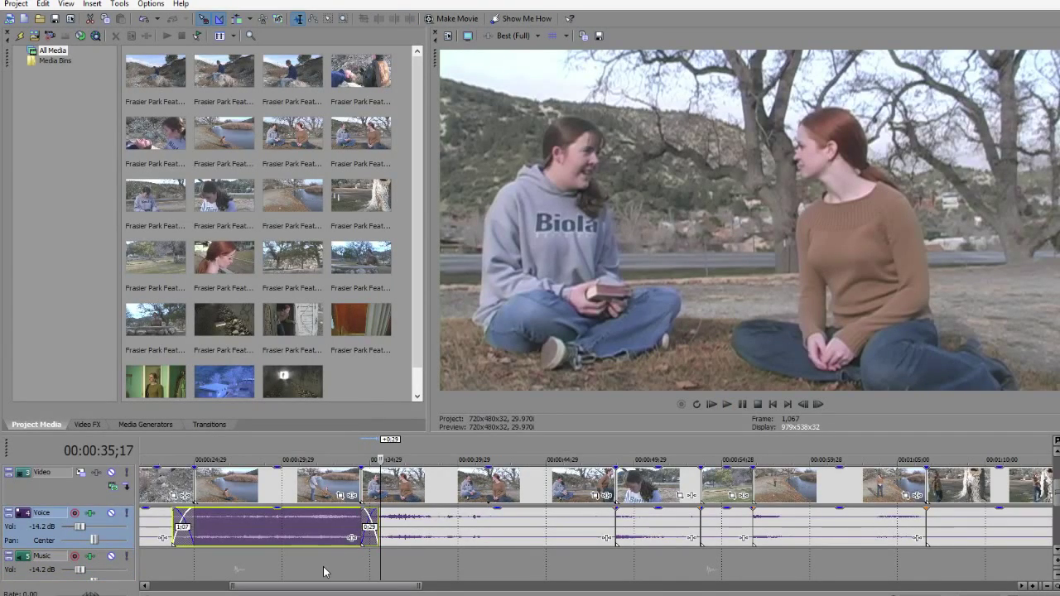
{"action": "left_click", "coordinate": [324, 571]}
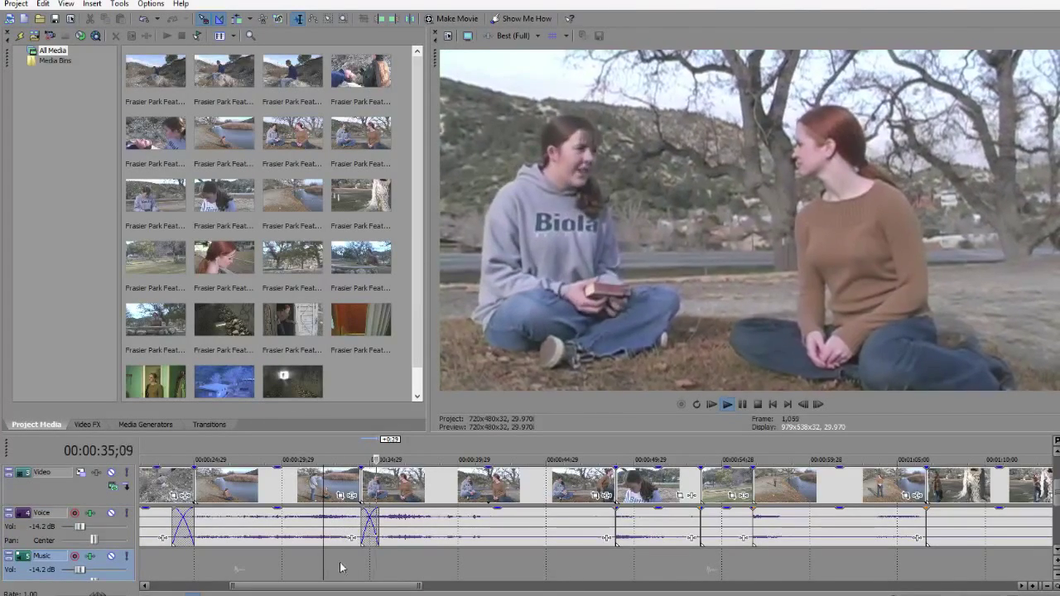
{"action": "scroll", "coordinate": [372, 538], "scroll_direction": "up", "scroll_amount": 4}
{"action": "scroll", "coordinate": [445, 527], "scroll_direction": "up", "scroll_amount": 2}
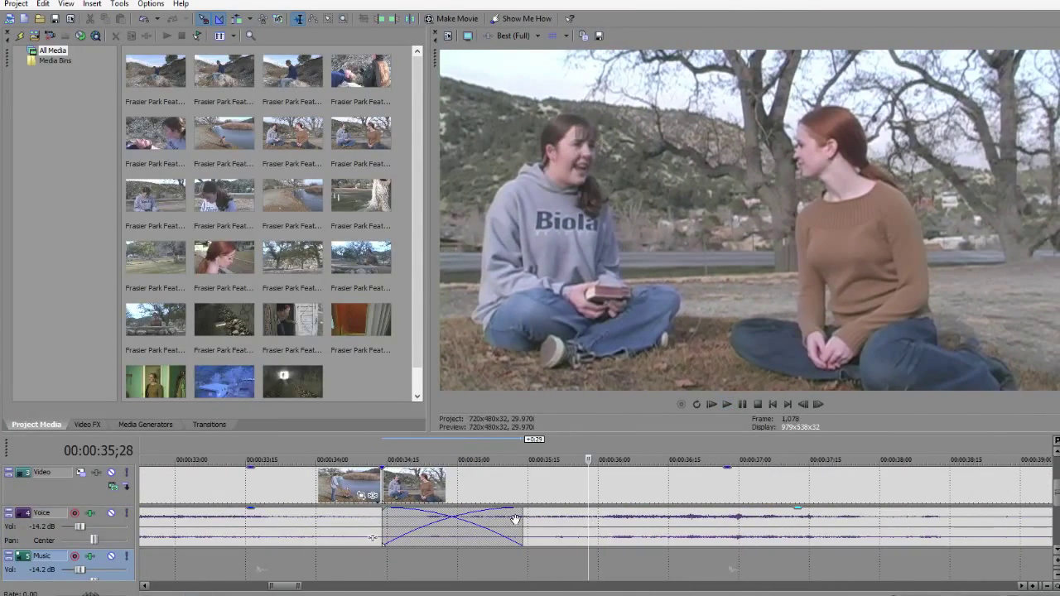
Step: Replay the lakeside crossfade, trim the lakeside Voice clip's end back by 19 frames, and play the shorter overlap from about 34 seconds
{"action": "left_click", "coordinate": [336, 579]}
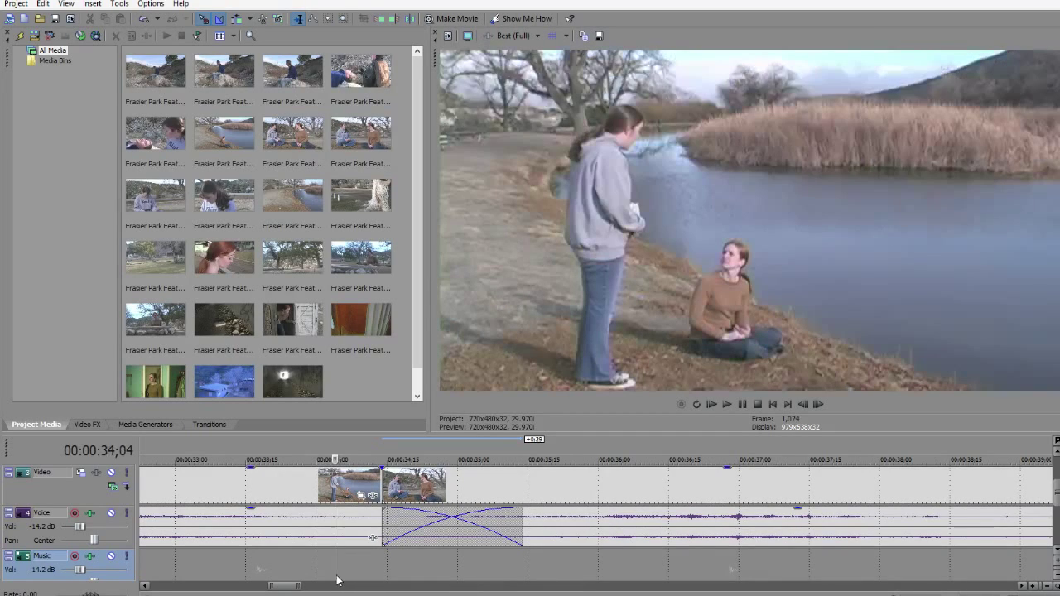
{"action": "key", "text": "space"}
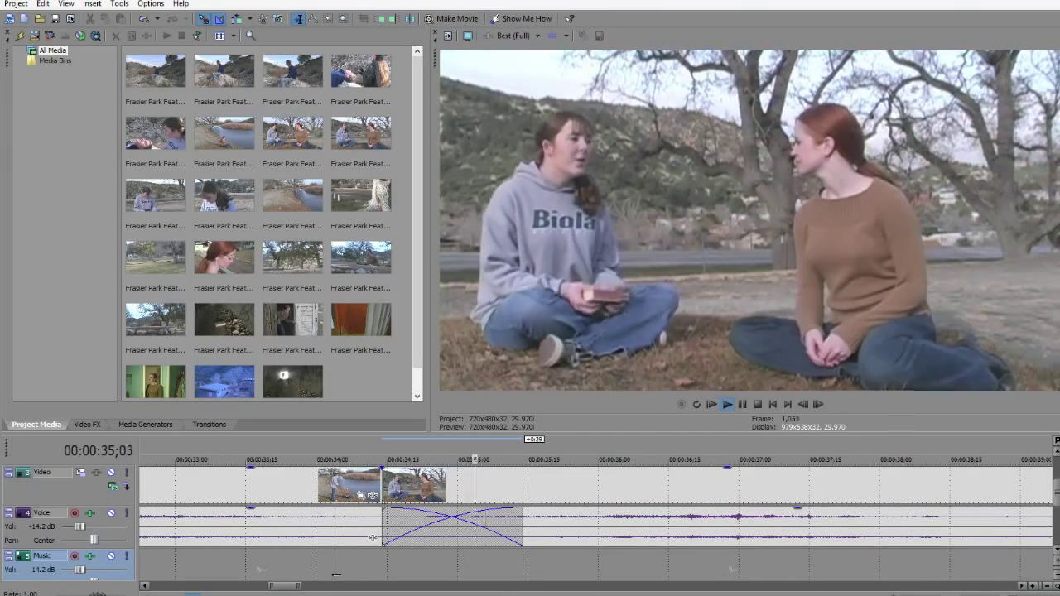
{"action": "key", "text": "Return"}
{"action": "left_click_drag", "start_coordinate": [520, 517], "coordinate": [431, 538]}
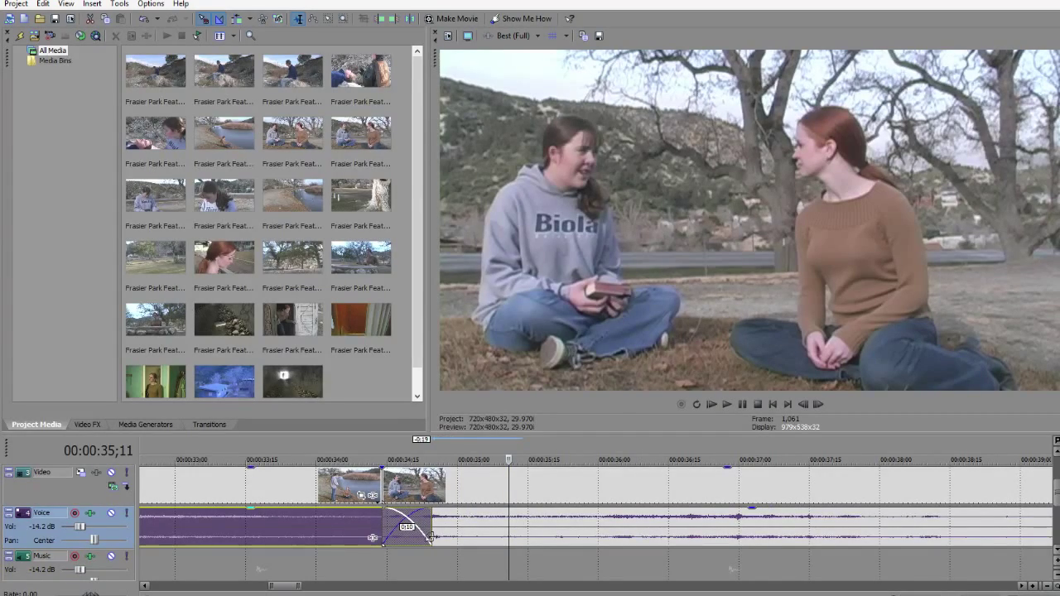
{"action": "left_click", "coordinate": [315, 567]}
{"action": "key", "text": "space"}
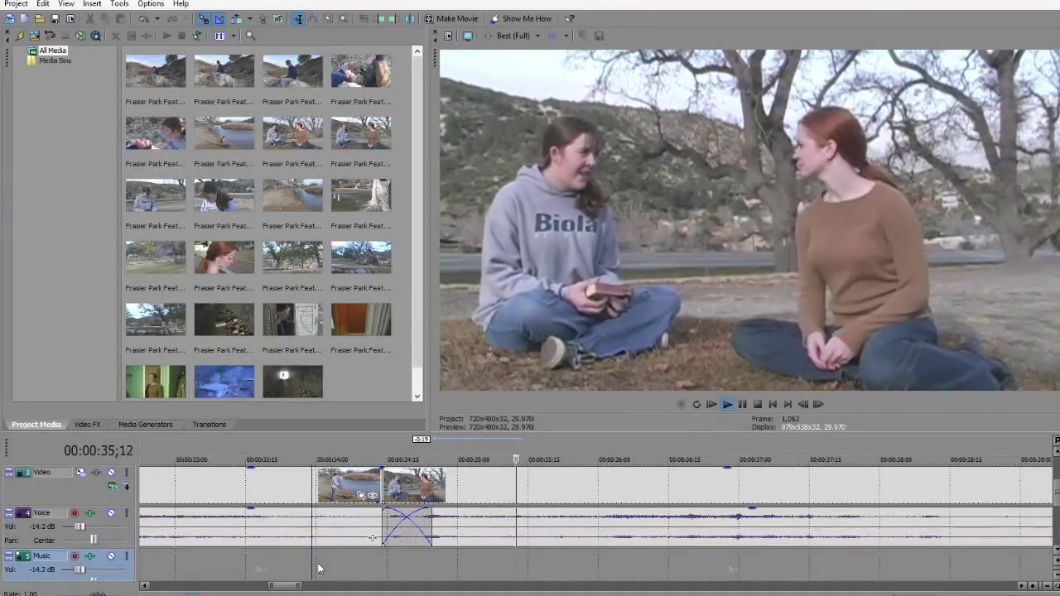
Step: Try extending the end of the lakeside Voice clip forward by 2 seconds 22 frames over the next clip, and play the long crossfade
{"action": "left_click_drag", "start_coordinate": [437, 518], "coordinate": [818, 518]}
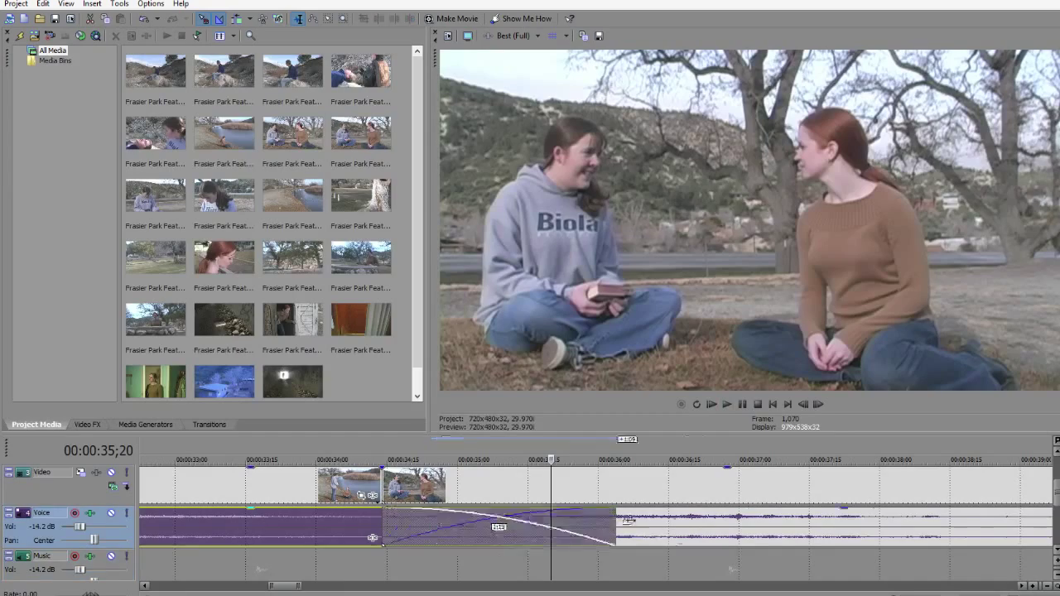
{"action": "left_click", "coordinate": [301, 568]}
{"action": "key", "text": "space"}
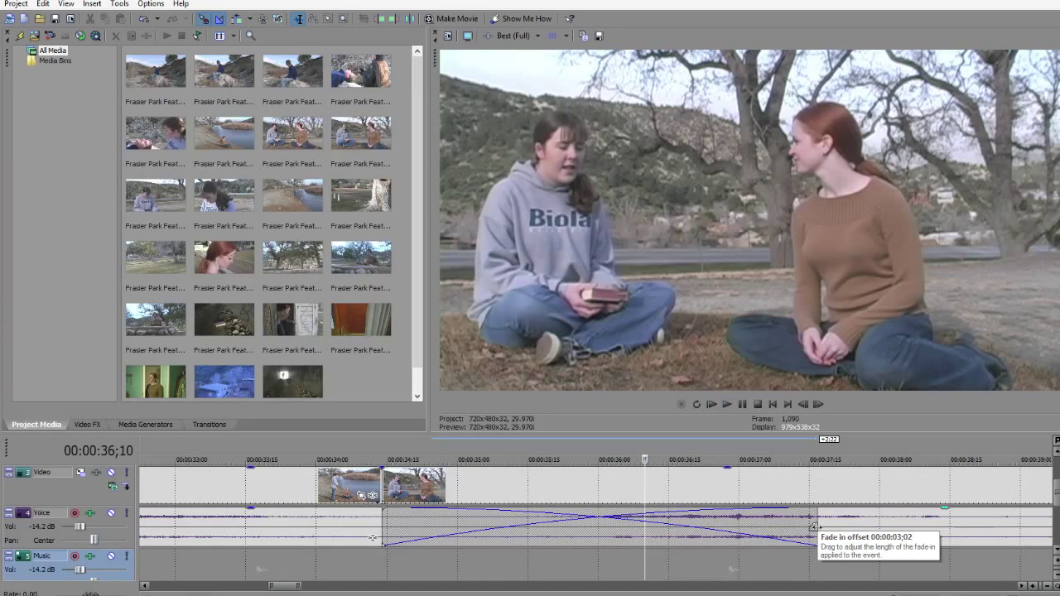
Step: Trim the end of the lakeside Voice clip back by 2 seconds 24 frames and play the transition from about 33 seconds
{"action": "left_click_drag", "start_coordinate": [815, 526], "coordinate": [421, 568]}
{"action": "left_click", "coordinate": [169, 565]}
{"action": "key", "text": "space"}
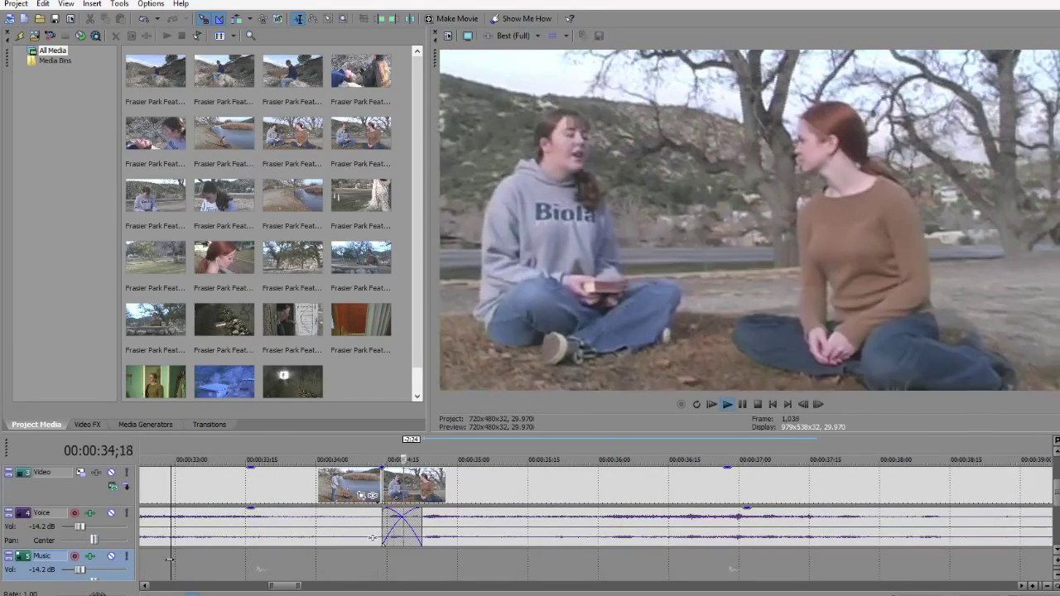
{"action": "key", "text": "Return"}
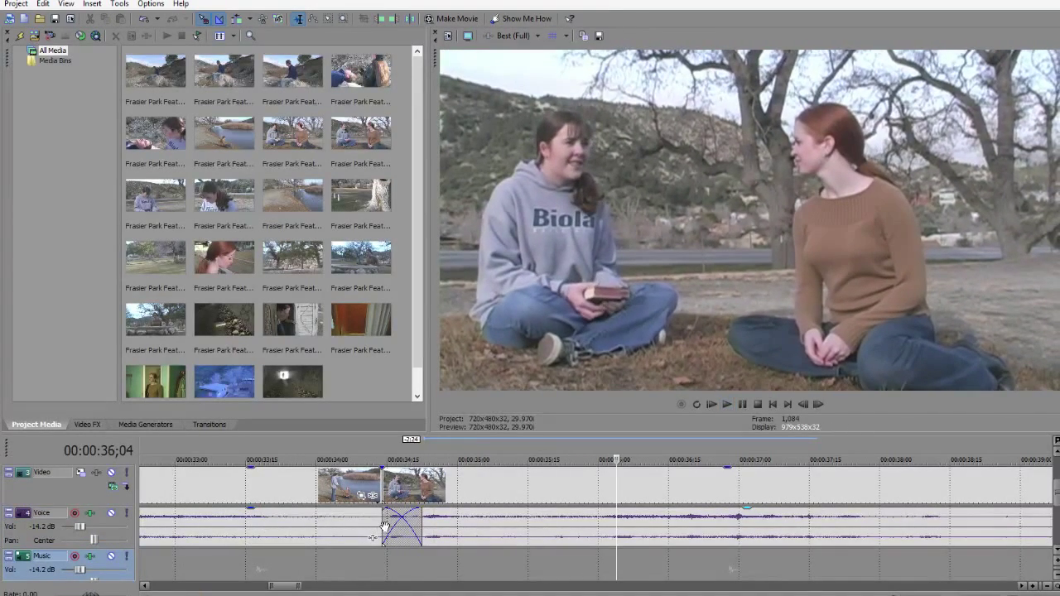
Step: Extend the start of the Voice clip after the lakeside scene back by 4 frames for a 13-frame crossfade, and replay the transition twice
{"action": "left_click_drag", "start_coordinate": [379, 527], "coordinate": [358, 530]}
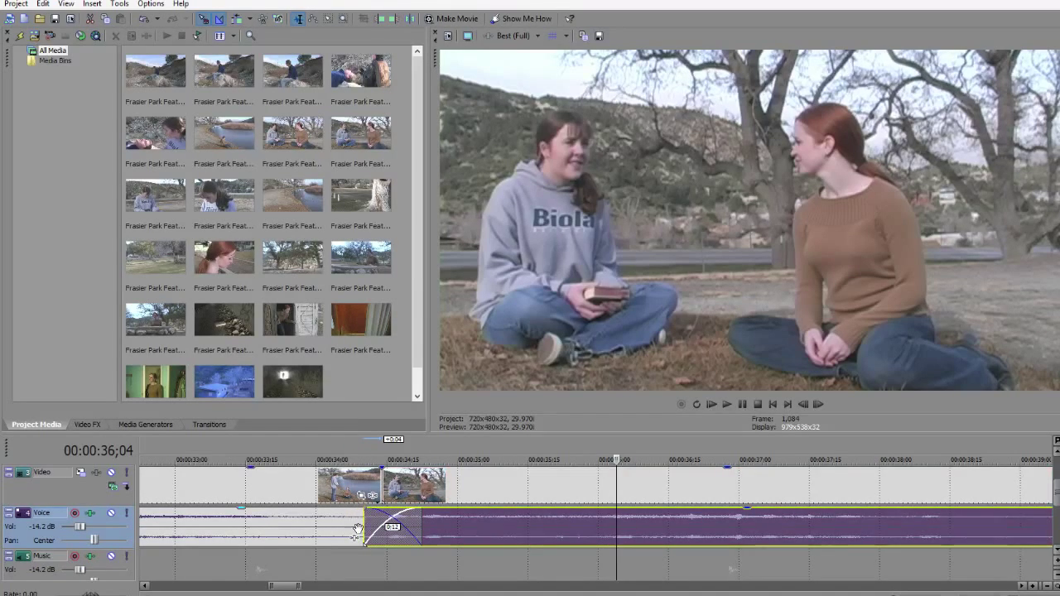
{"action": "left_click", "coordinate": [174, 566]}
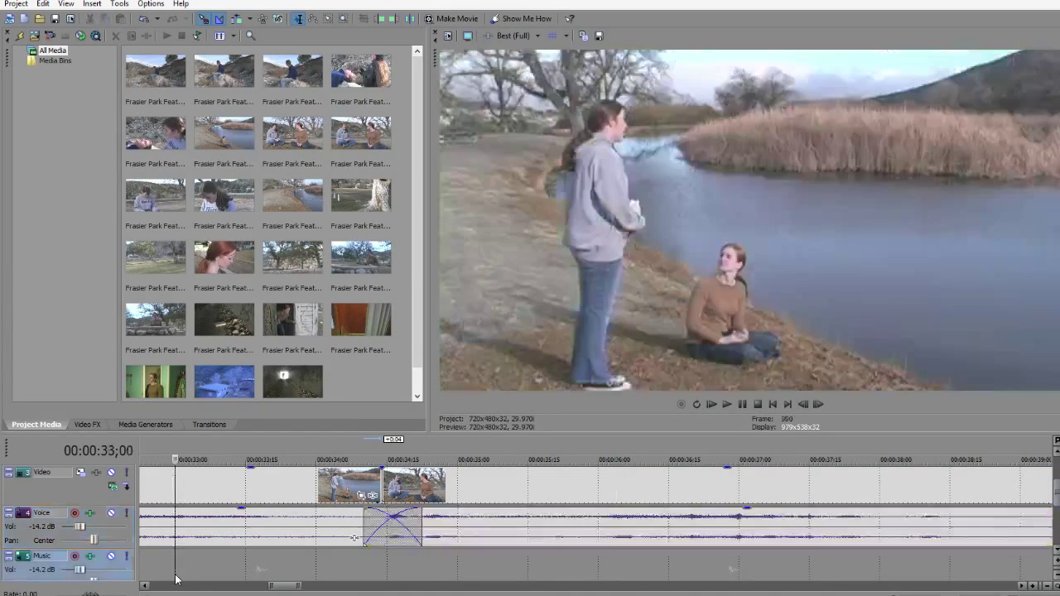
{"action": "key", "text": "space"}
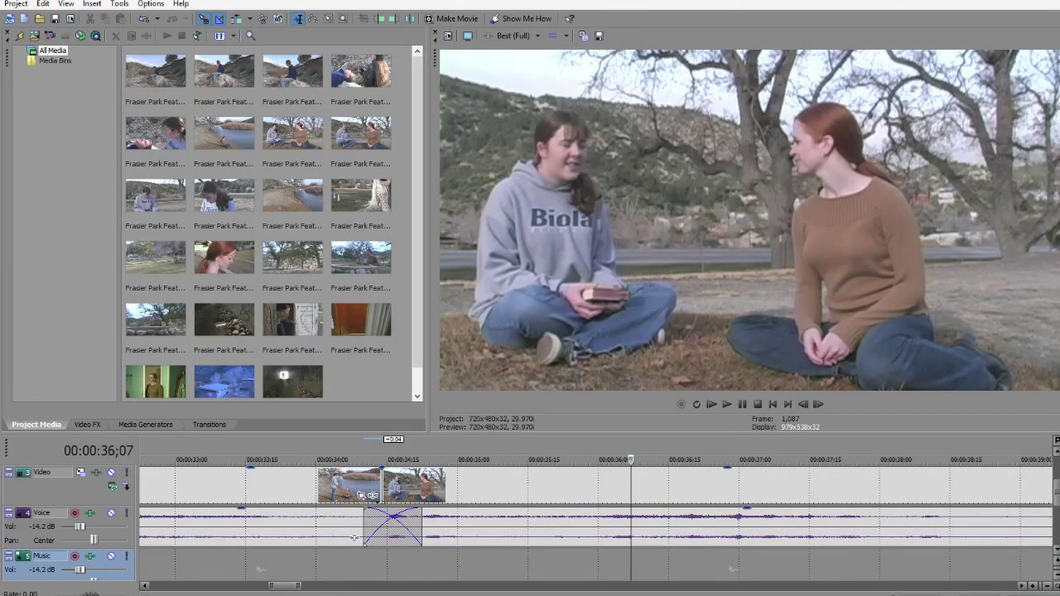
{"action": "left_click", "coordinate": [190, 563]}
{"action": "key", "text": "space"}
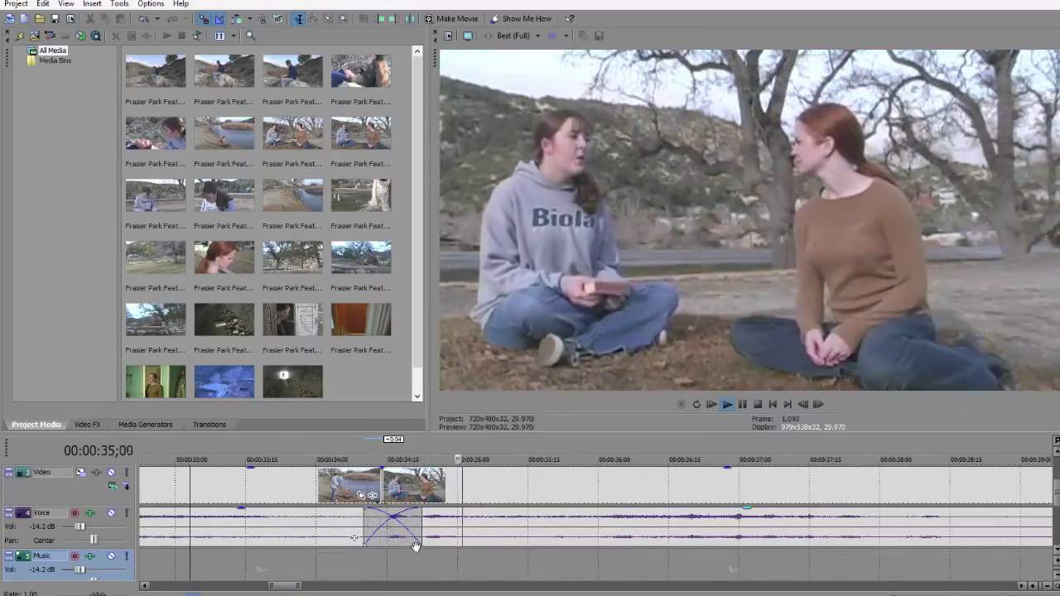
Step: Listen through the seated conversation on the Voice track up to the cut to the close-up at about 49 seconds
{"action": "scroll", "coordinate": [415, 545], "scroll_direction": "down", "scroll_amount": 5}
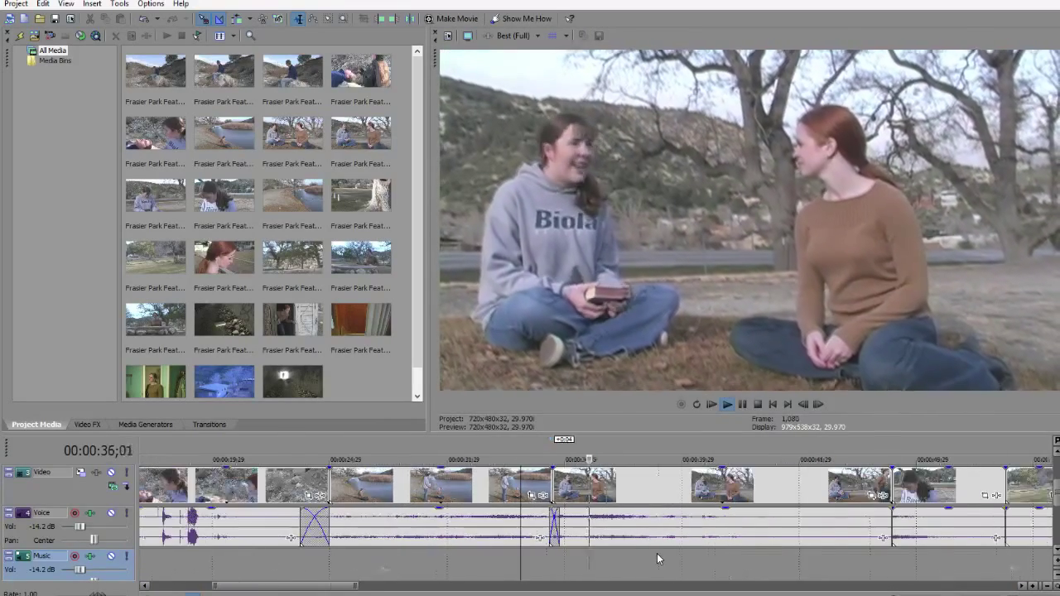
{"action": "scroll", "coordinate": [709, 559], "scroll_direction": "down", "scroll_amount": 1}
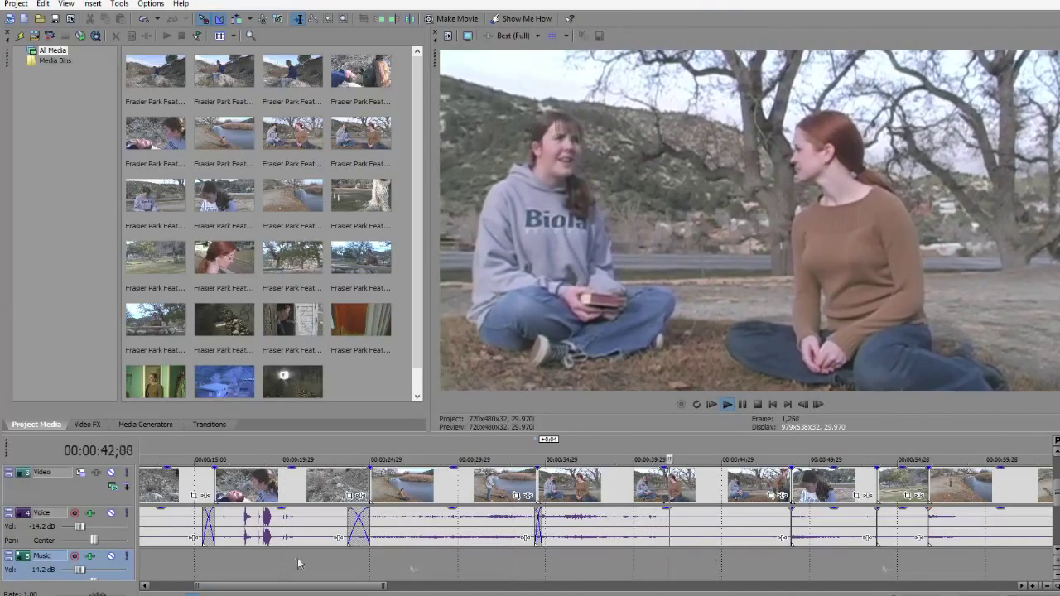
{"action": "left_click_drag", "start_coordinate": [311, 584], "coordinate": [385, 584]}
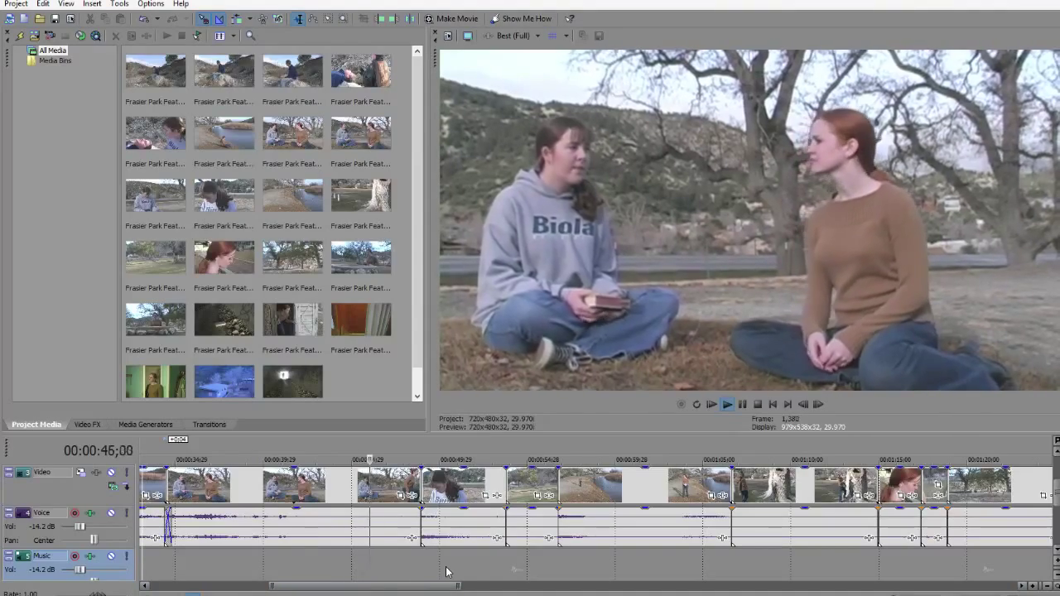
{"action": "scroll", "coordinate": [446, 572], "scroll_direction": "up", "scroll_amount": 1}
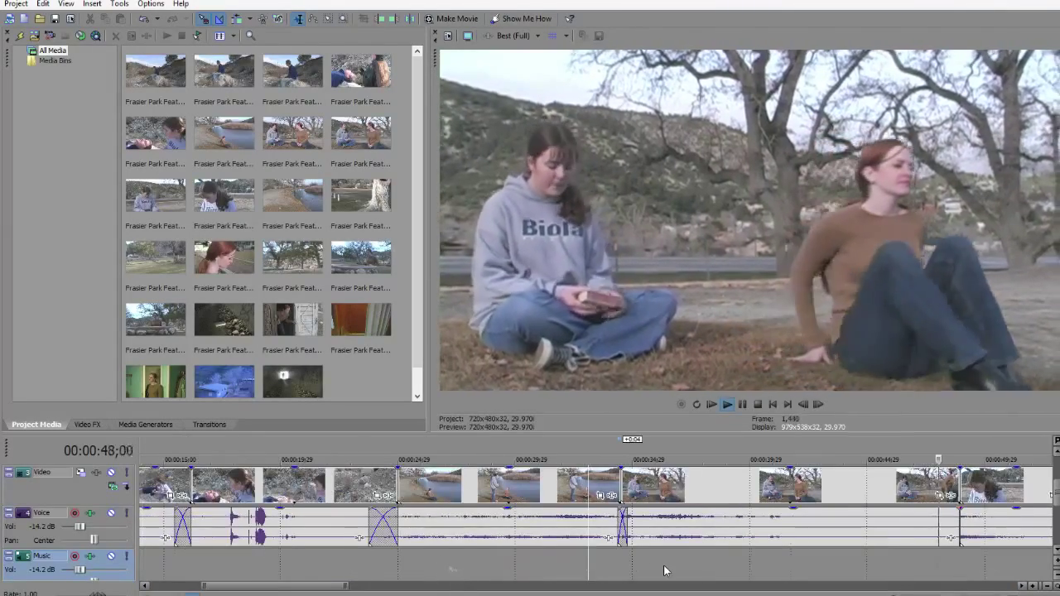
{"action": "scroll", "coordinate": [667, 570], "scroll_direction": "down", "scroll_amount": 1}
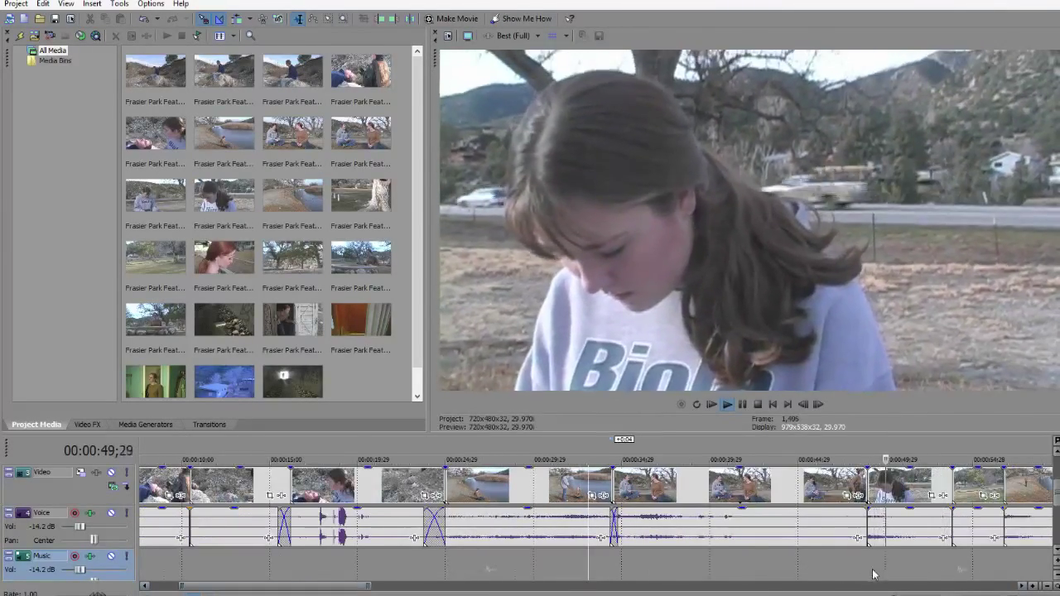
{"action": "key", "text": "space"}
Step: Extend the conversation Voice clip's end forward by 3 seconds 13 frames over the close-up's audio as a crossfade, and play it
{"action": "scroll", "coordinate": [894, 572], "scroll_direction": "up", "scroll_amount": 3}
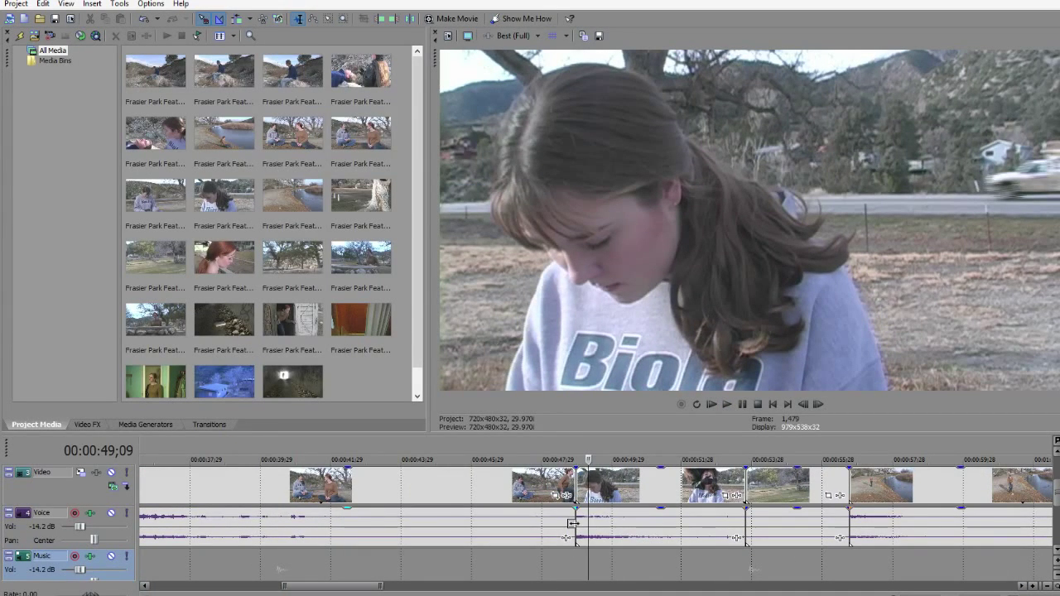
{"action": "left_click_drag", "start_coordinate": [573, 524], "coordinate": [694, 536]}
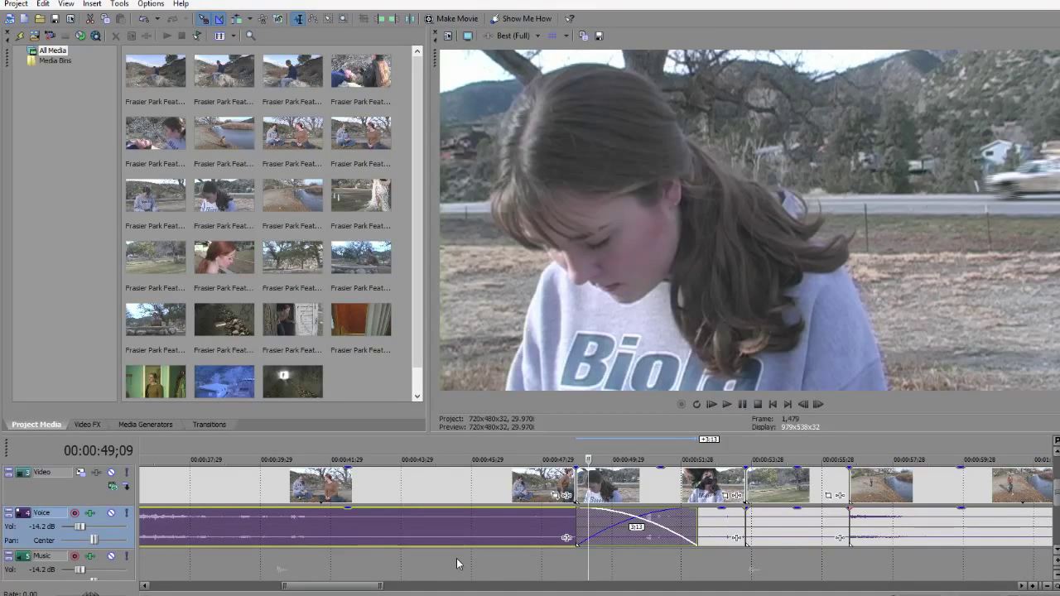
{"action": "left_click", "coordinate": [457, 564]}
{"action": "key", "text": "space"}
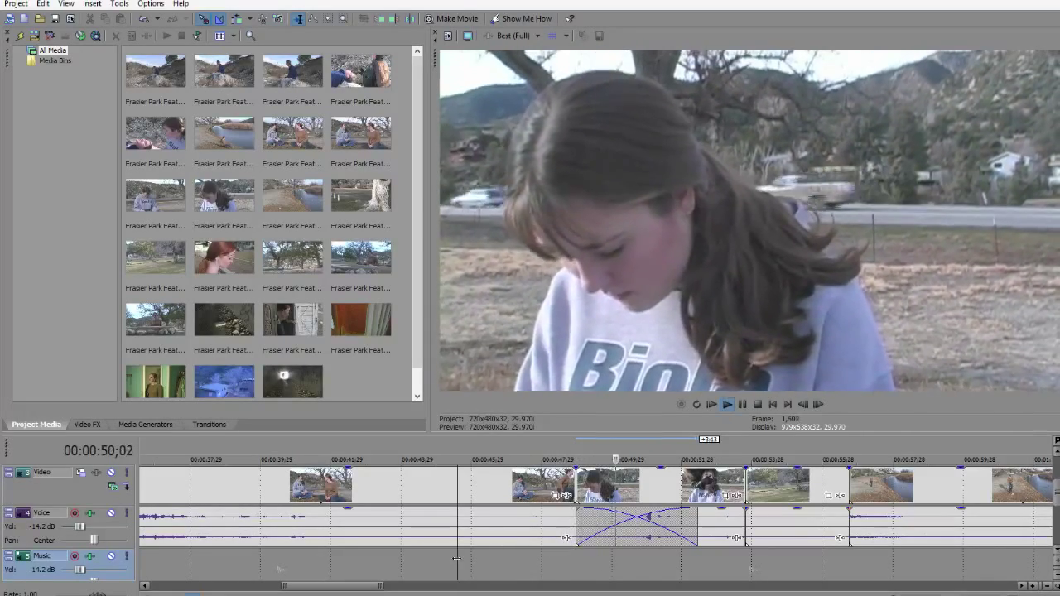
{"action": "key", "text": "Return"}
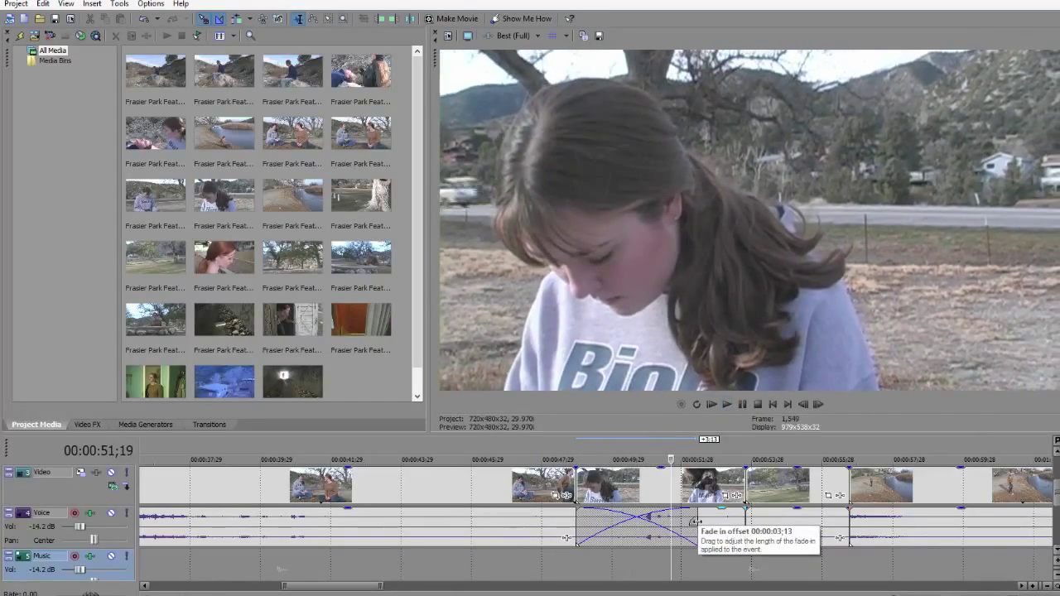
Step: Shorten the crossfade into the close-up by 1 second 26 frames, leaving a 1 second 17 frame overlap, and replay it from before the cut
{"action": "left_click_drag", "start_coordinate": [694, 522], "coordinate": [630, 536]}
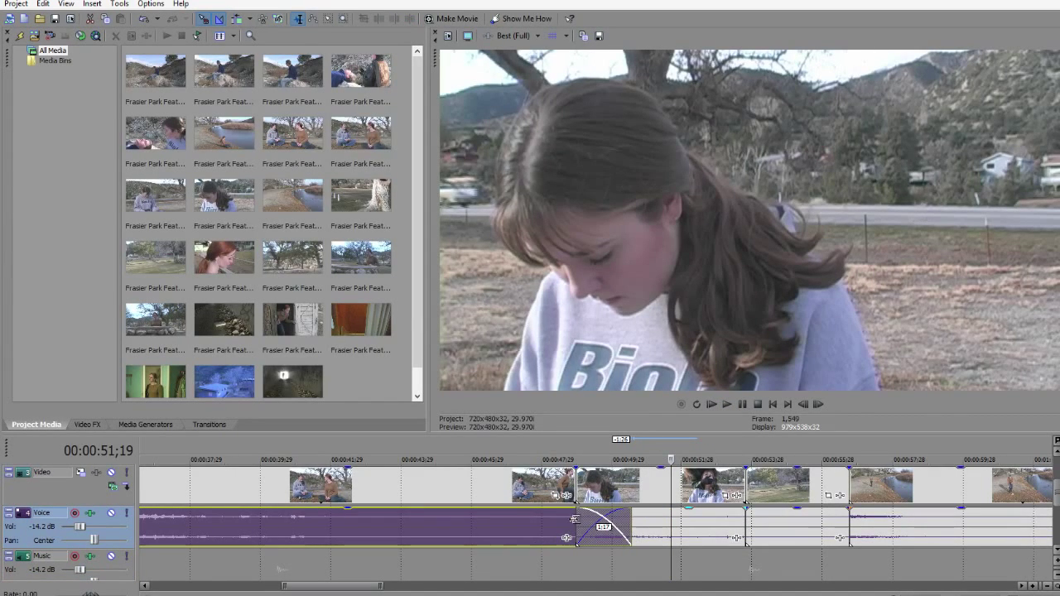
{"action": "left_click", "coordinate": [577, 523]}
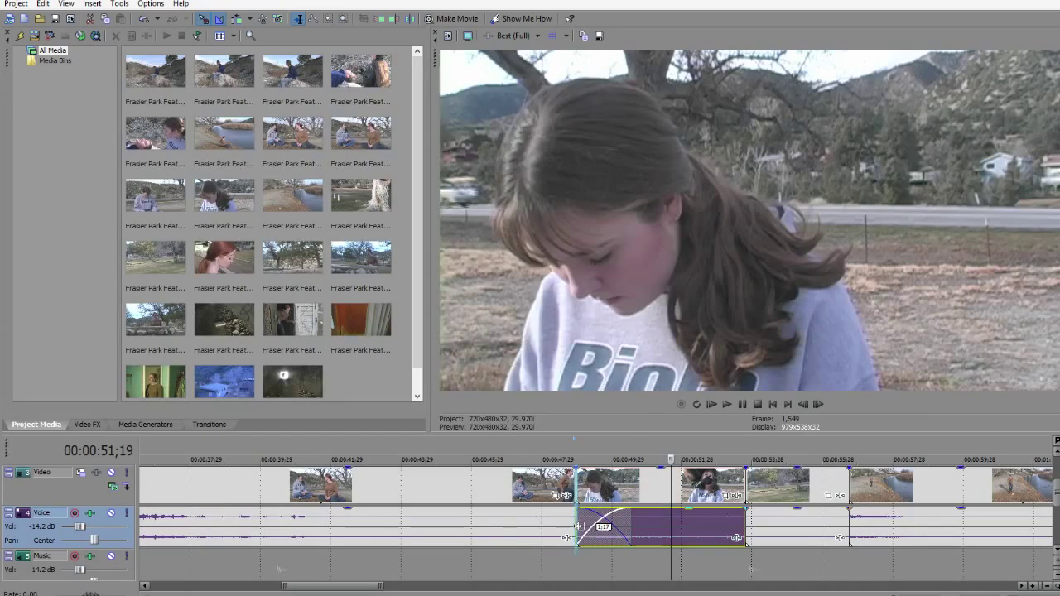
{"action": "left_click", "coordinate": [505, 570]}
{"action": "key", "text": "space"}
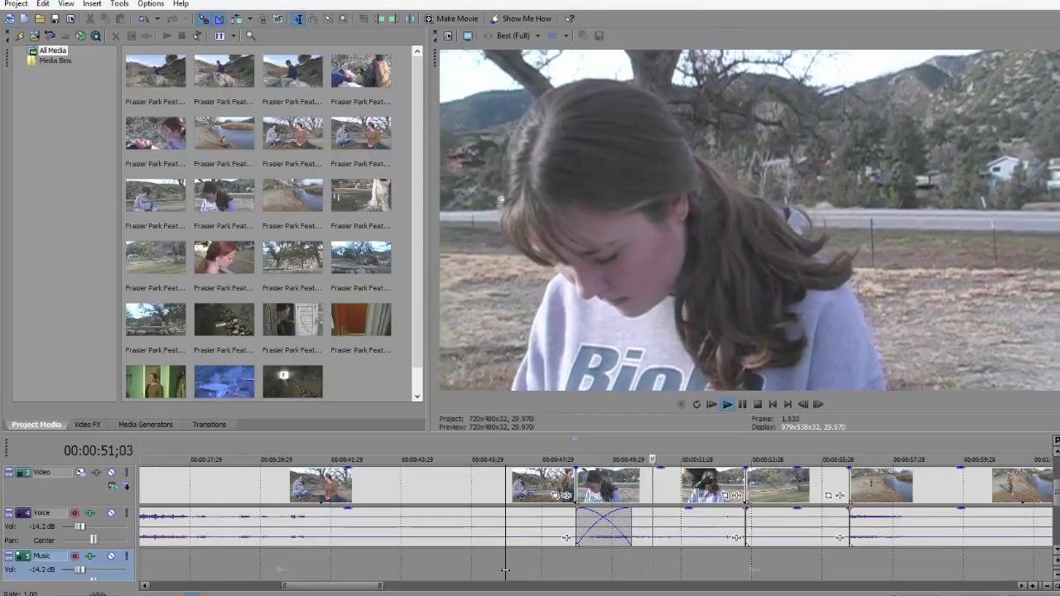
{"action": "key", "text": "Return"}
{"action": "left_click", "coordinate": [511, 555]}
{"action": "key", "text": "space"}
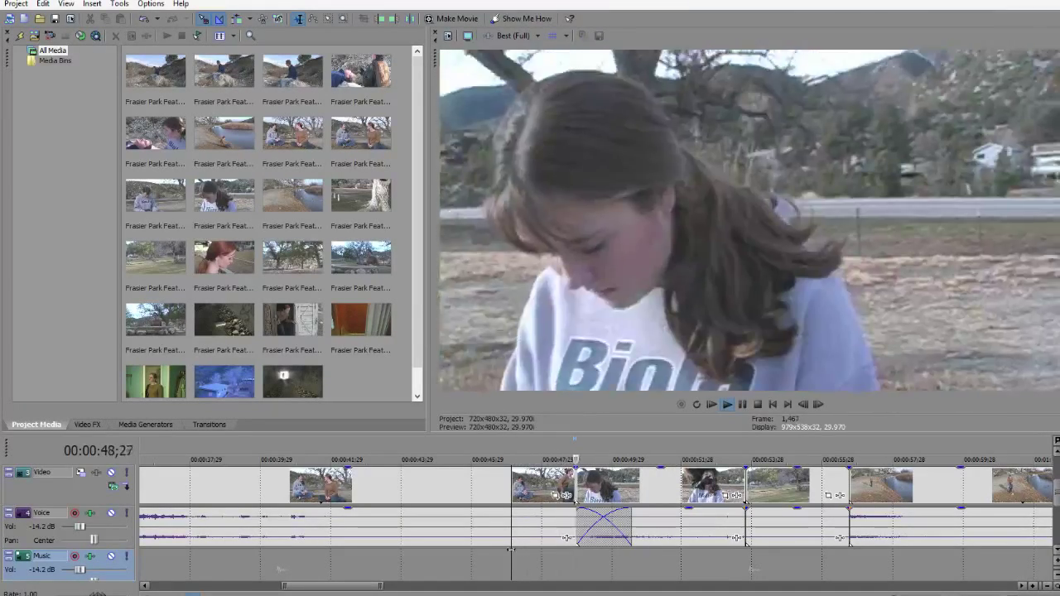
{"action": "key", "text": "Return"}
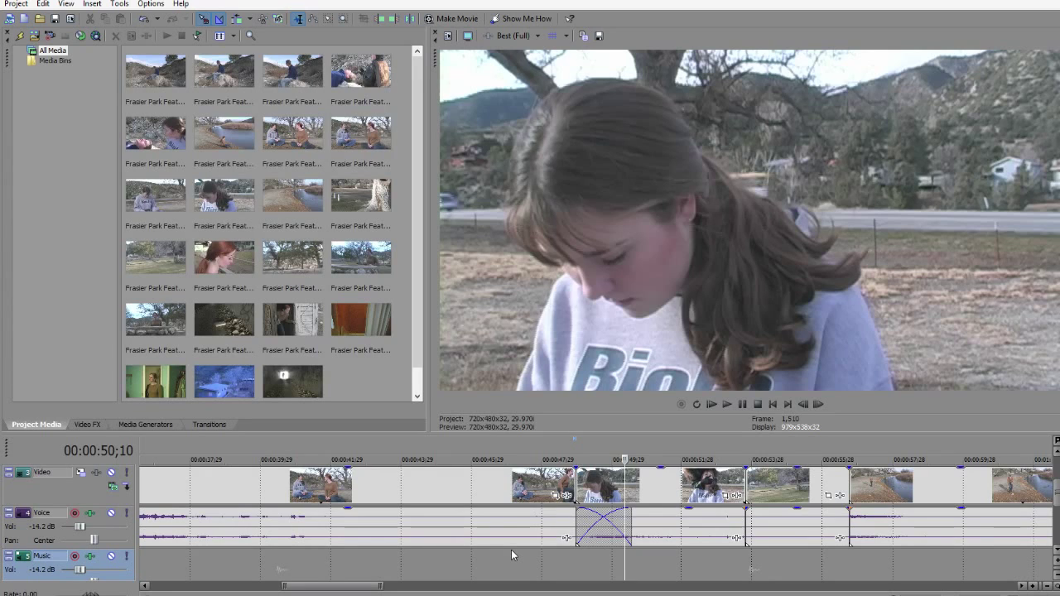
Step: Remove the Voice overlap by trimming the conversation clip's end back by 1 second 17 frames to the close-up's cut, and play the hard cut
{"action": "left_click", "coordinate": [557, 568]}
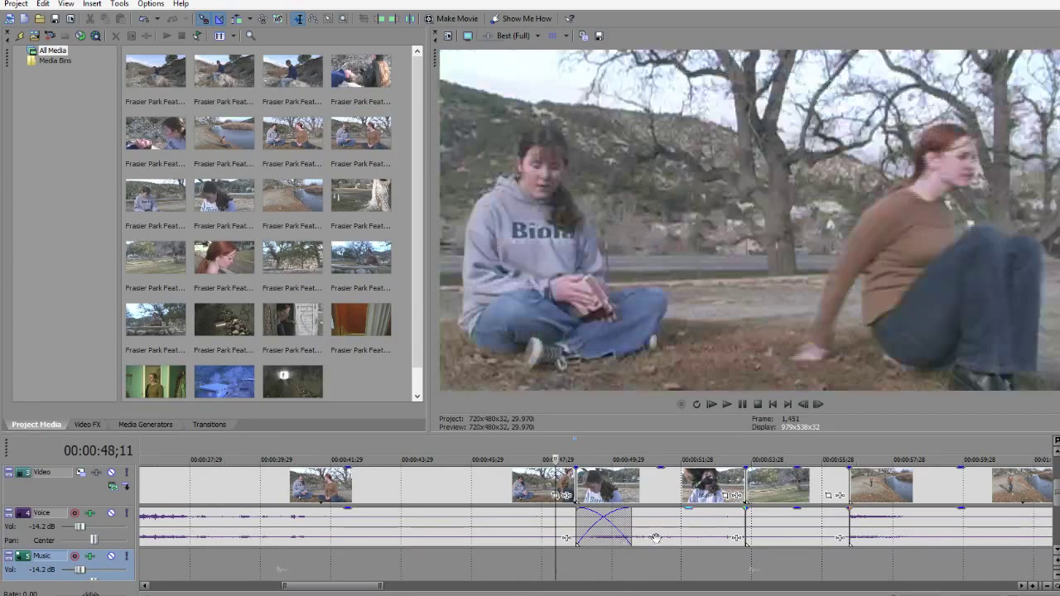
{"action": "left_click", "coordinate": [565, 529]}
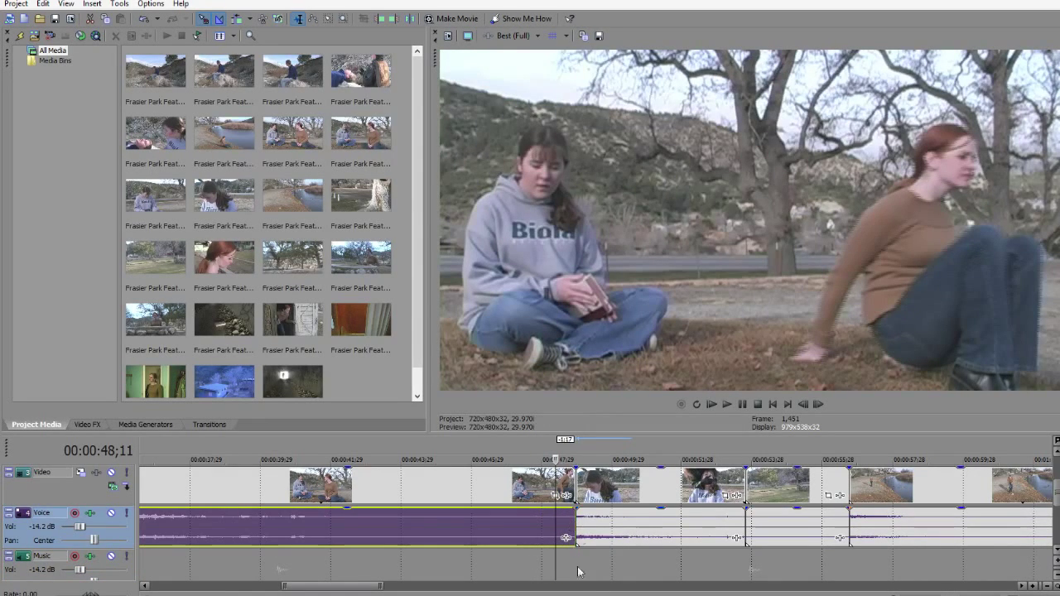
{"action": "key", "text": "space"}
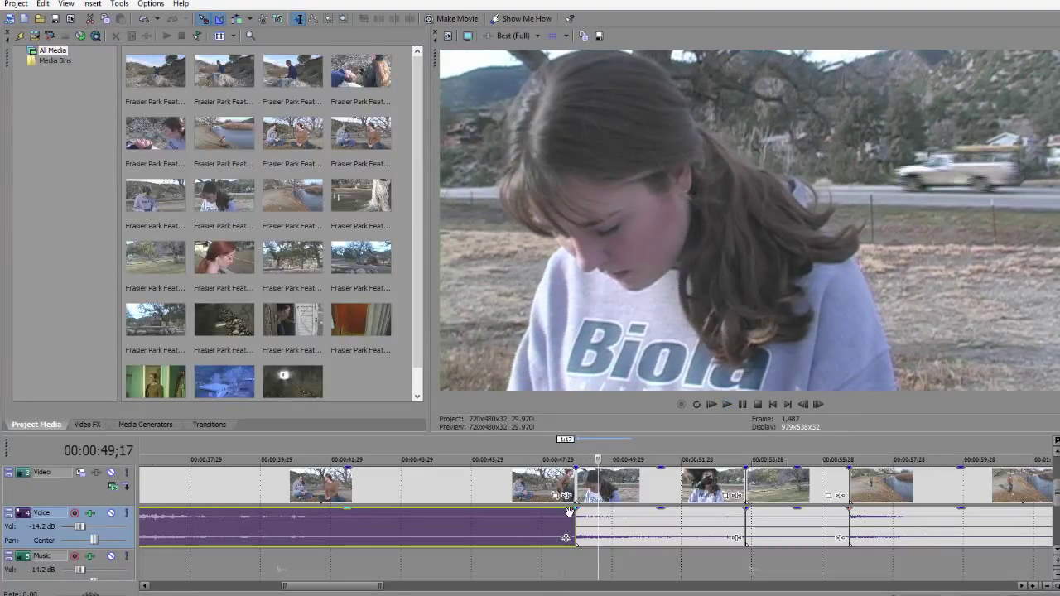
Step: Extend the conversation Voice clip's end forward by 1 second 12 frames over the close-up's audio as a crossfade, and play the transition
{"action": "left_click_drag", "start_coordinate": [577, 530], "coordinate": [627, 530]}
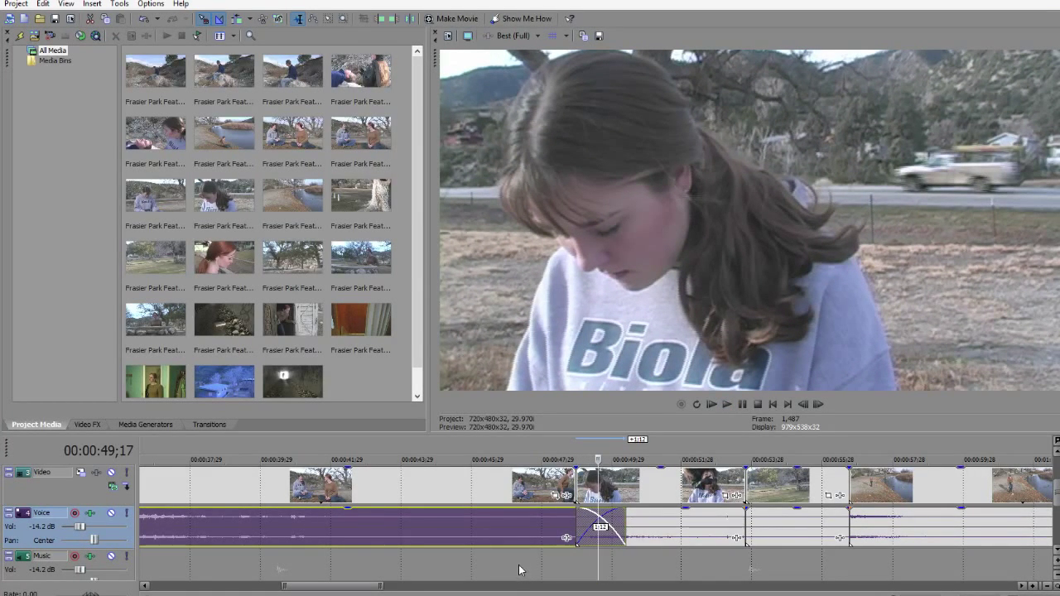
{"action": "left_click", "coordinate": [519, 570]}
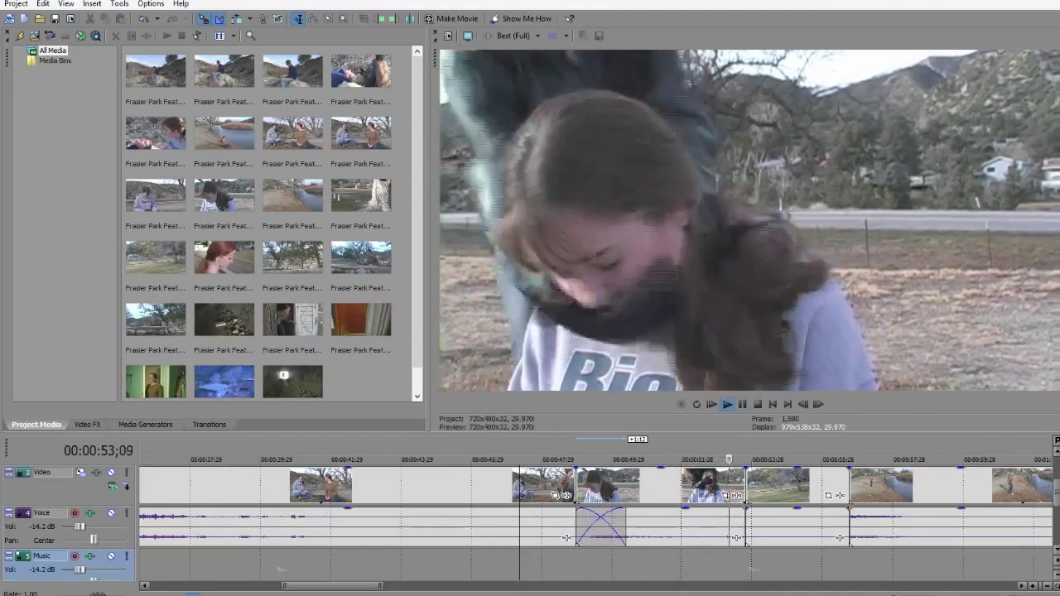
{"action": "key", "text": "Return"}
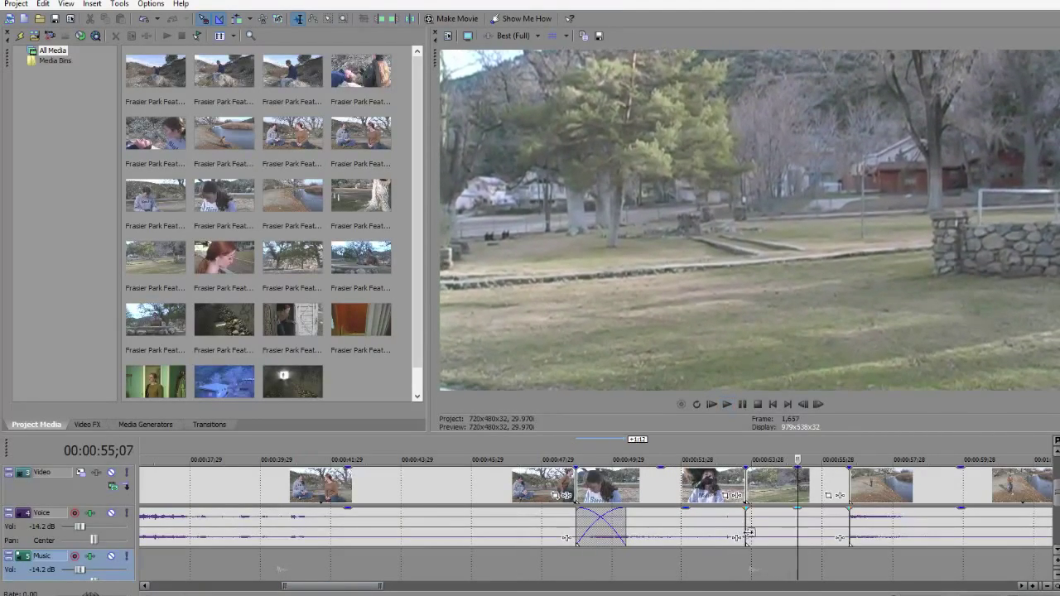
Step: Listen to the Voice track from about 53 seconds across the cuts from the close-up to the empty park and the lakeside walk
{"action": "left_click", "coordinate": [719, 563]}
{"action": "key", "text": "space"}
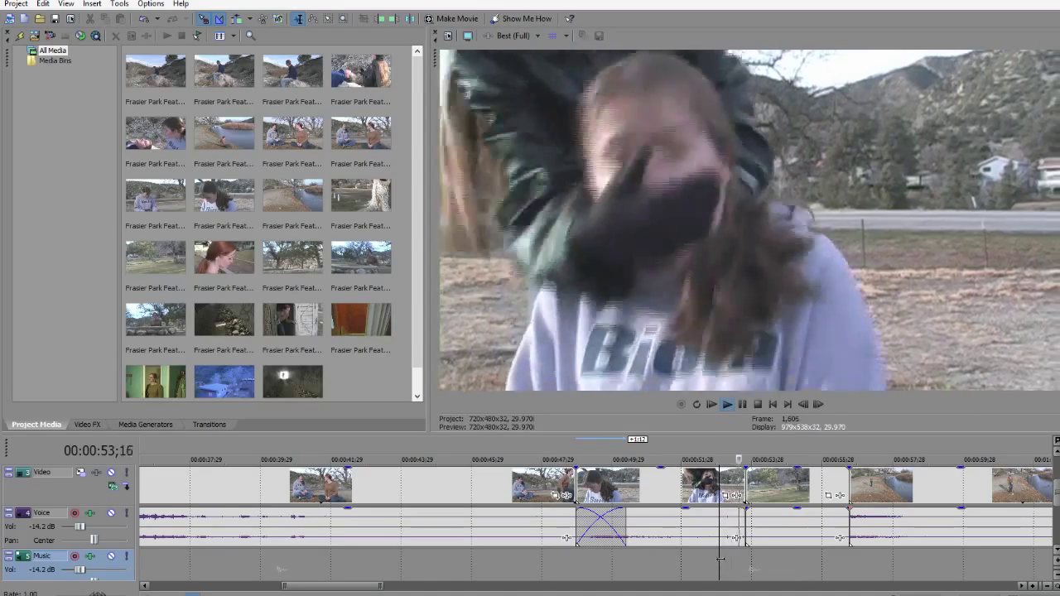
{"action": "left_click", "coordinate": [729, 562]}
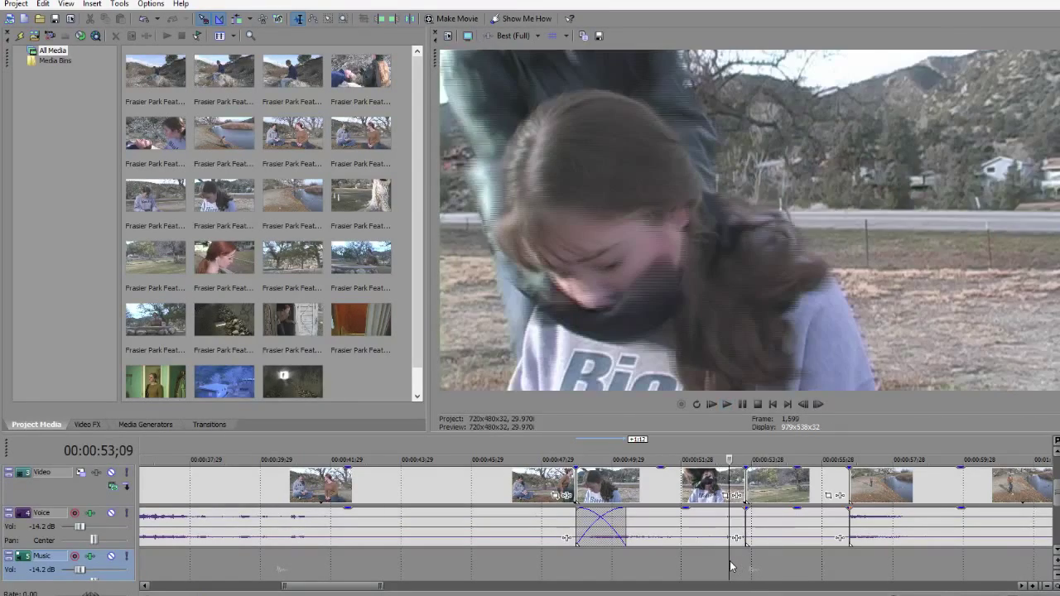
{"action": "key", "text": "space"}
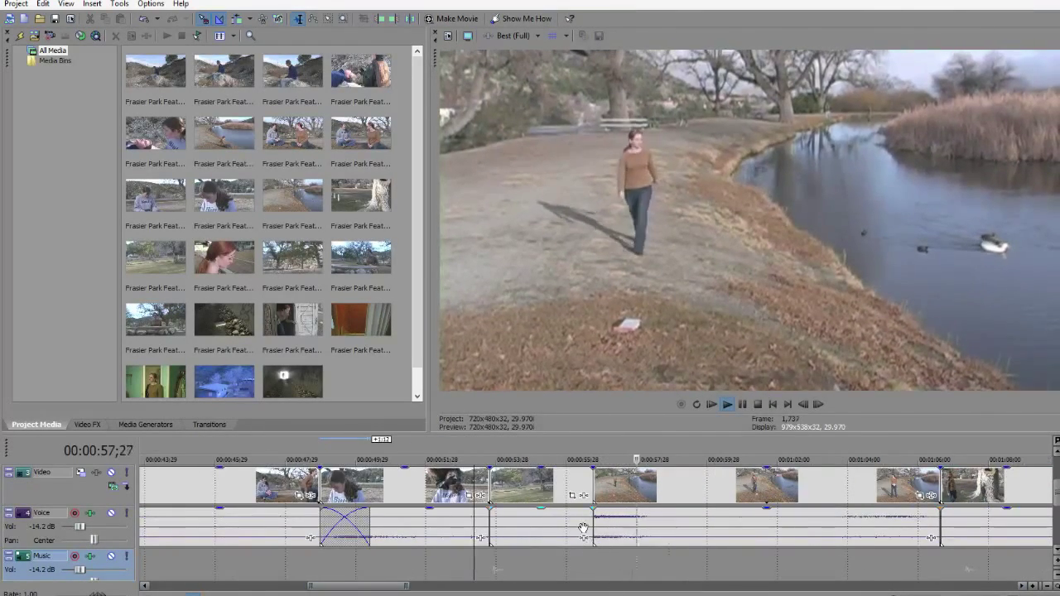
Step: Extend the empty park Voice clip's end forward by 3 seconds 26 frames over the lakeside walk's audio and play the crossfade
{"action": "key", "text": "Return"}
{"action": "left_click_drag", "start_coordinate": [593, 537], "coordinate": [729, 553]}
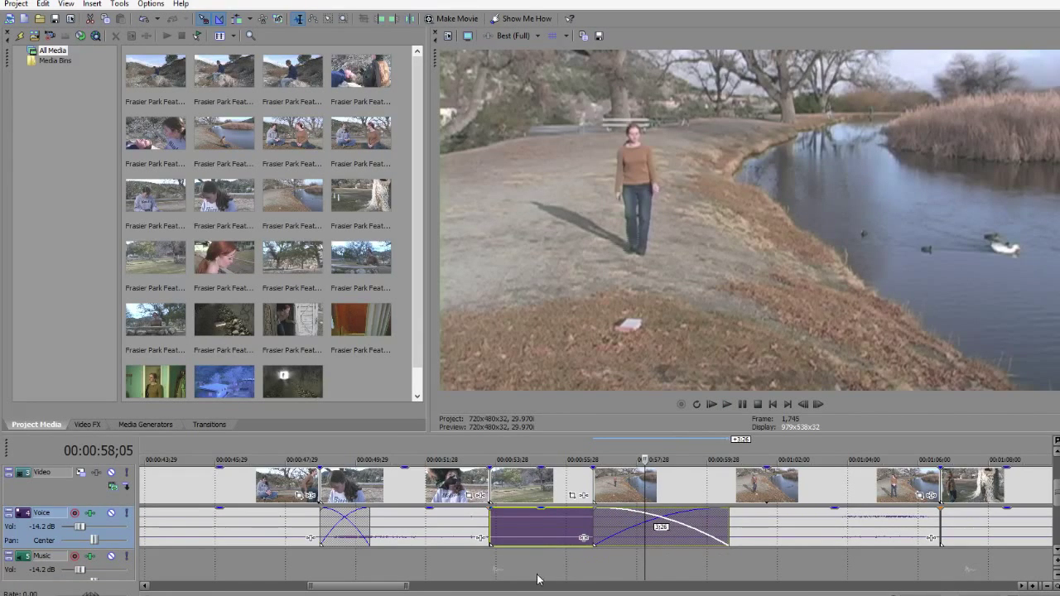
{"action": "left_click", "coordinate": [525, 577]}
{"action": "key", "text": "space"}
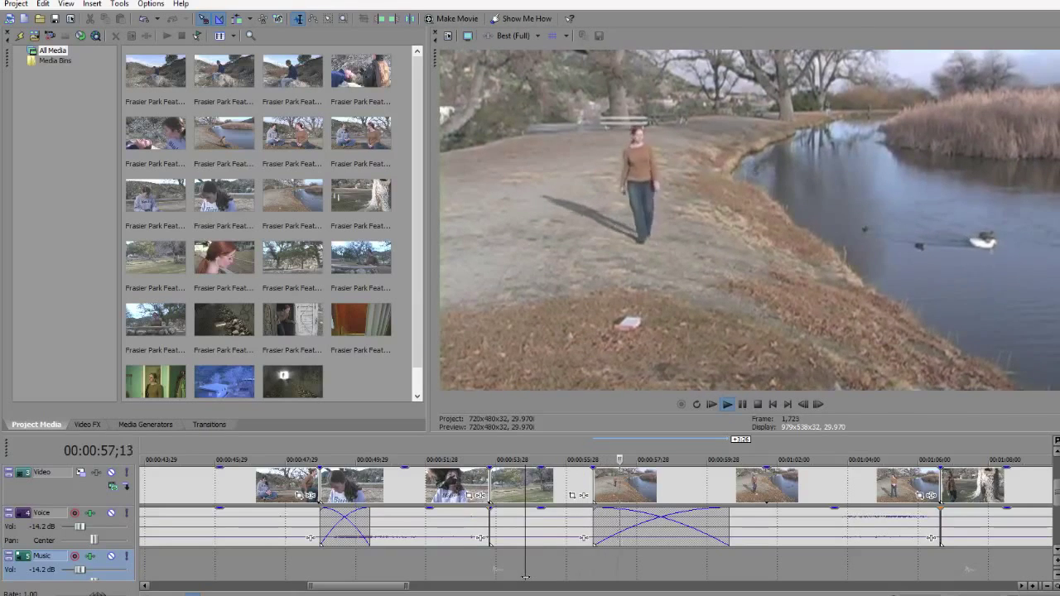
Step: Lengthen the crossfade by extending the lakeside Voice clip's start back by 26 frames, and replay it from before the cut
{"action": "key", "text": "Return"}
{"action": "left_click_drag", "start_coordinate": [594, 523], "coordinate": [563, 533]}
{"action": "left_click", "coordinate": [514, 567]}
{"action": "key", "text": "space"}
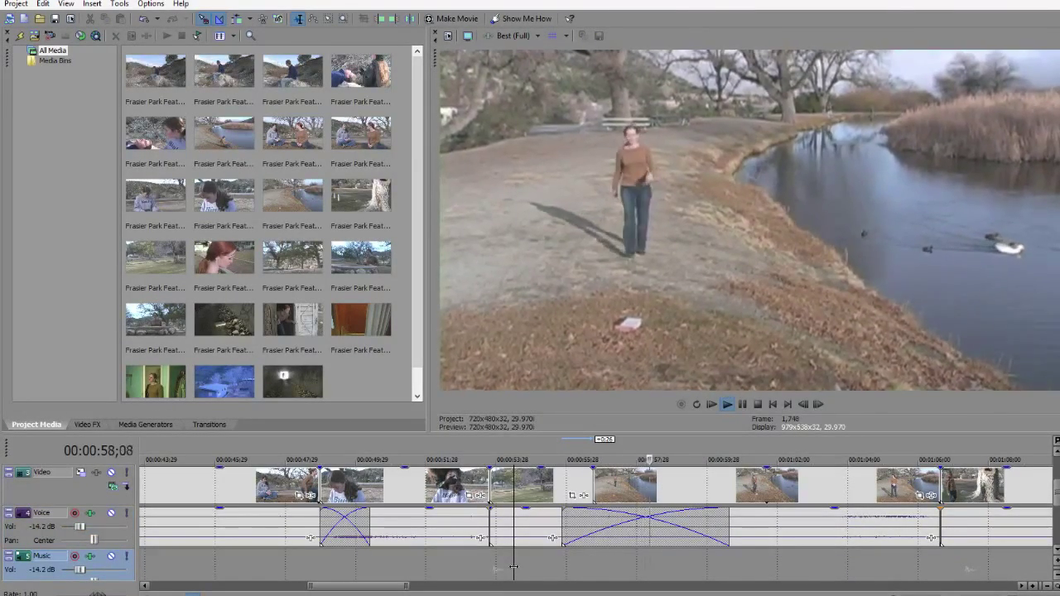
Step: Overlap the lakeside and tree Voice clips, extending the tree clip's start back by 1 second 7 frames, and play the crossfade
{"action": "scroll", "coordinate": [797, 563], "scroll_direction": "down", "scroll_amount": 2}
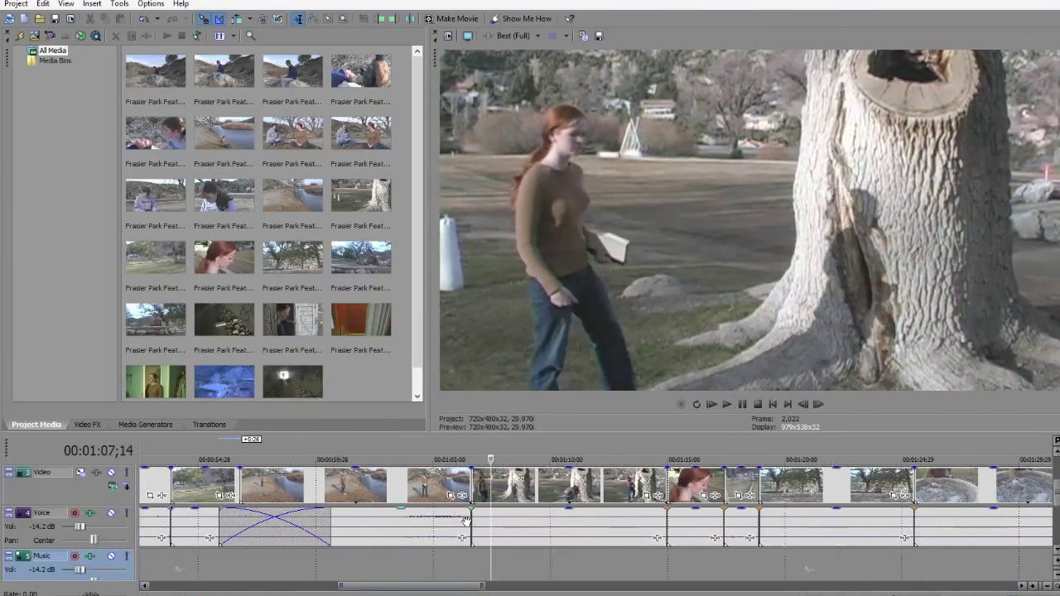
{"action": "left_click_drag", "start_coordinate": [465, 519], "coordinate": [438, 535]}
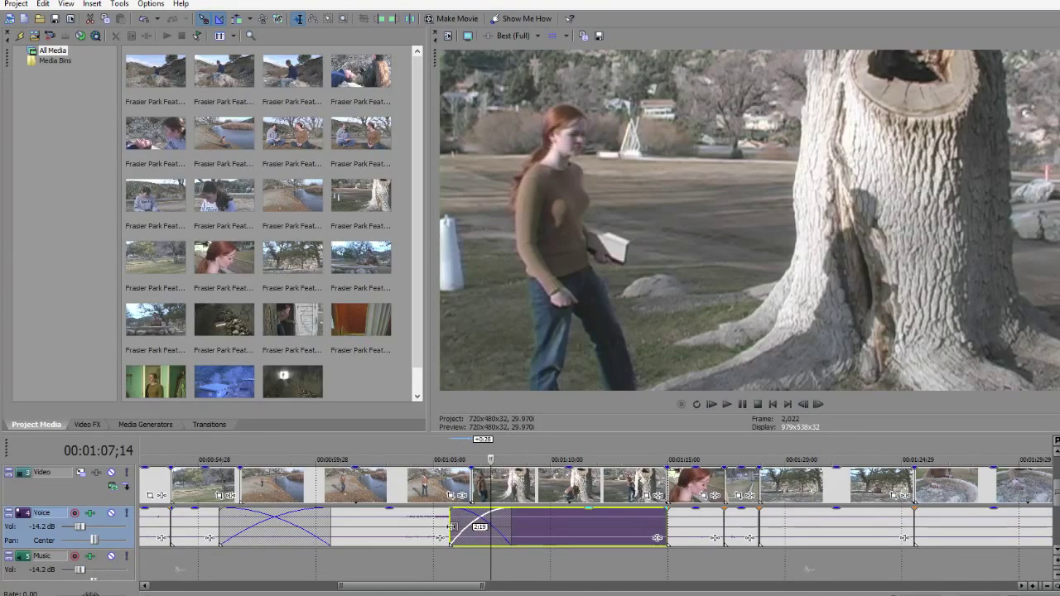
{"action": "left_click", "coordinate": [410, 566]}
{"action": "key", "text": "space"}
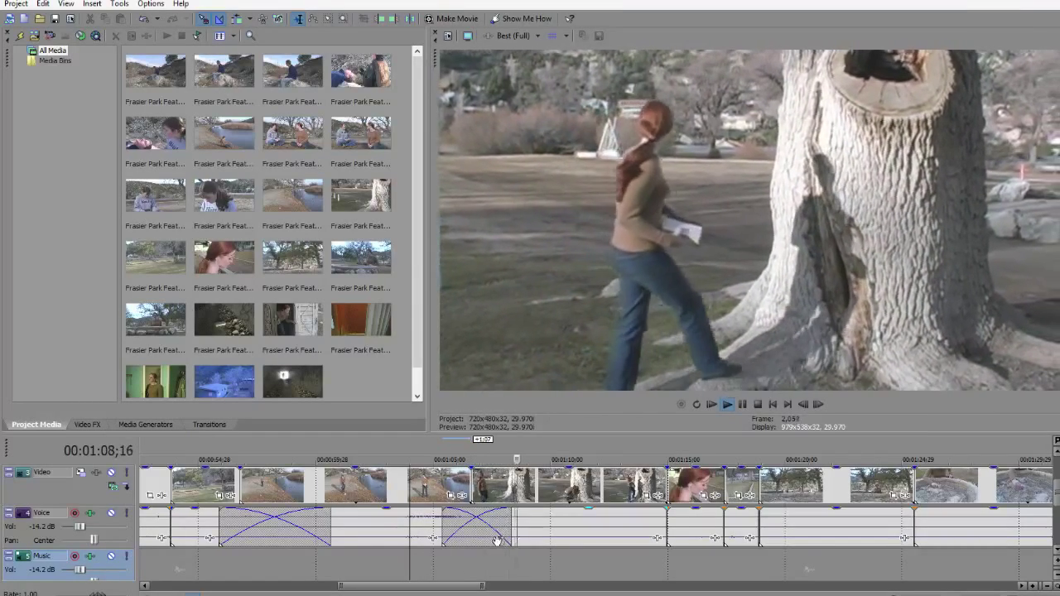
{"action": "key", "text": "Return"}
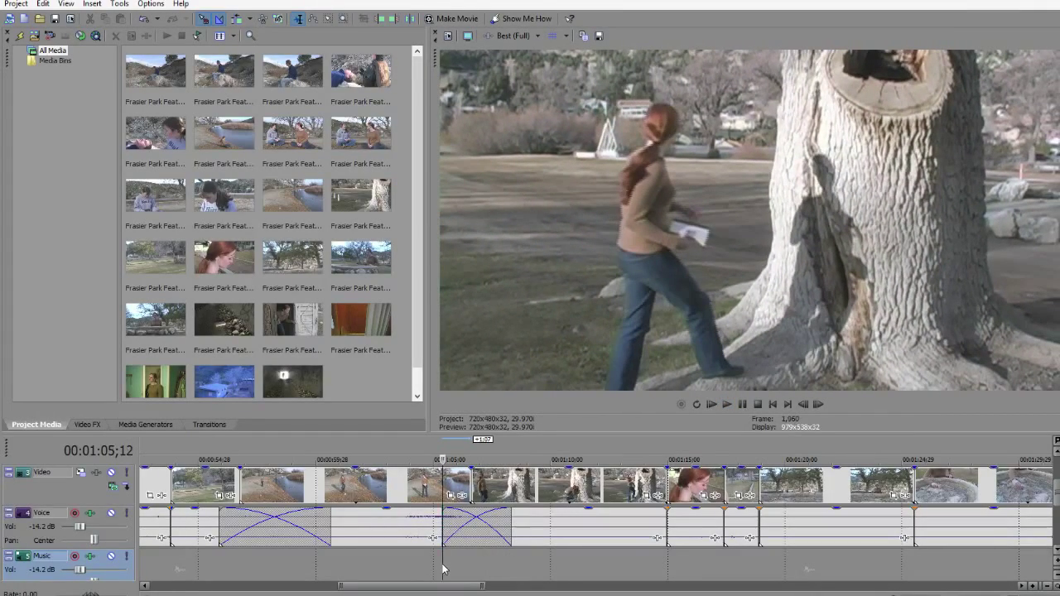
{"action": "key", "text": "space"}
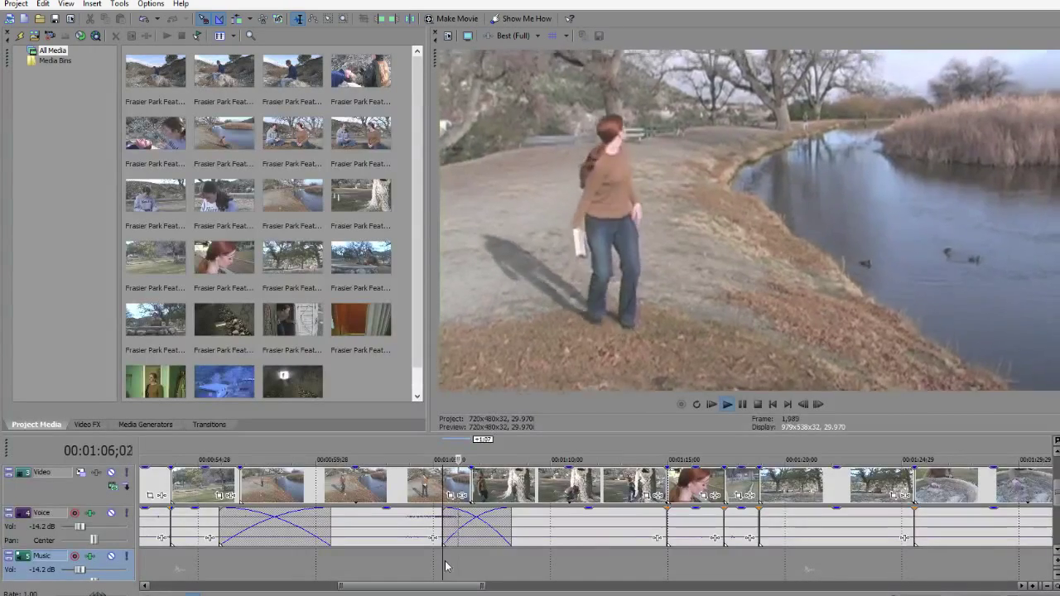
{"action": "key", "text": "Return"}
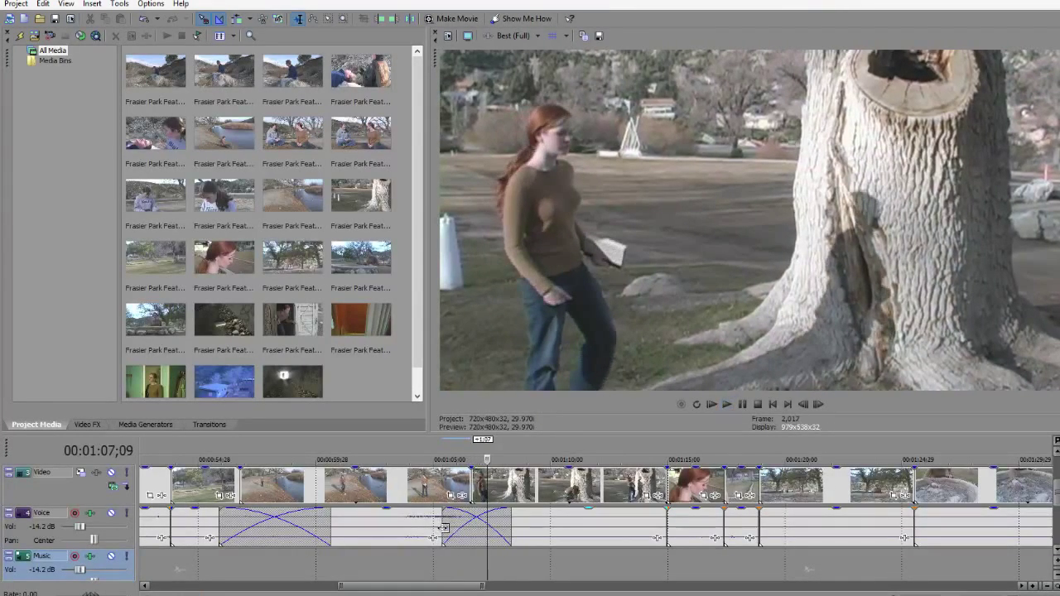
Step: Extend the tree Voice clip's start back by another 28 frames for a 3 second 26 frame overlap, and replay it
{"action": "left_click_drag", "start_coordinate": [444, 527], "coordinate": [421, 520]}
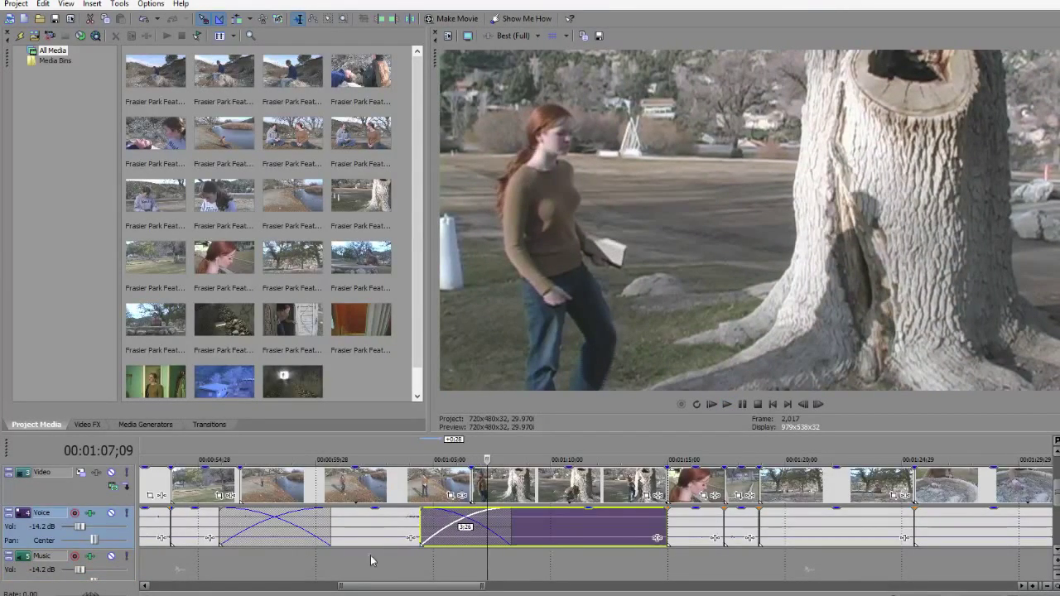
{"action": "left_click", "coordinate": [375, 561]}
{"action": "key", "text": "space"}
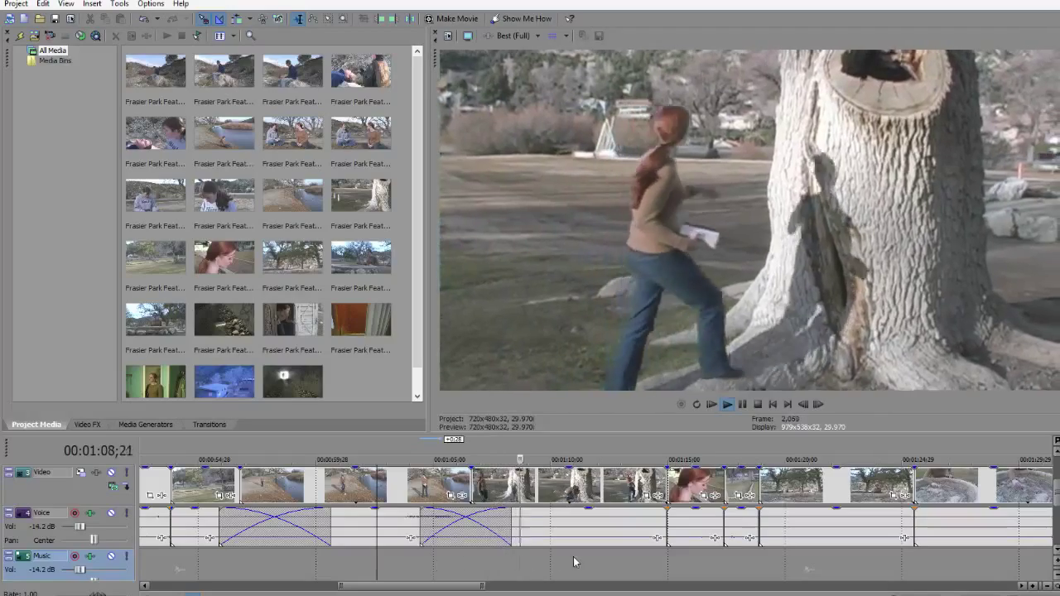
Step: Listen across the cuts around the woman's close-up after the tree scene, and delete the Voice clip beneath that close-up
{"action": "scroll", "coordinate": [579, 562], "scroll_direction": "left", "scroll_amount": 2}
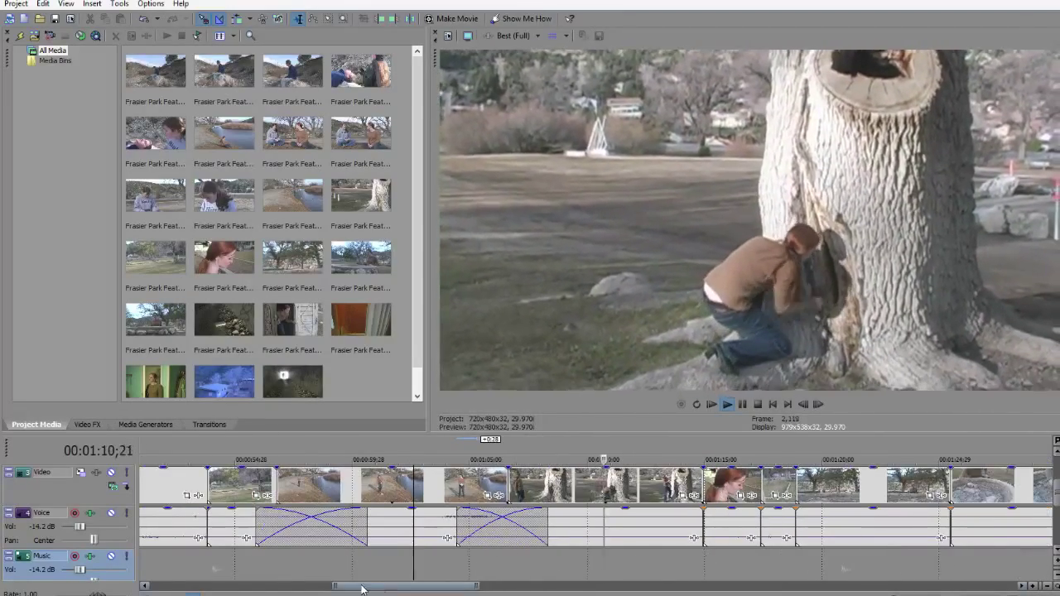
{"action": "scroll", "coordinate": [362, 589], "scroll_direction": "right", "scroll_amount": 8}
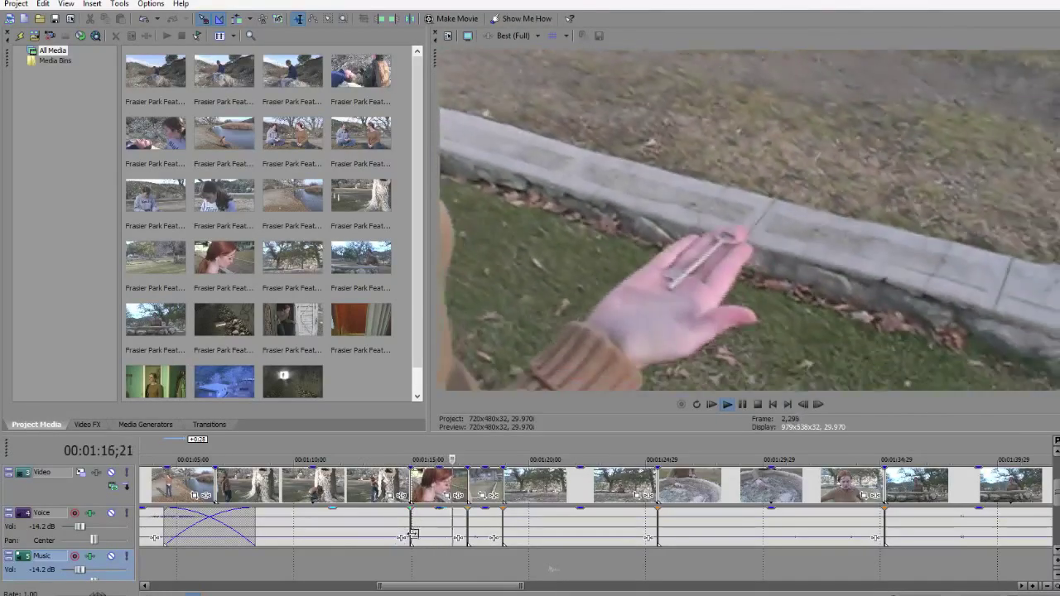
{"action": "left_click", "coordinate": [489, 524]}
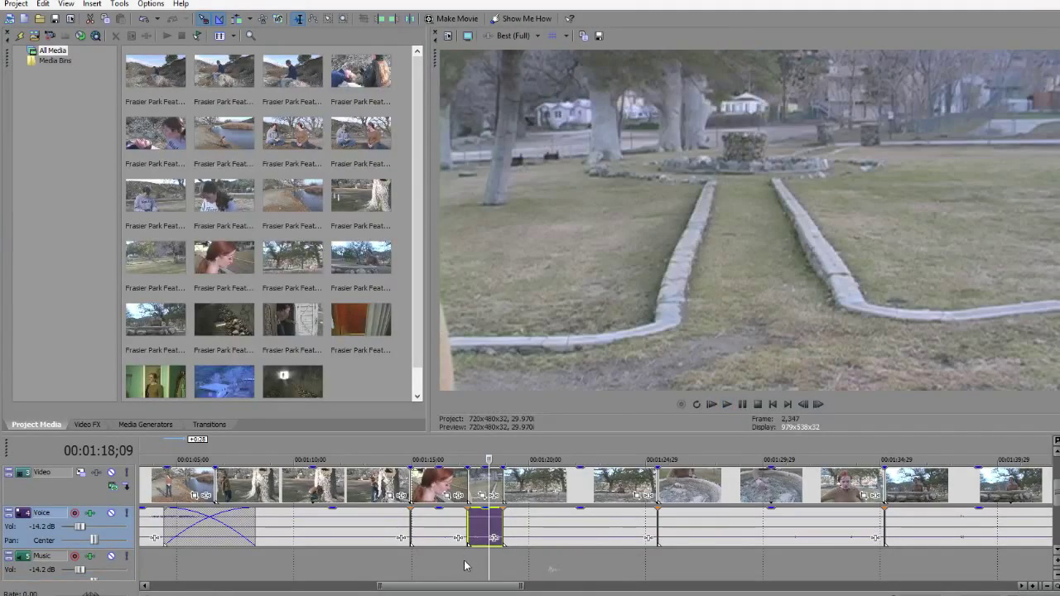
{"action": "left_click", "coordinate": [415, 566]}
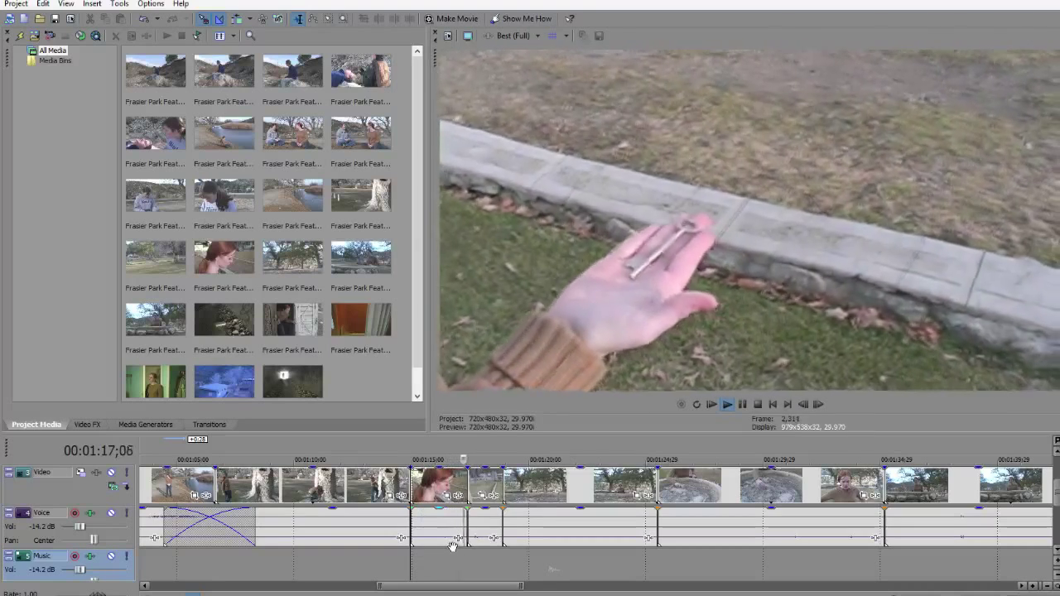
{"action": "key", "text": "Return"}
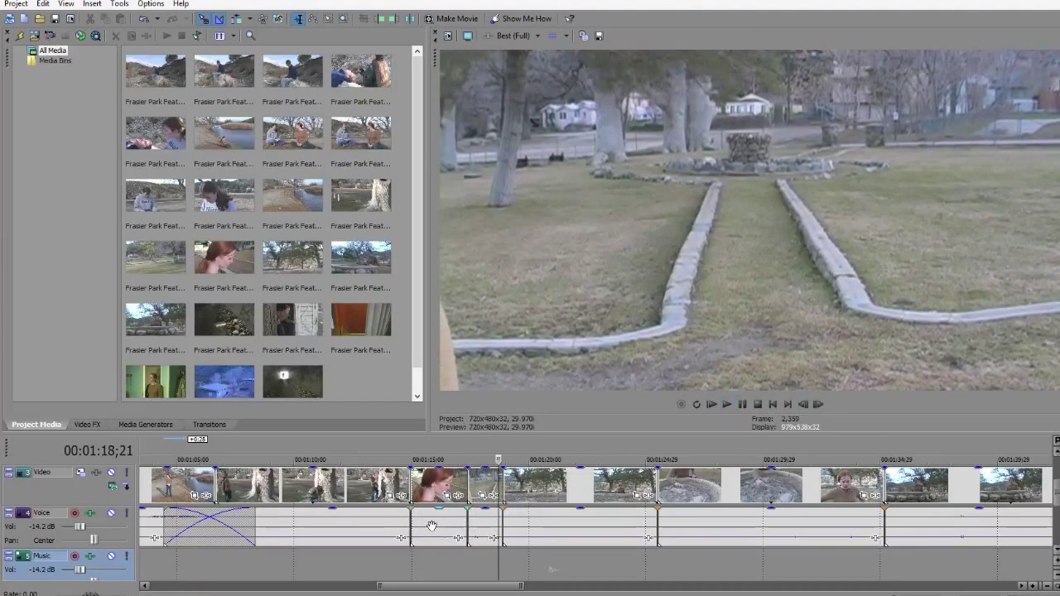
{"action": "left_click", "coordinate": [431, 527]}
{"action": "key", "text": "Delete"}
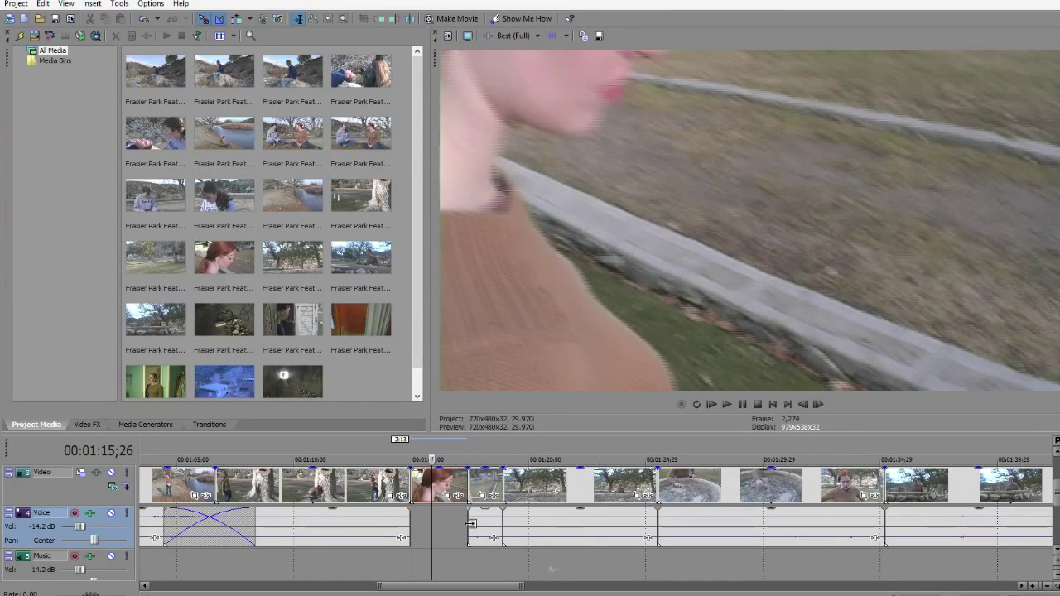
Step: Extend the following Voice clip's start back over the gap to overlap the tree clip by 2 seconds, and play the result
{"action": "left_click_drag", "start_coordinate": [470, 523], "coordinate": [363, 520]}
{"action": "left_click", "coordinate": [336, 570]}
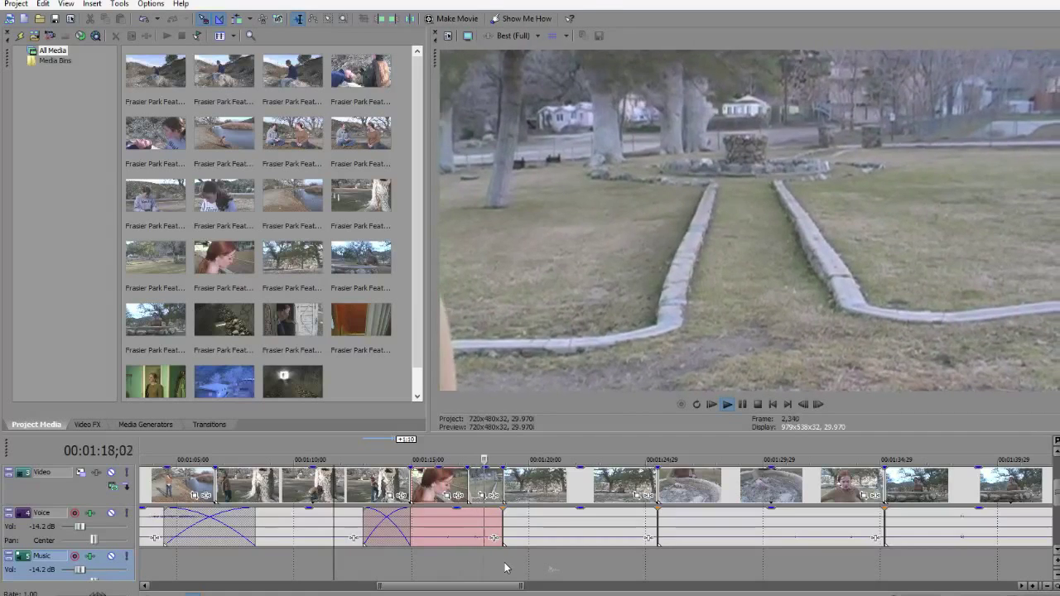
{"action": "key", "text": "Return"}
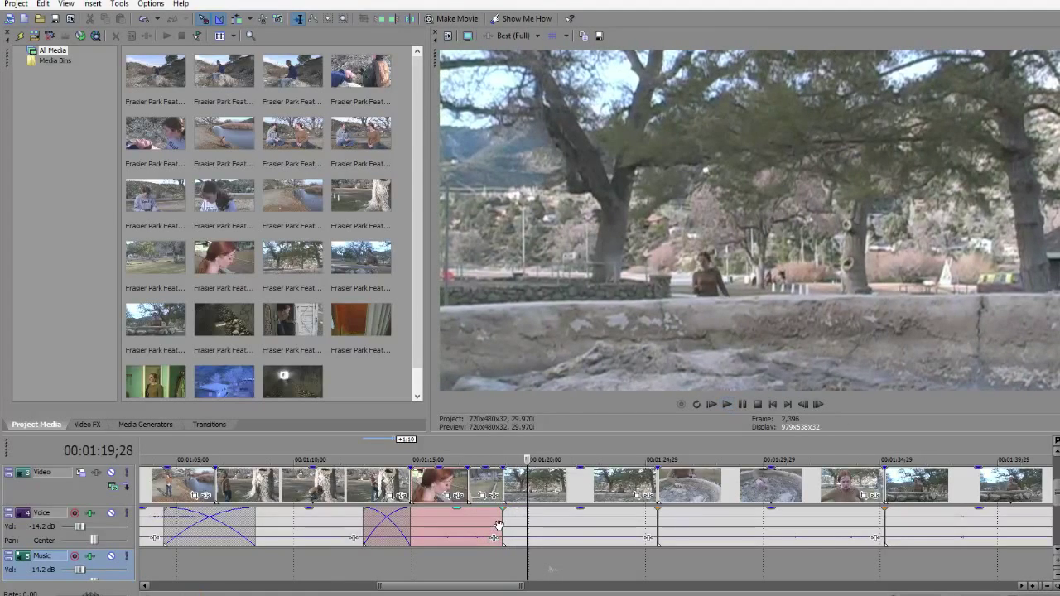
Step: Extend the same Voice clip's end forward by 1 second 13 frames over the next shot's audio, and play the crossfade
{"action": "left_click_drag", "start_coordinate": [498, 530], "coordinate": [537, 530]}
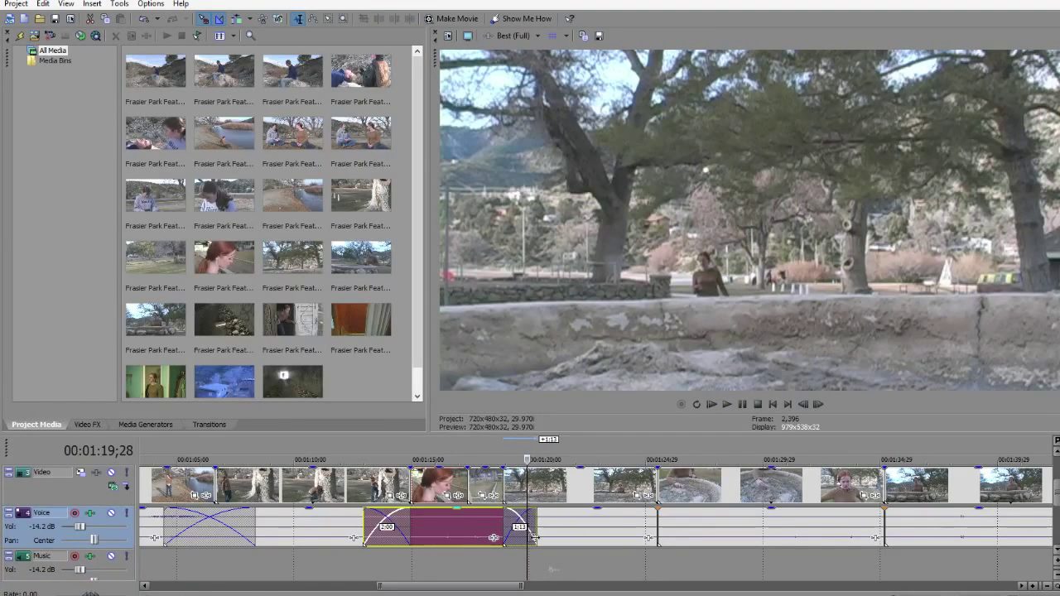
{"action": "left_click", "coordinate": [468, 566]}
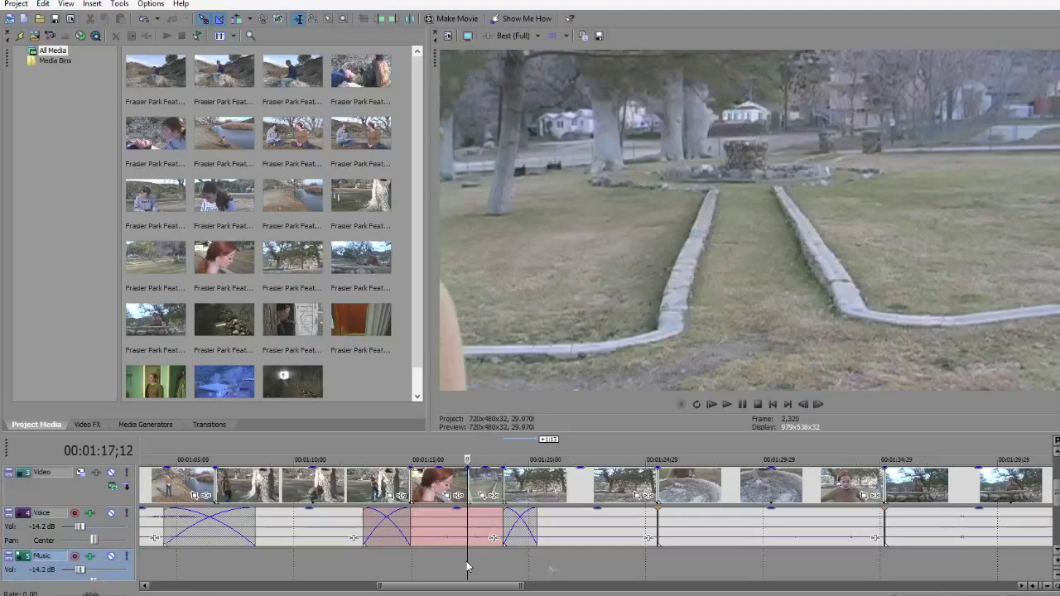
{"action": "key", "text": "space"}
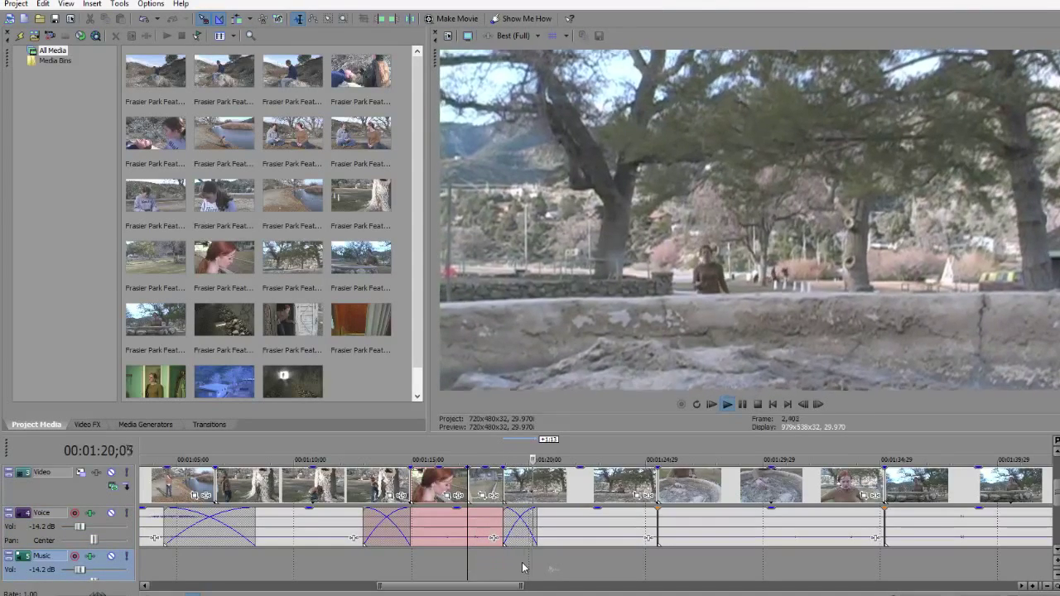
{"action": "key", "text": "Return"}
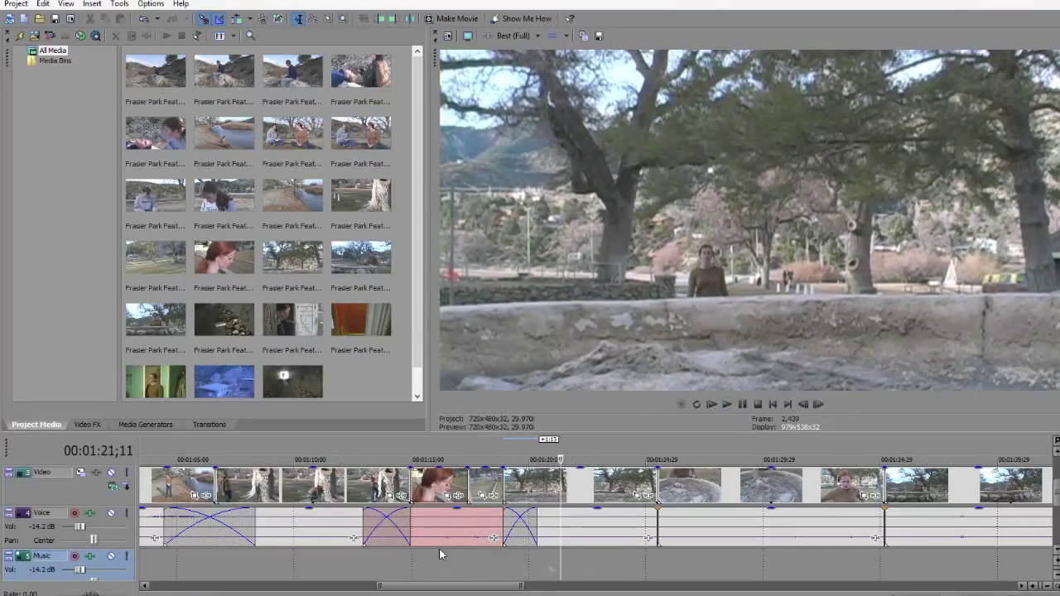
Step: Listen to the Voice track from about 1:11 across the close-up's filled gap and both crossfades towards the fountain shots
{"action": "left_click", "coordinate": [440, 553]}
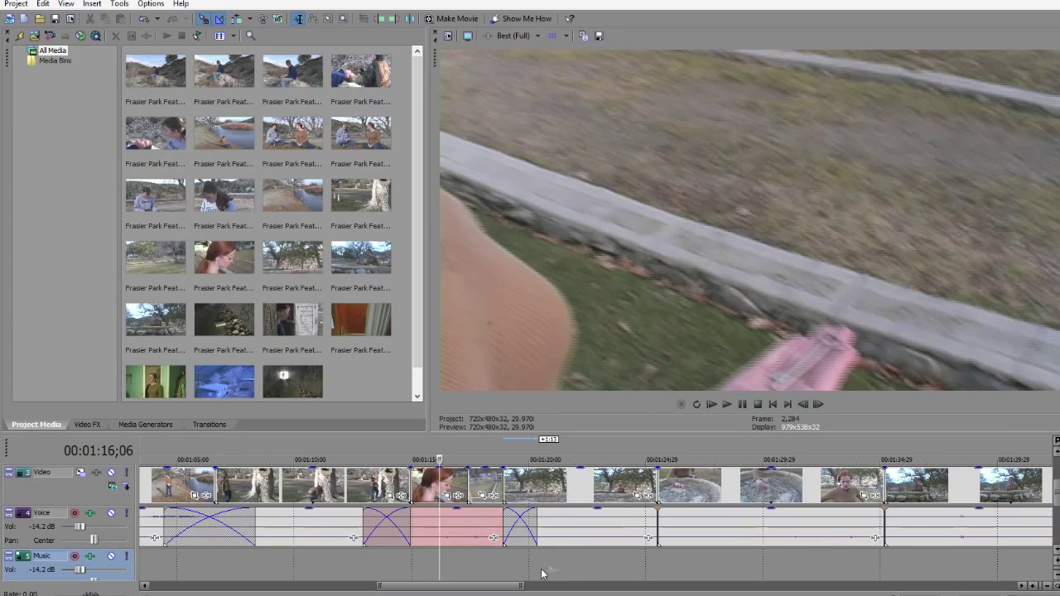
{"action": "scroll", "coordinate": [488, 540], "scroll_direction": "up", "scroll_amount": 1}
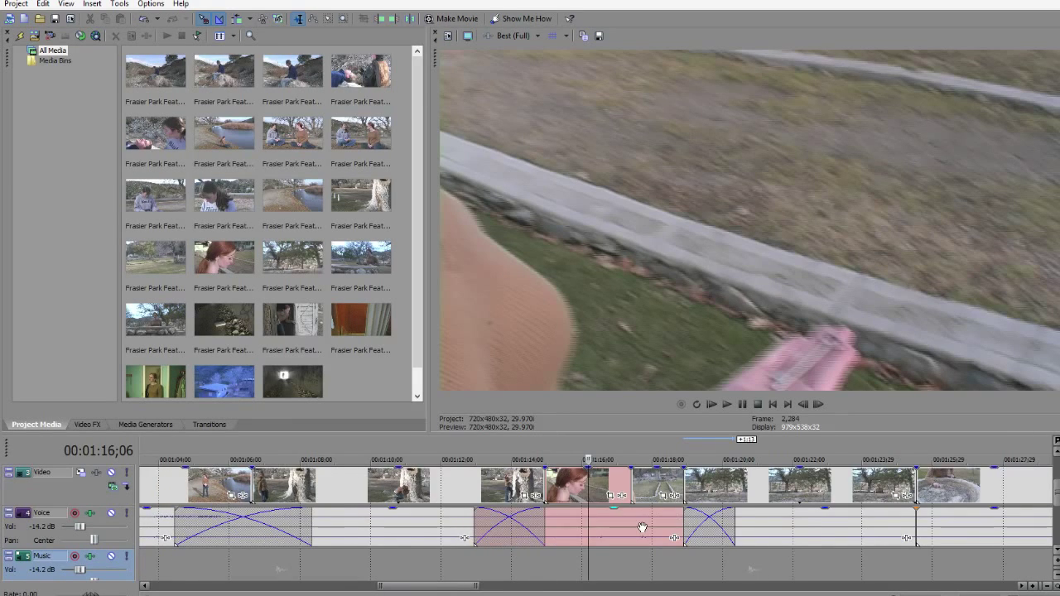
{"action": "scroll", "coordinate": [643, 528], "scroll_direction": "down", "scroll_amount": 1}
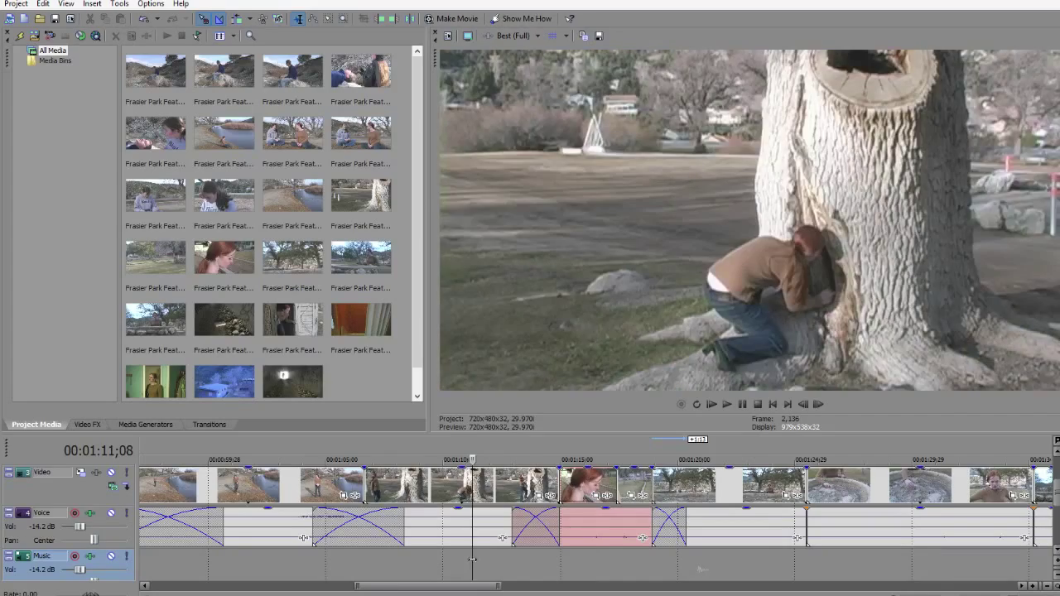
{"action": "key", "text": "space"}
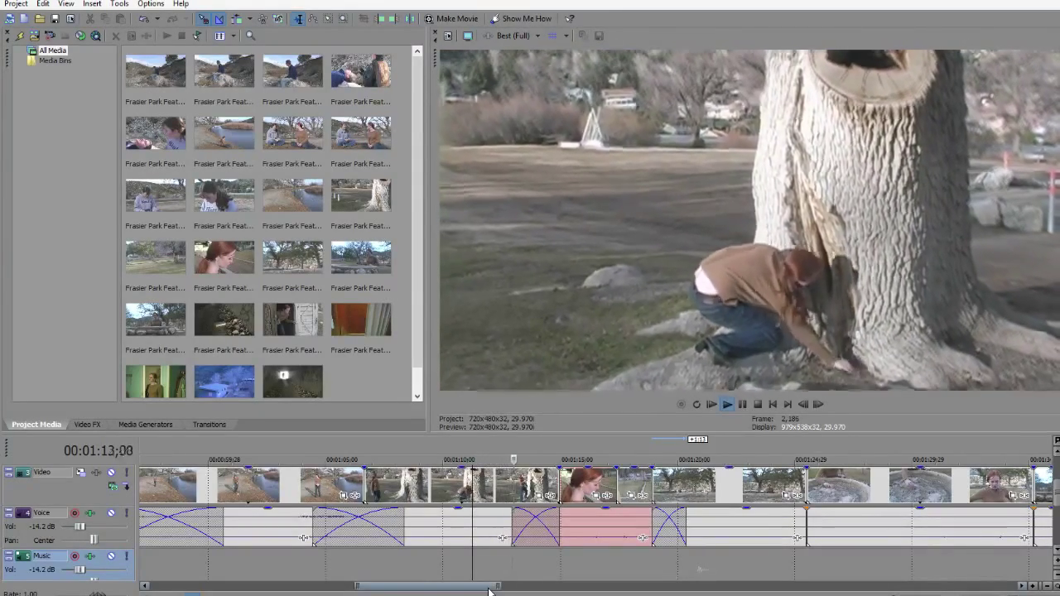
{"action": "left_click_drag", "start_coordinate": [496, 585], "coordinate": [521, 586]}
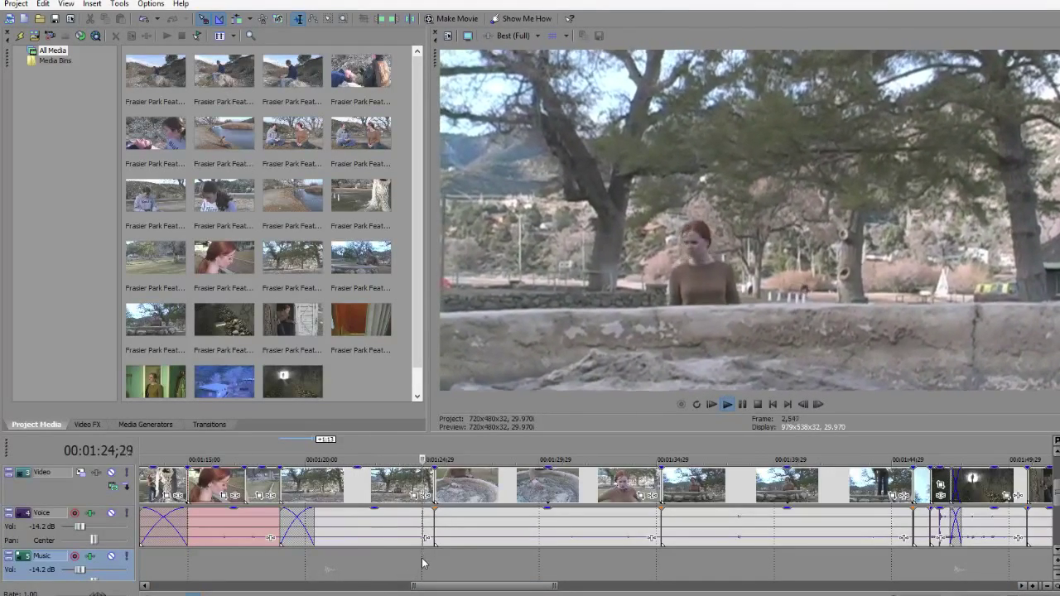
Step: Listen to the cut into the fountain close-up, extend the preceding Voice clip's end forward by 16 frames over it, and replay
{"action": "key", "text": "Return"}
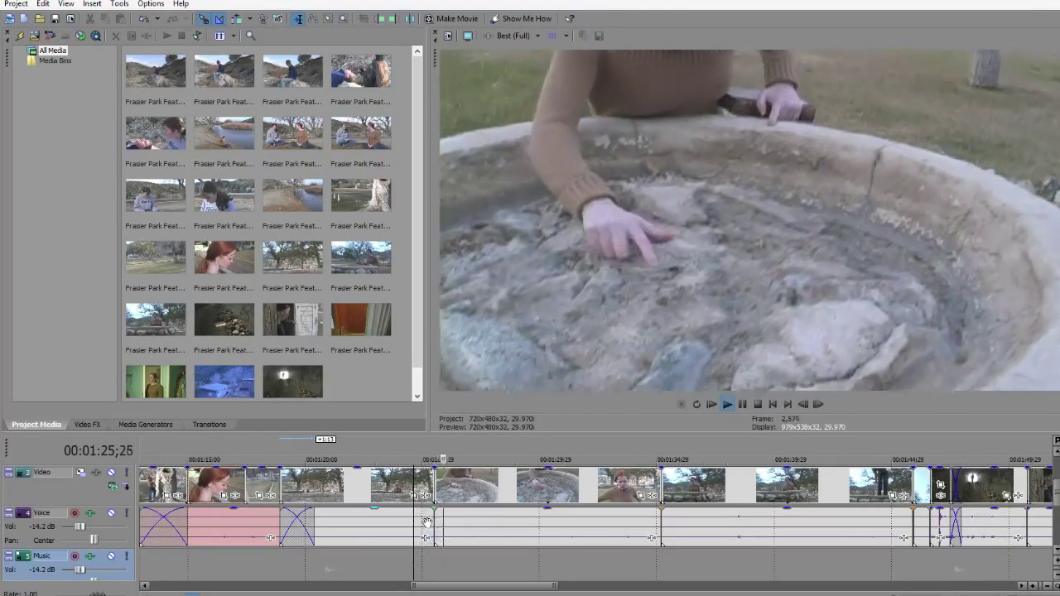
{"action": "key", "text": "Return"}
{"action": "left_click_drag", "start_coordinate": [432, 523], "coordinate": [443, 524]}
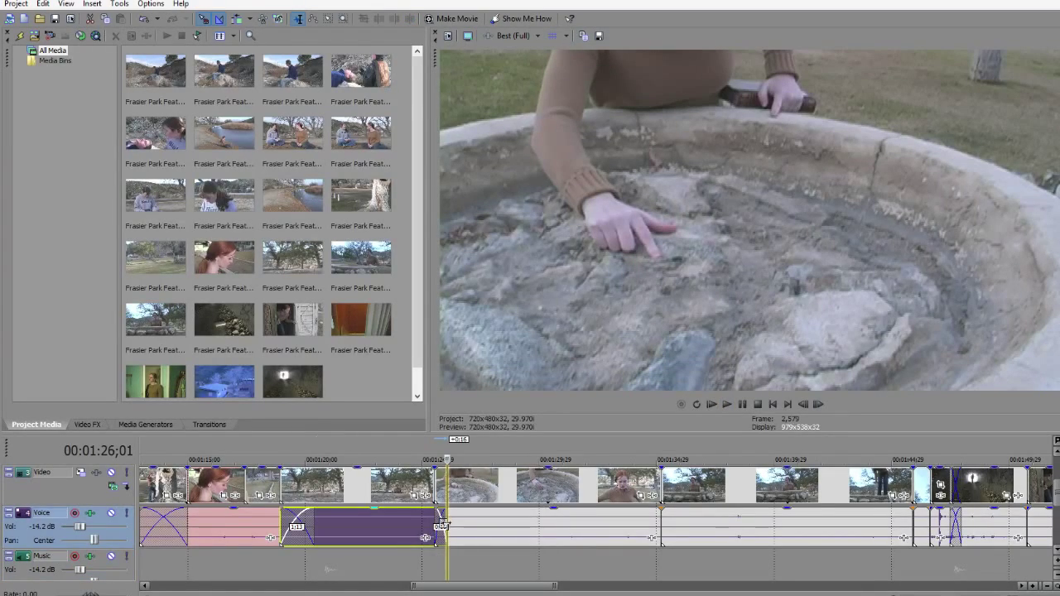
{"action": "left_click", "coordinate": [405, 572]}
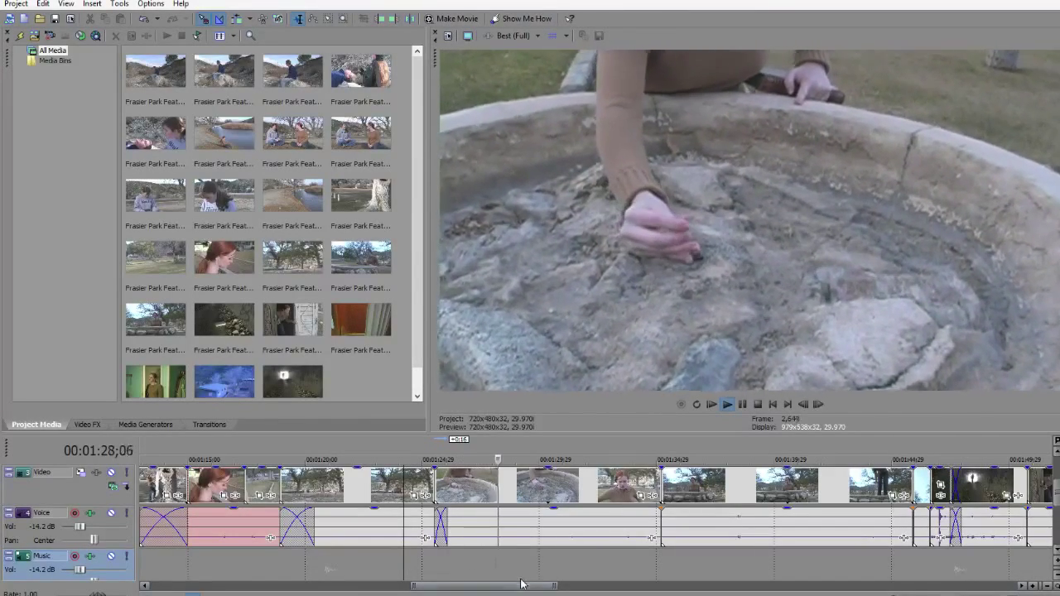
Step: Extend the fountain close-up Voice clip's end forward by 2 seconds 14 frames over the stone wall shot, and play the crossfade
{"action": "left_click_drag", "start_coordinate": [521, 584], "coordinate": [579, 593]}
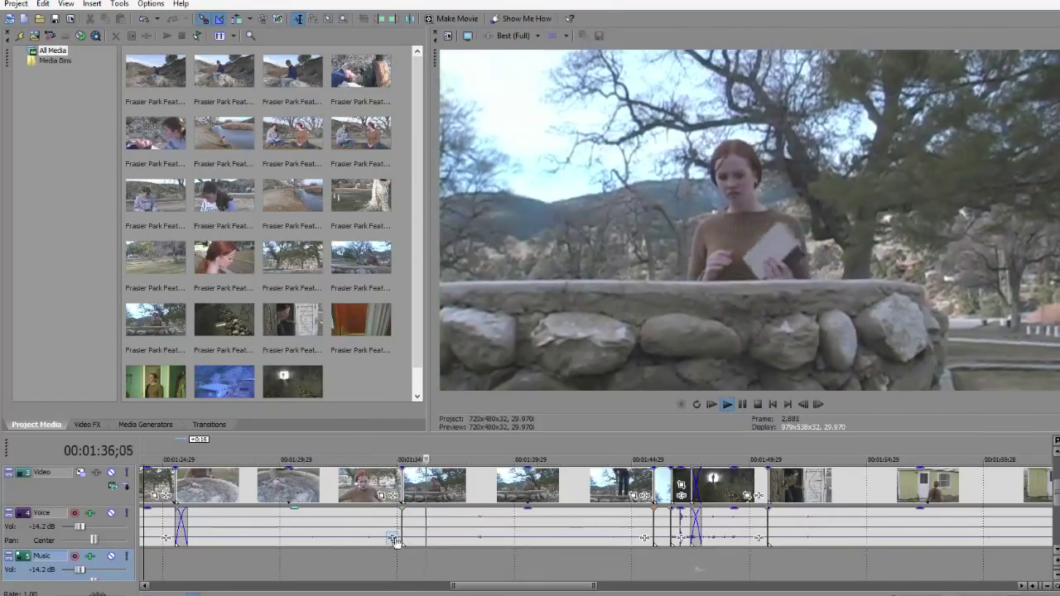
{"action": "key", "text": "space"}
{"action": "left_click_drag", "start_coordinate": [398, 527], "coordinate": [460, 531]}
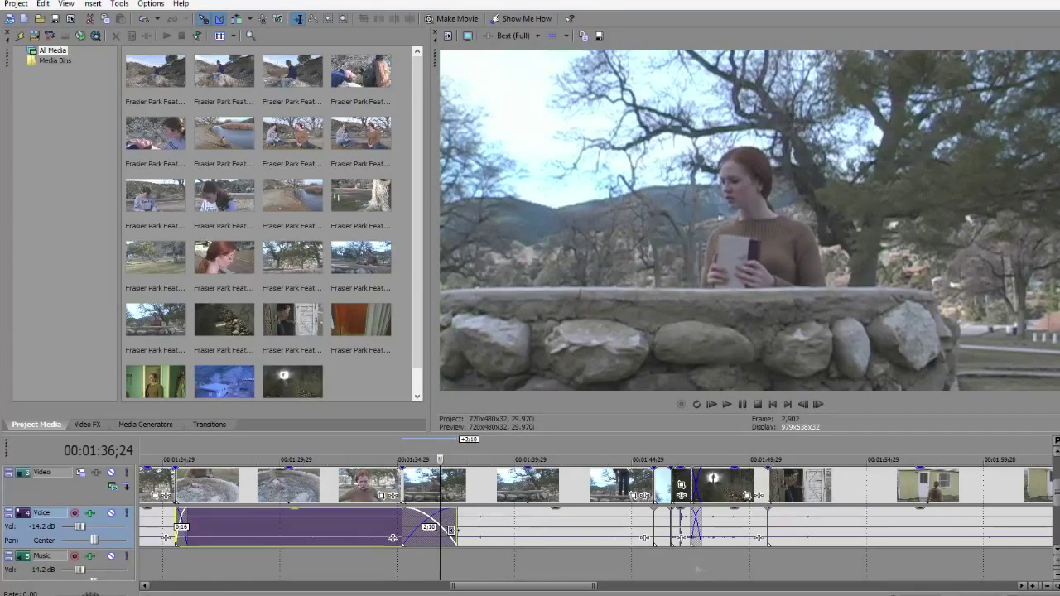
{"action": "left_click", "coordinate": [375, 557]}
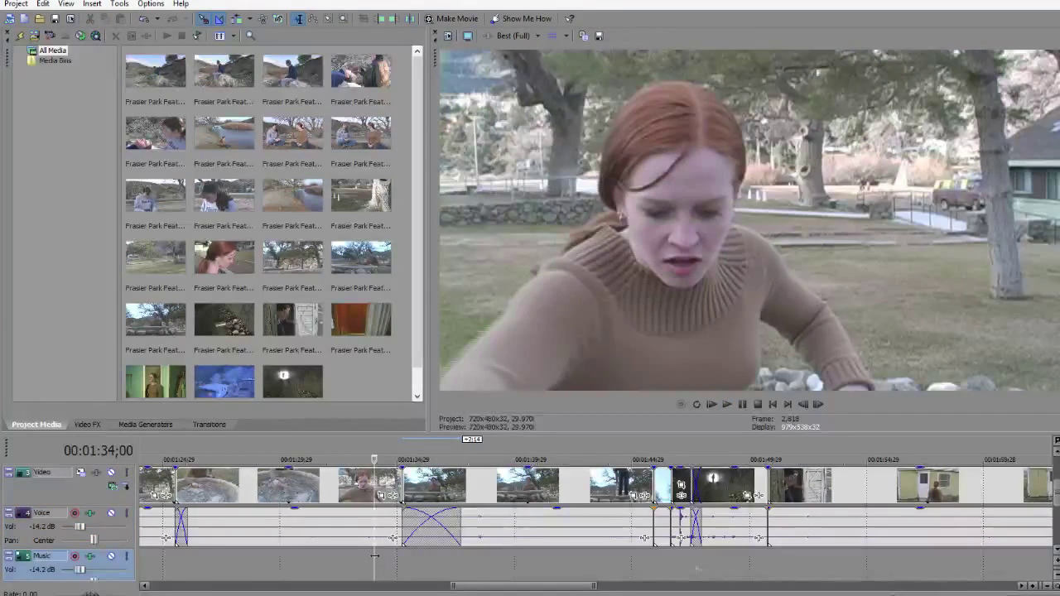
{"action": "key", "text": "space"}
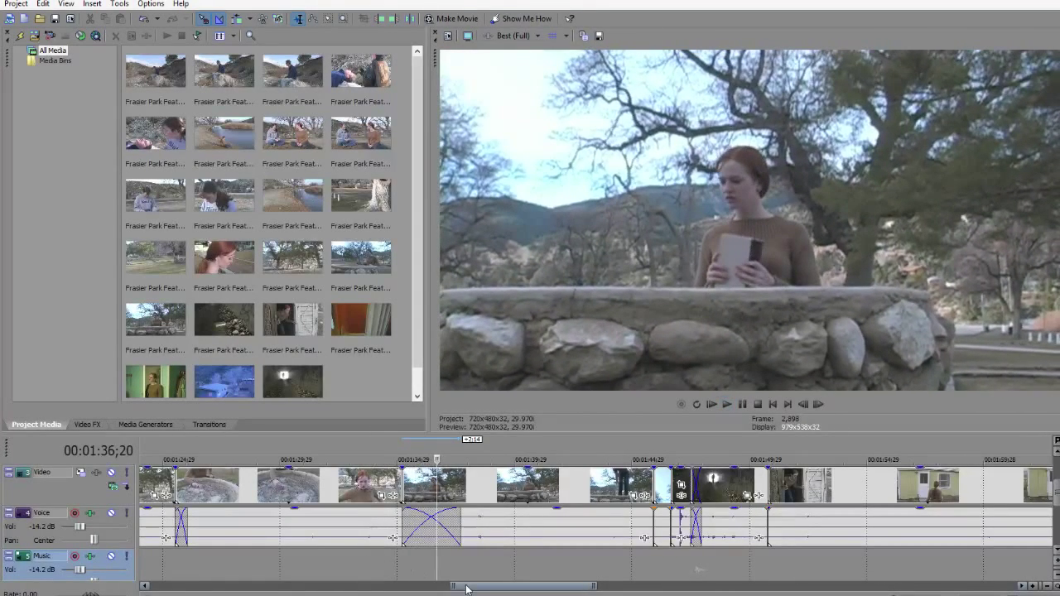
Step: Listen to the Voice crossfade between the fountain close-up and the stone wall shot
{"action": "left_click", "coordinate": [374, 540]}
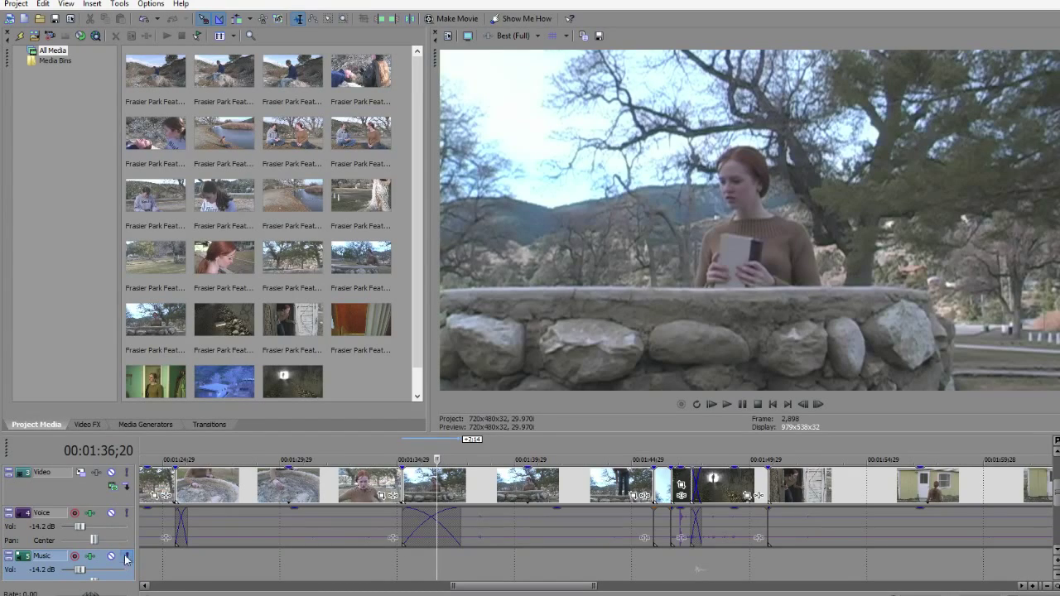
{"action": "left_click", "coordinate": [413, 536]}
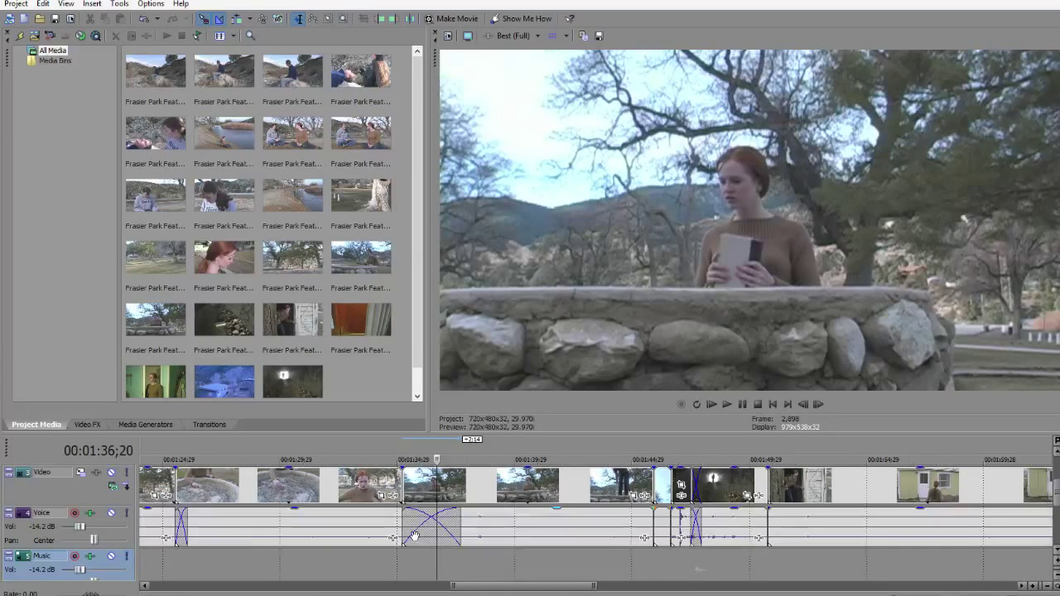
{"action": "left_click", "coordinate": [380, 567]}
{"action": "key", "text": "space"}
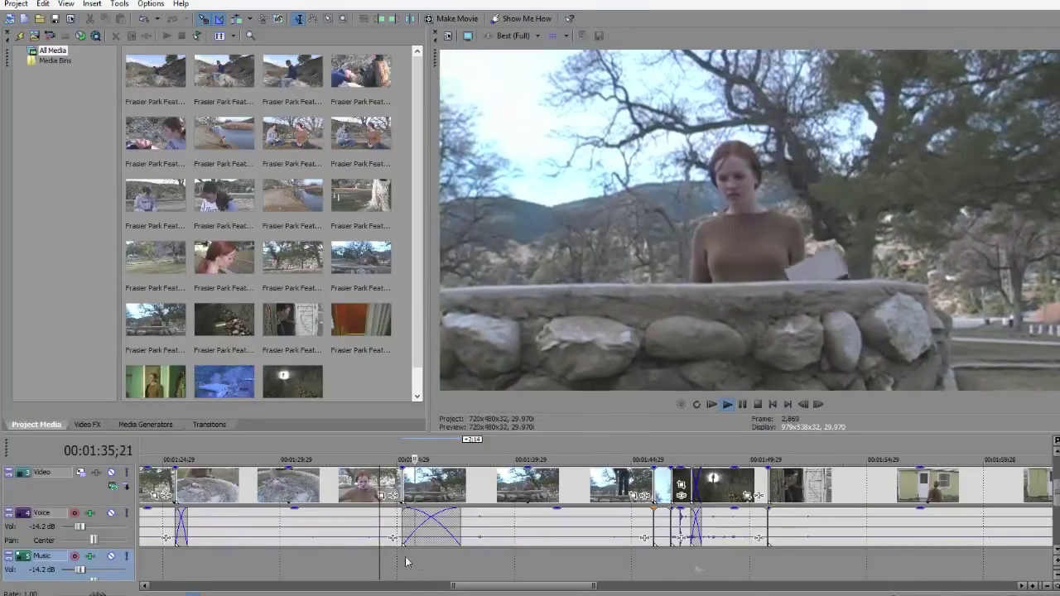
{"action": "key", "text": "Return"}
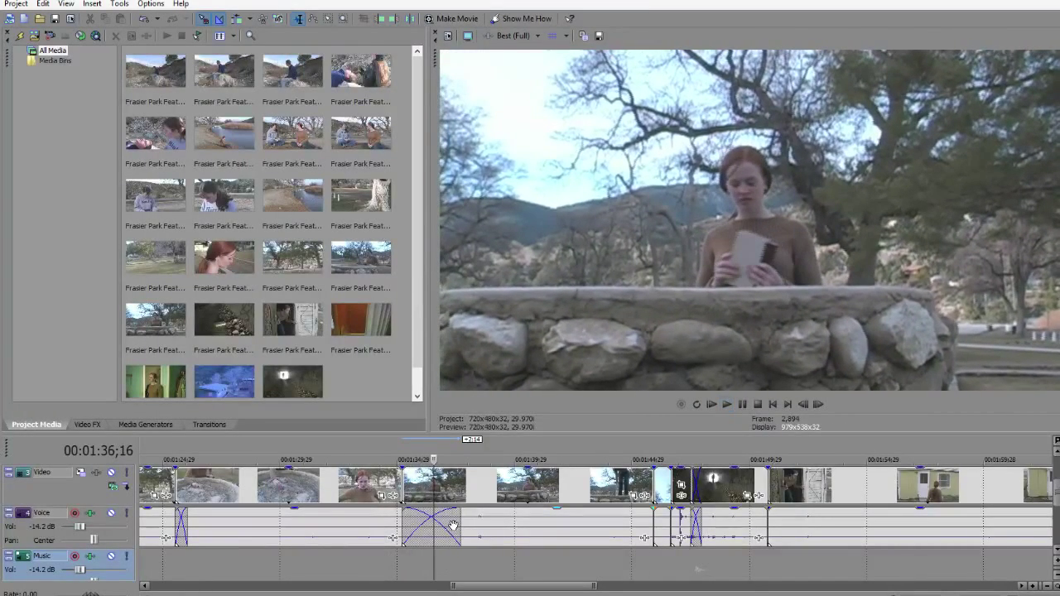
Step: Shorten the fountain Voice clip's end by 1 second 25 frames, extend the stone wall clip's start back by 1 second 17 frames, and listen
{"action": "left_click_drag", "start_coordinate": [462, 525], "coordinate": [421, 525]}
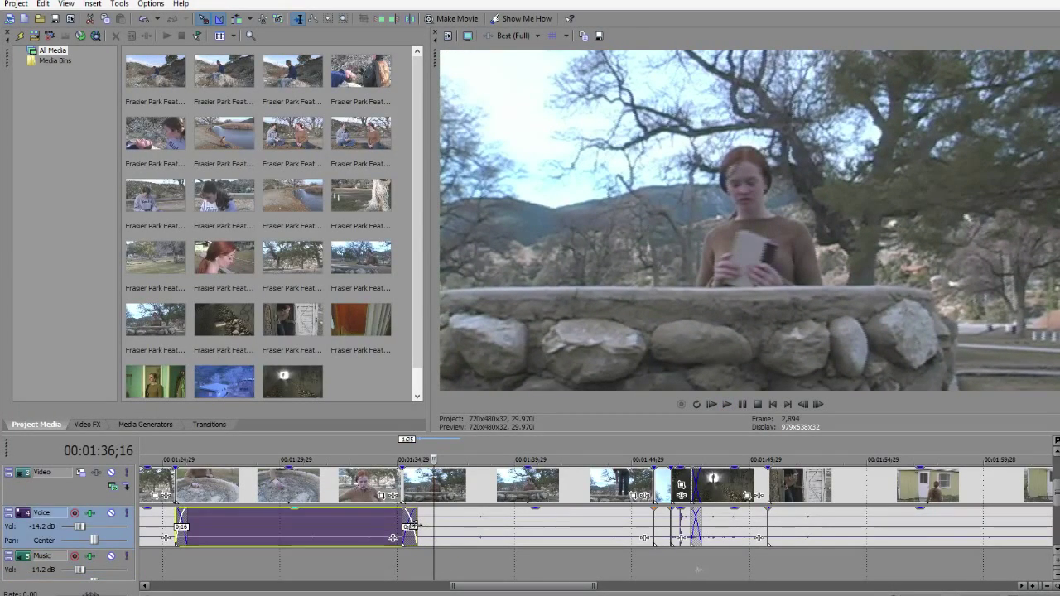
{"action": "left_click_drag", "start_coordinate": [403, 527], "coordinate": [364, 527]}
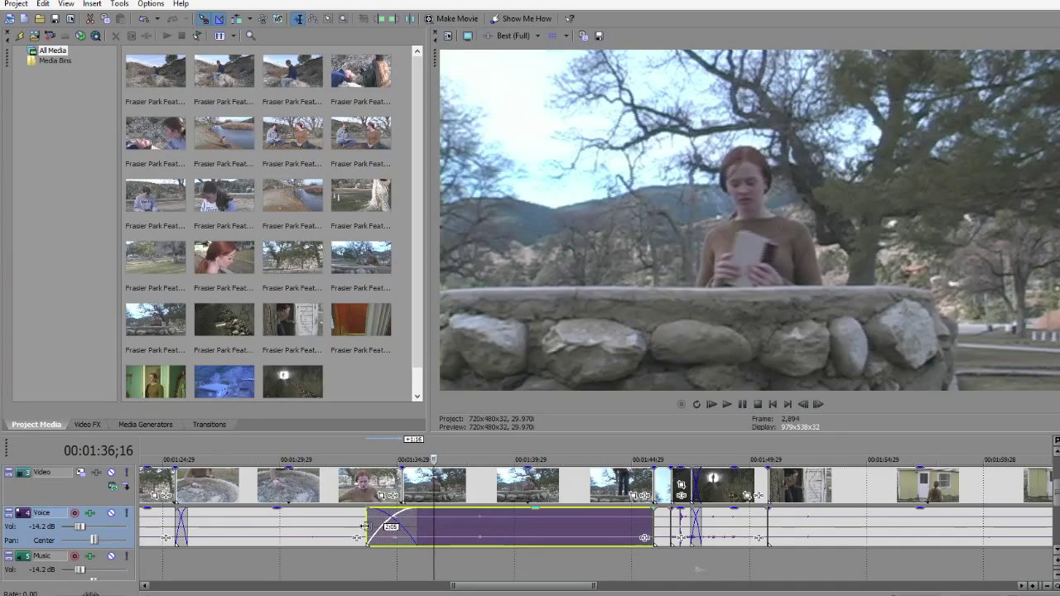
{"action": "left_click", "coordinate": [344, 562]}
{"action": "key", "text": "space"}
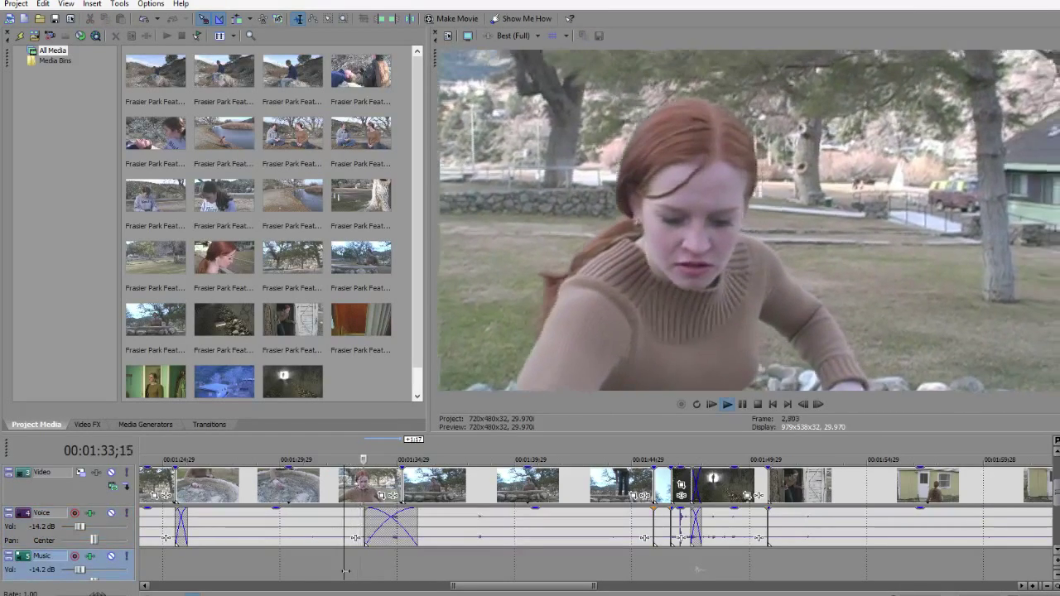
{"action": "key", "text": "space"}
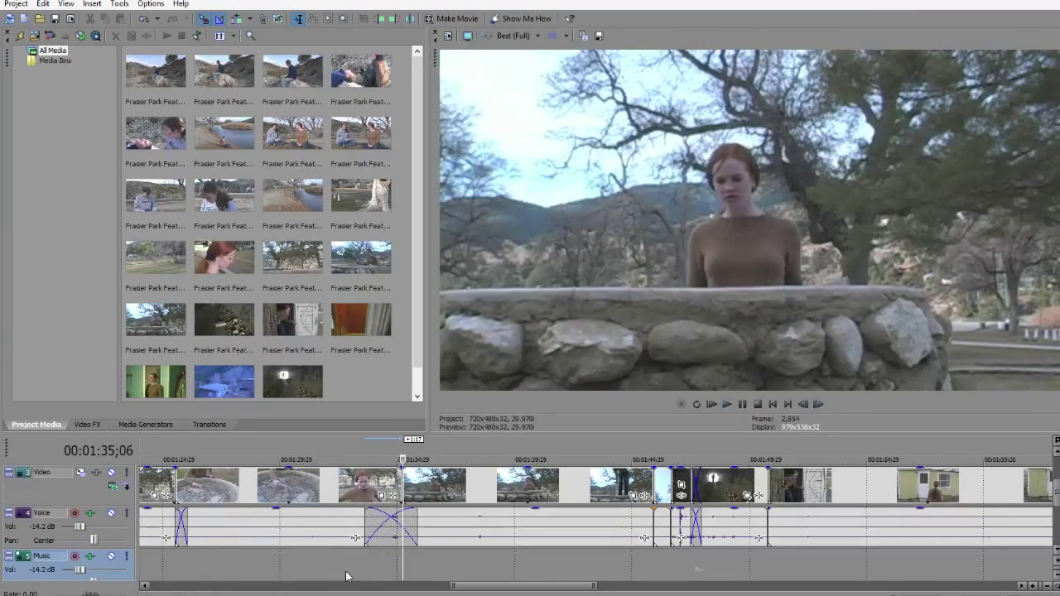
Step: Undo the stone wall Voice clip's start extension, extend the fountain clip's end forward by 2 seconds, and play the crossfade
{"action": "key", "text": "ctrl+z"}
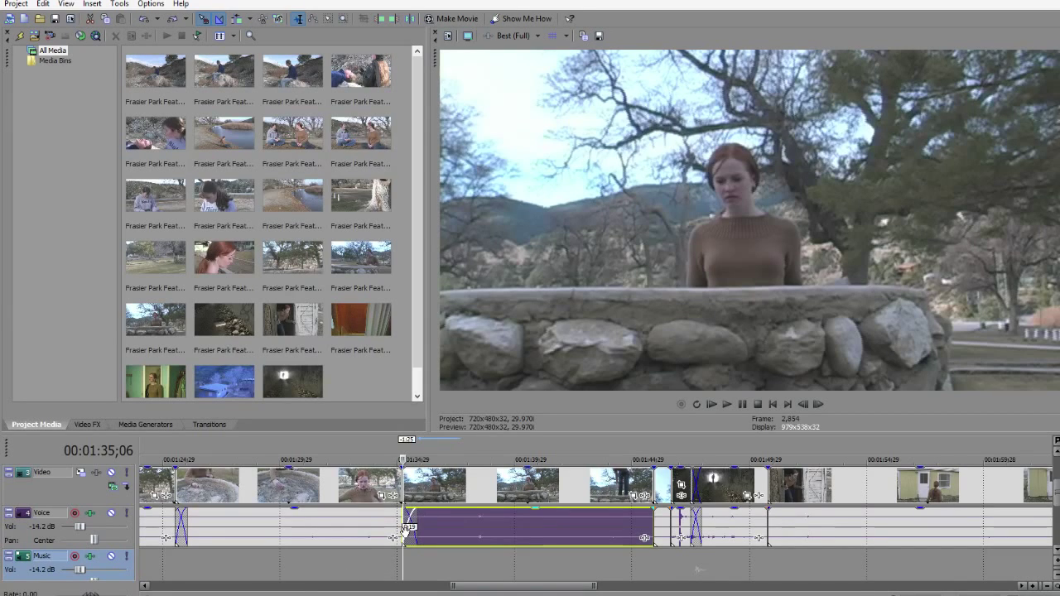
{"action": "key", "text": "ctrl+z"}
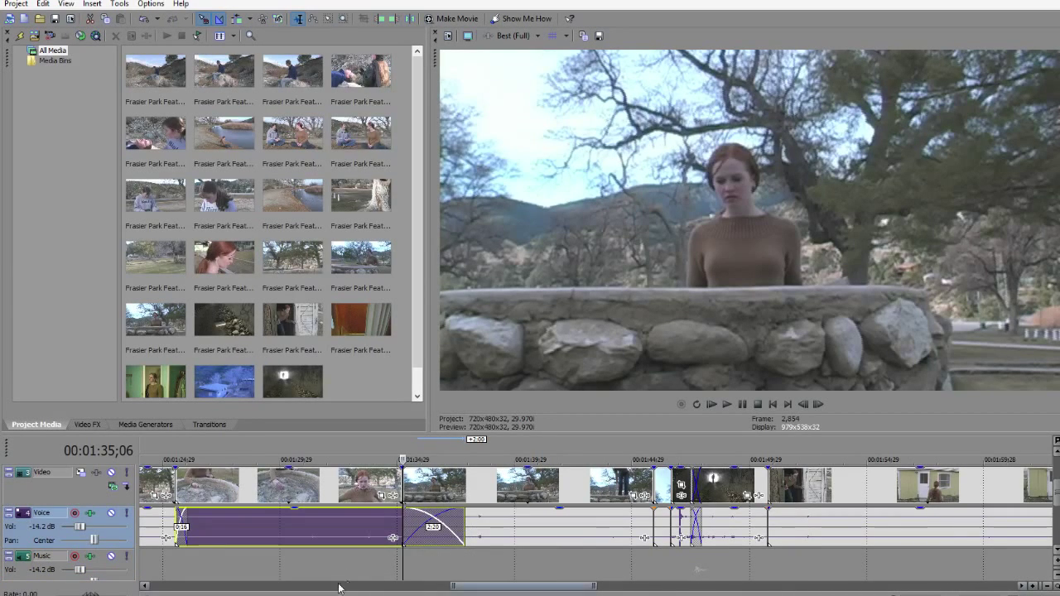
{"action": "left_click", "coordinate": [352, 573]}
{"action": "key", "text": "space"}
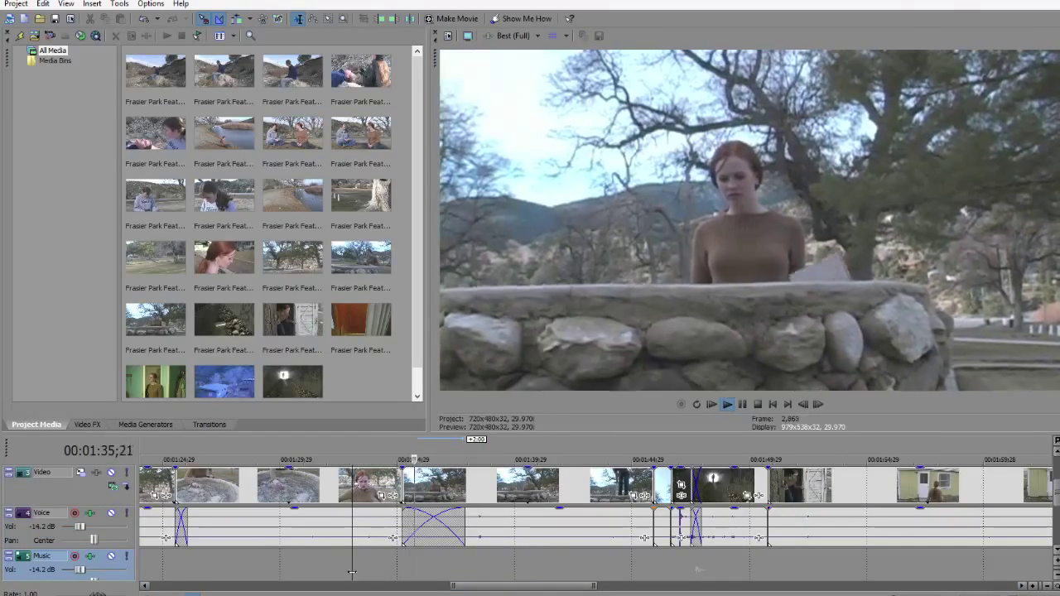
{"action": "key", "text": "space"}
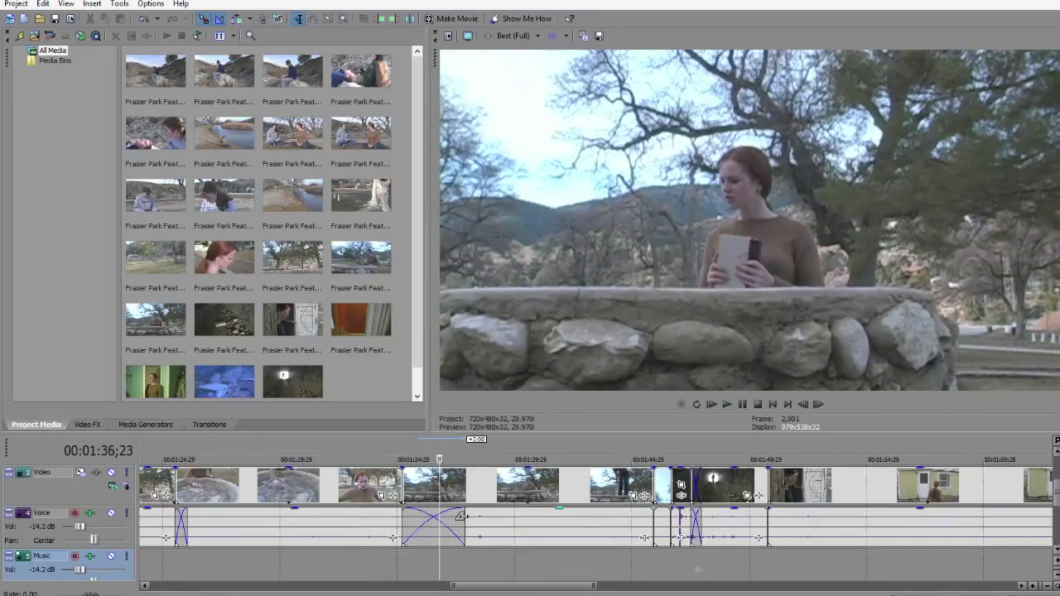
Step: Shorten the fountain Voice clip's end by 1 second 29 frames for a 20-frame crossfade, and replay it into the stone wall shot
{"action": "left_click_drag", "start_coordinate": [462, 516], "coordinate": [417, 520]}
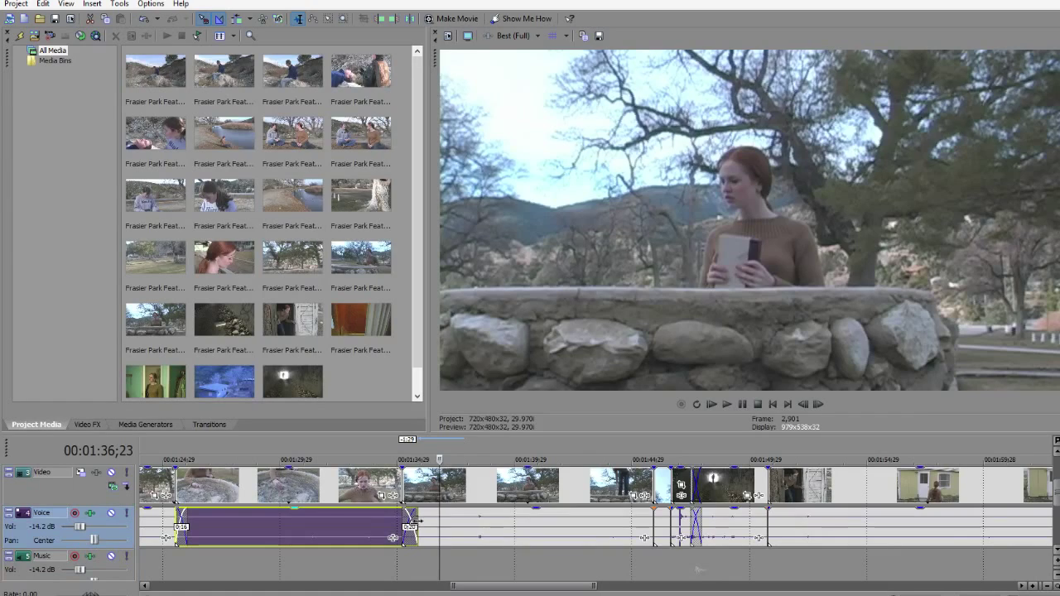
{"action": "left_click", "coordinate": [355, 570]}
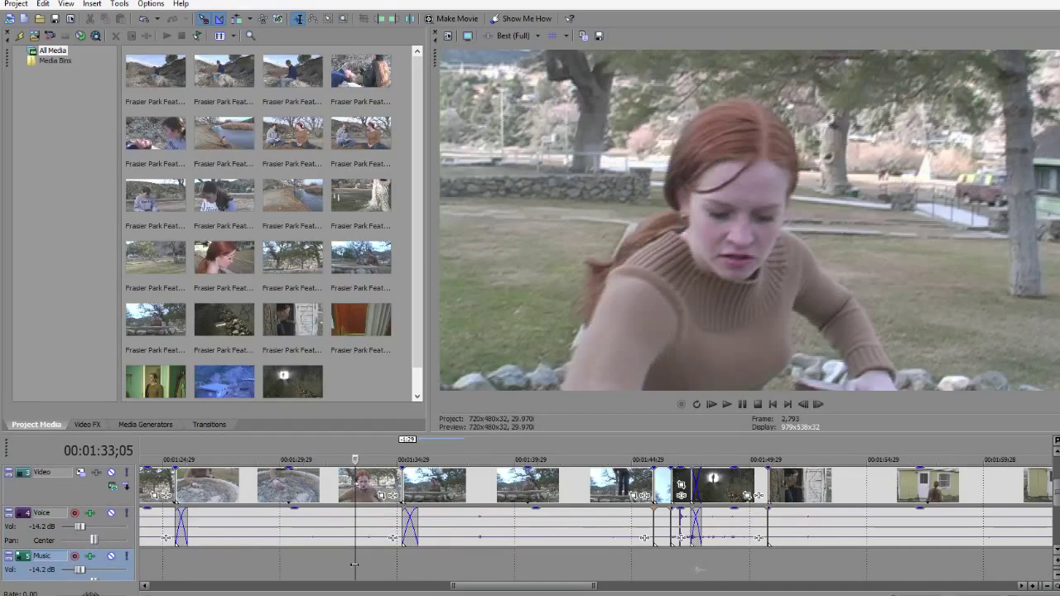
{"action": "key", "text": "space"}
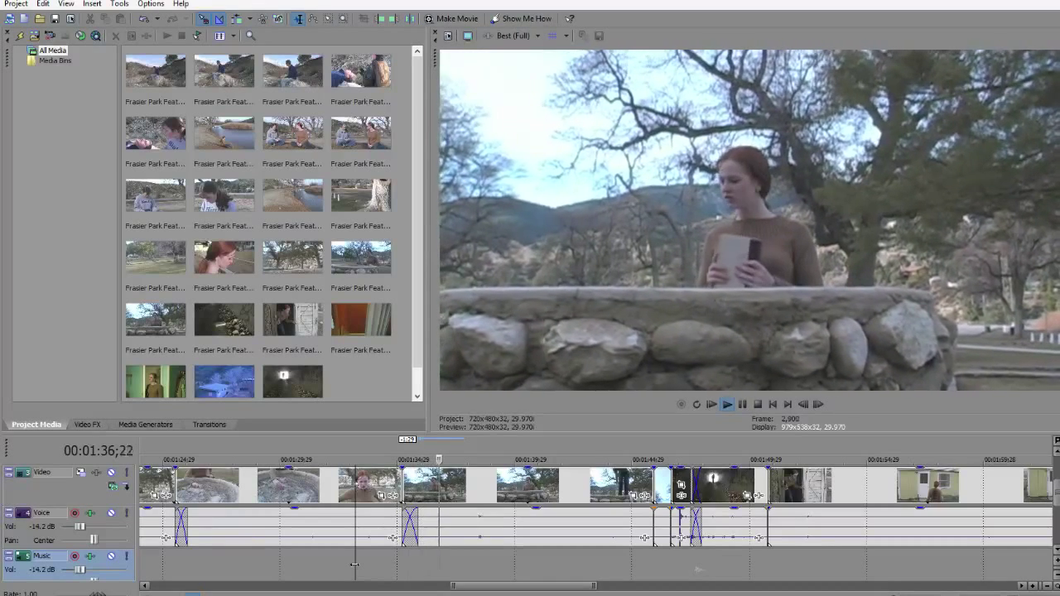
{"action": "key", "text": "Return"}
{"action": "left_click", "coordinate": [376, 569]}
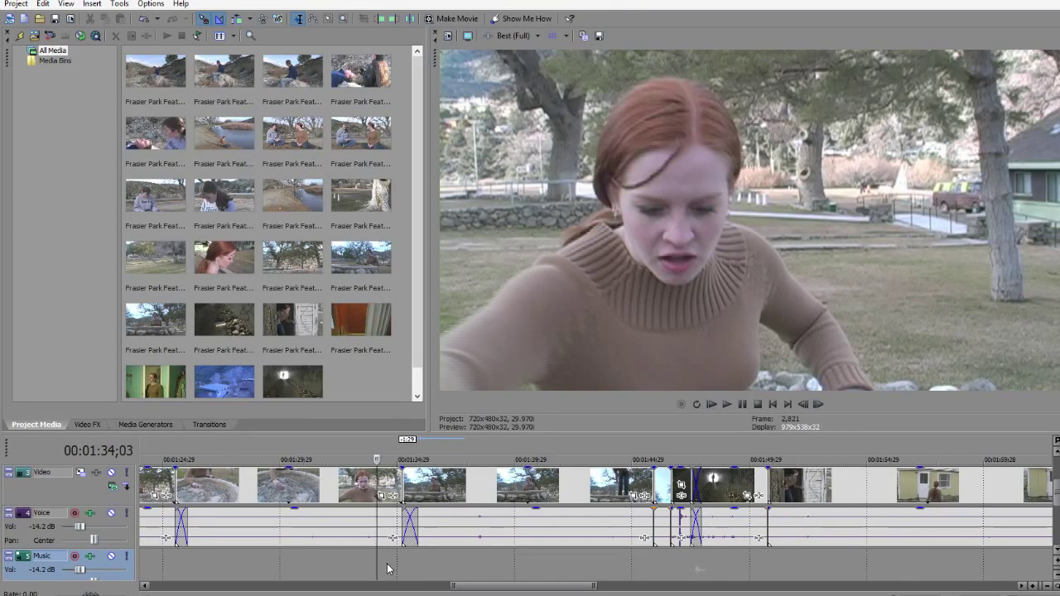
{"action": "left_click", "coordinate": [342, 562]}
{"action": "key", "text": "space"}
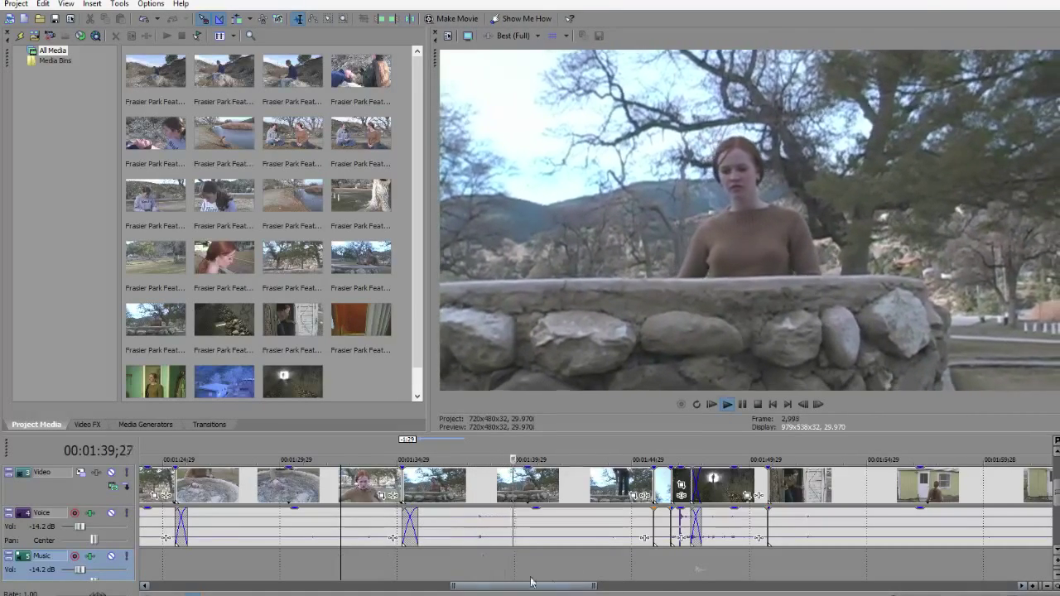
{"action": "key", "text": "Return"}
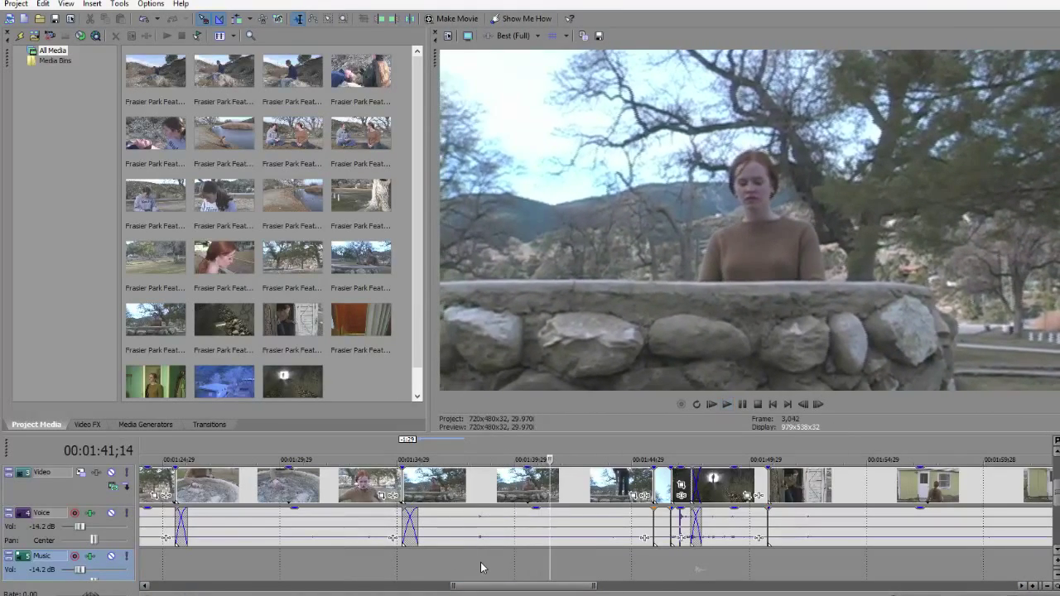
Step: Split the stone wall Voice clip at 1:38;10 and trim the second part's start forward by 10 frames to cut out the noise
{"action": "scroll", "coordinate": [481, 567], "scroll_direction": "up", "scroll_amount": 2}
{"action": "double_click", "coordinate": [467, 557]}
{"action": "left_click", "coordinate": [465, 564]}
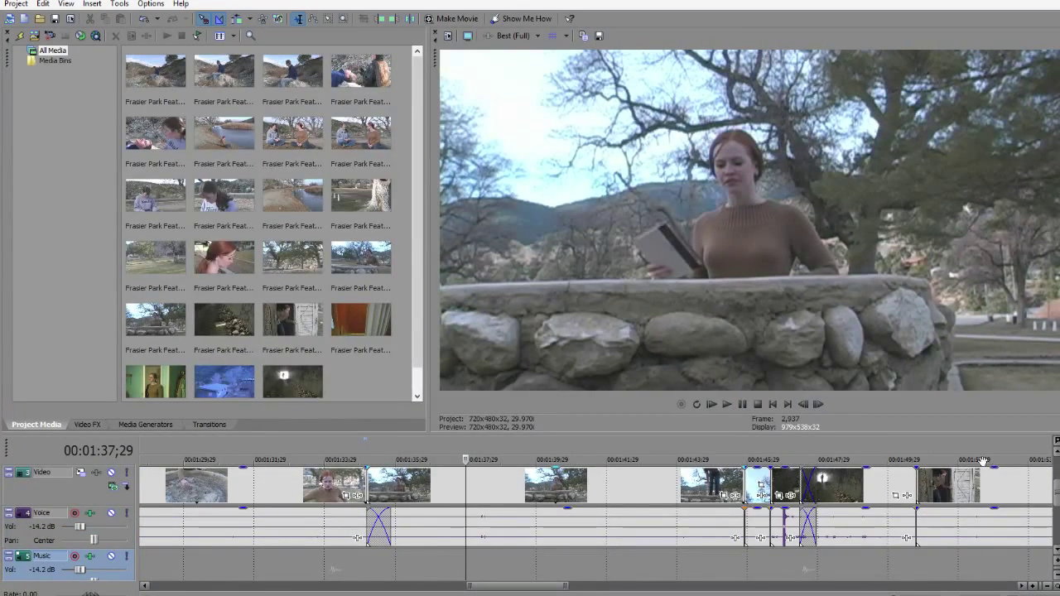
{"action": "scroll", "coordinate": [595, 481], "scroll_direction": "up", "scroll_amount": 1}
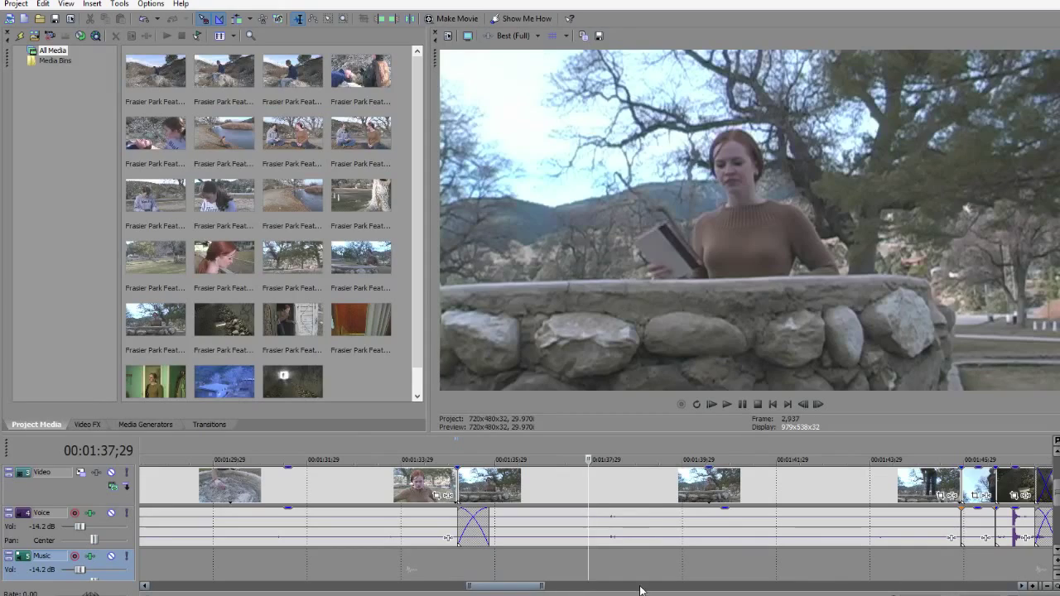
{"action": "key", "text": "space"}
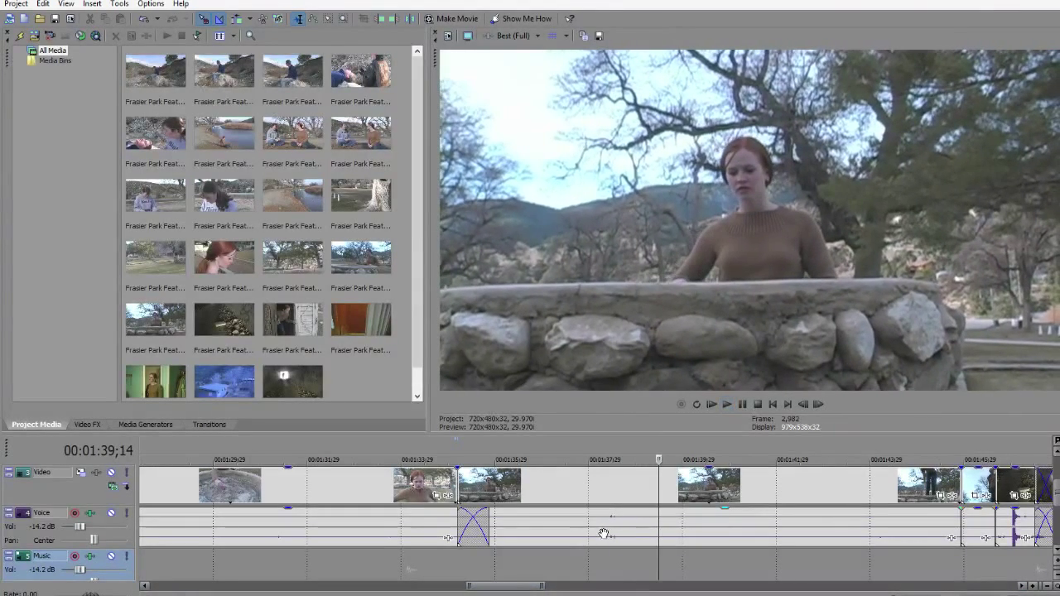
{"action": "left_click", "coordinate": [609, 540]}
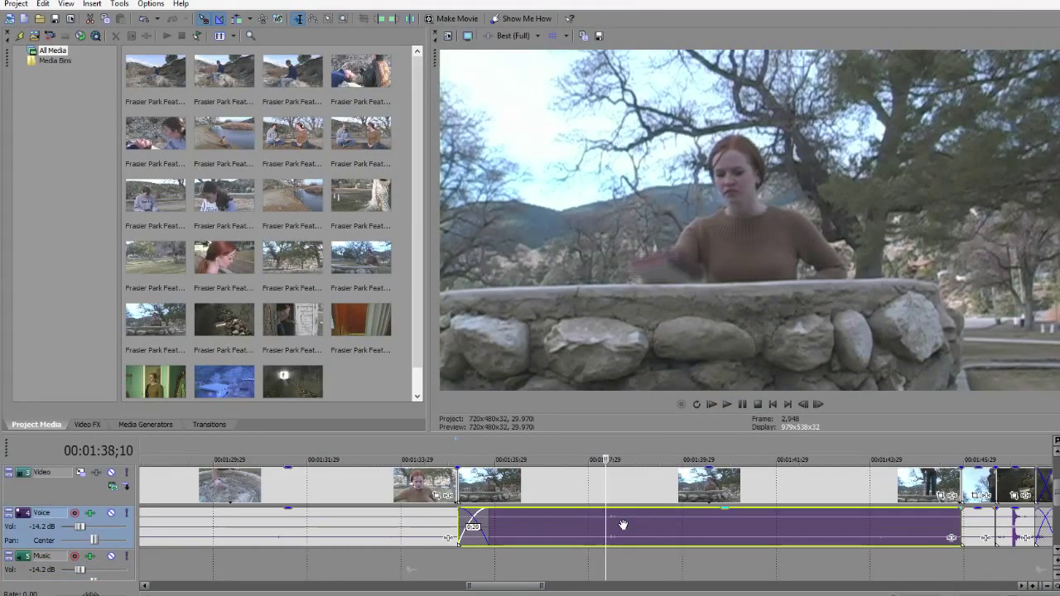
{"action": "key", "text": "s"}
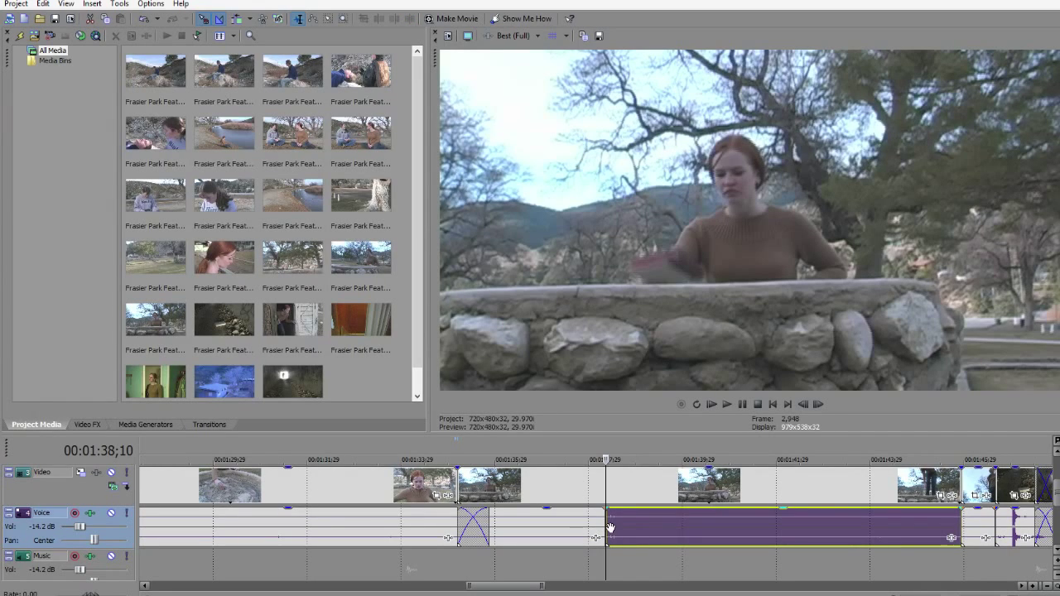
{"action": "left_click_drag", "start_coordinate": [610, 527], "coordinate": [622, 532]}
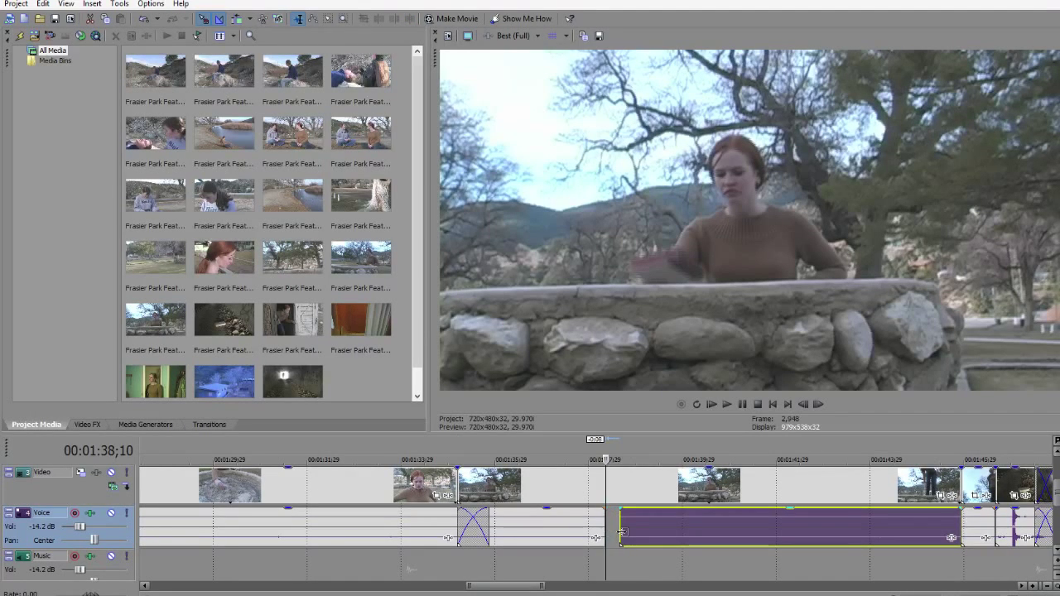
Step: Copy the fountain close-up Voice clip, paste it onto the Music track from about 1:33 beneath the Voice gap, and play it
{"action": "left_click", "coordinate": [571, 523]}
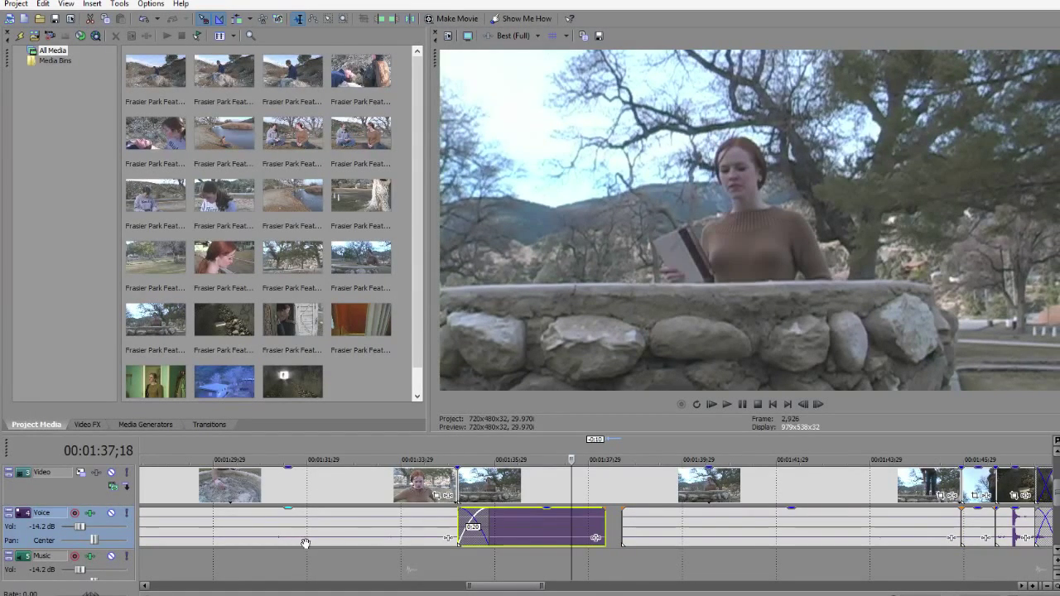
{"action": "left_click", "coordinate": [298, 544]}
{"action": "scroll", "coordinate": [400, 560], "scroll_direction": "down", "scroll_amount": 1}
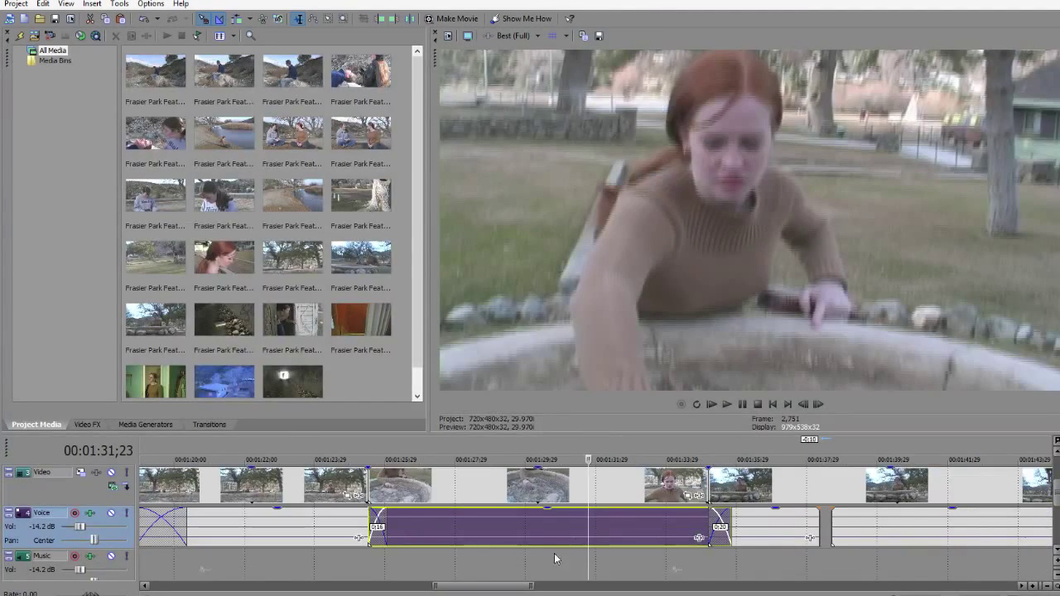
{"action": "left_click", "coordinate": [635, 563]}
{"action": "key", "text": "ctrl+v"}
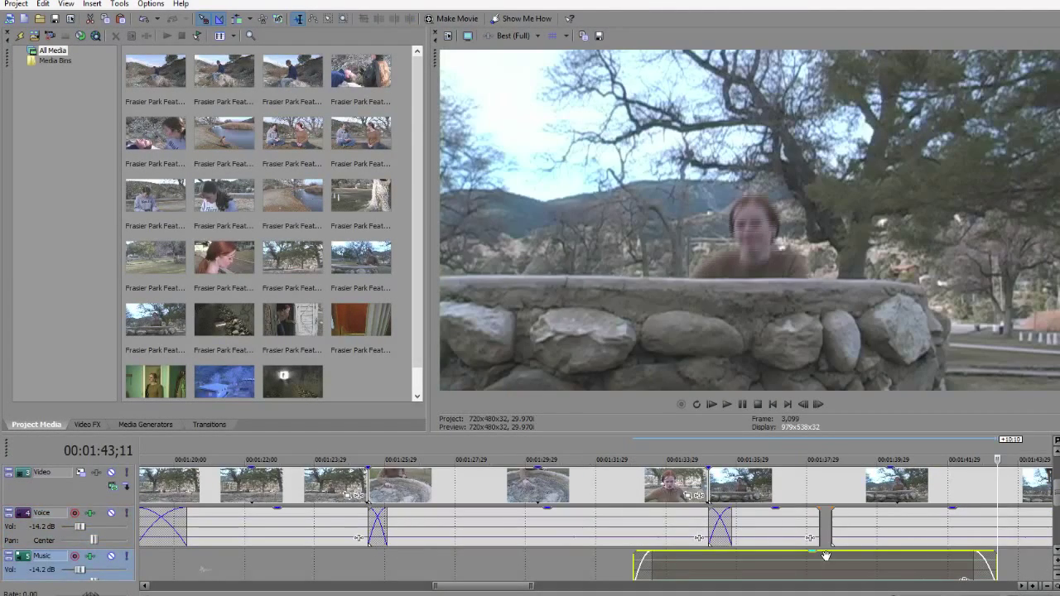
{"action": "left_click", "coordinate": [603, 572]}
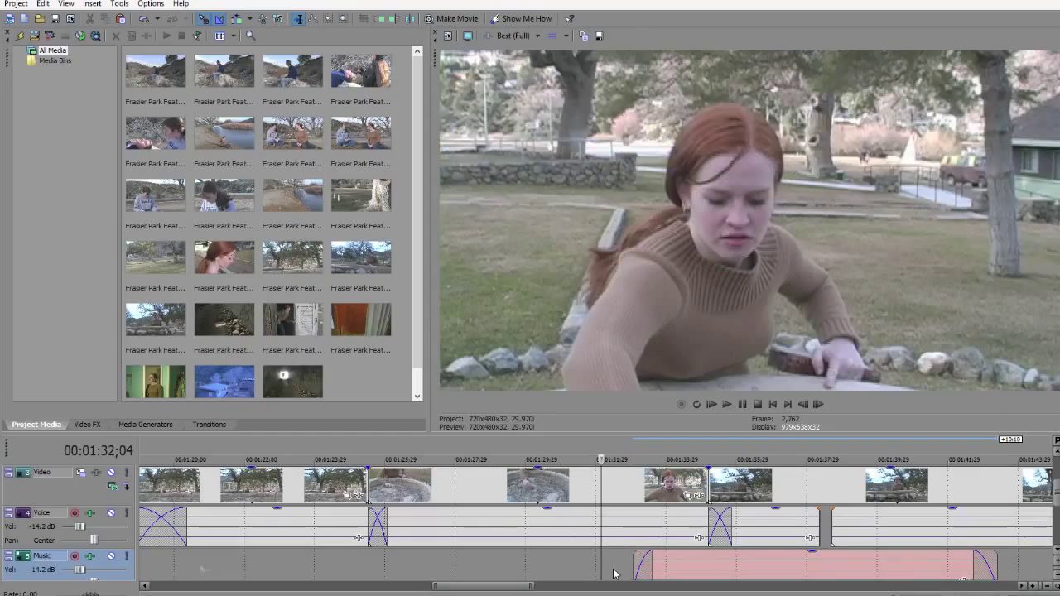
{"action": "key", "text": "space"}
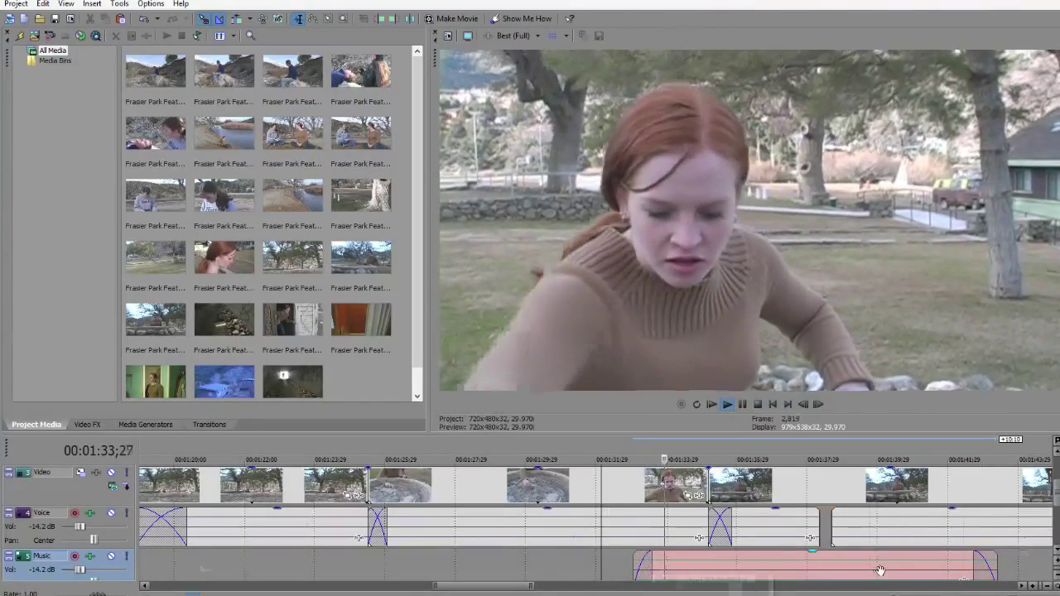
Step: Trim the pasted Music clip's start forward by 2 seconds 29 frames, and listen from the fountain shot across the Voice gap
{"action": "scroll", "coordinate": [539, 572], "scroll_direction": "up", "scroll_amount": 2}
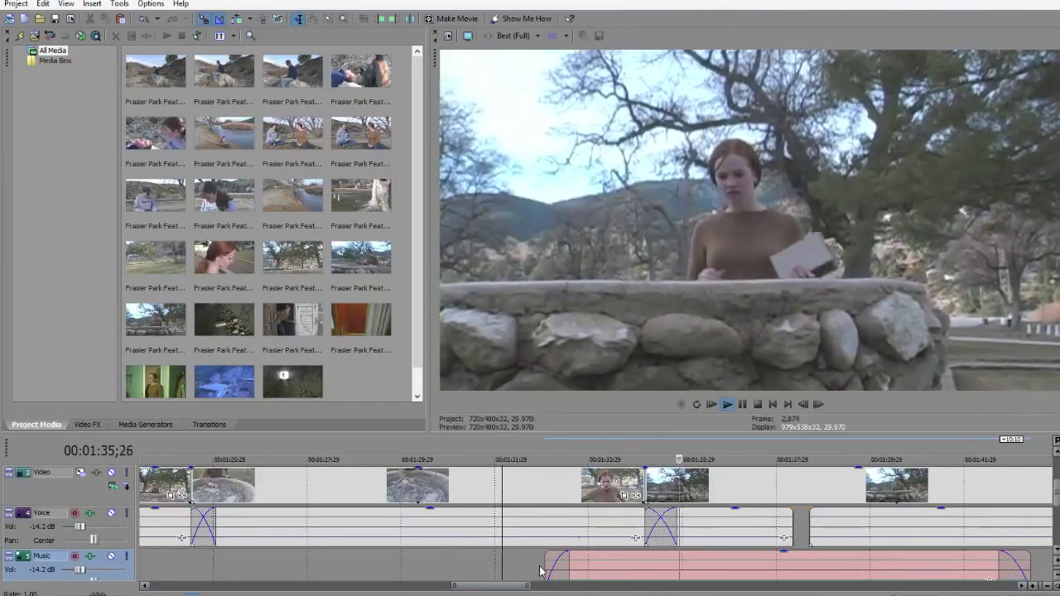
{"action": "left_click_drag", "start_coordinate": [547, 567], "coordinate": [686, 567]}
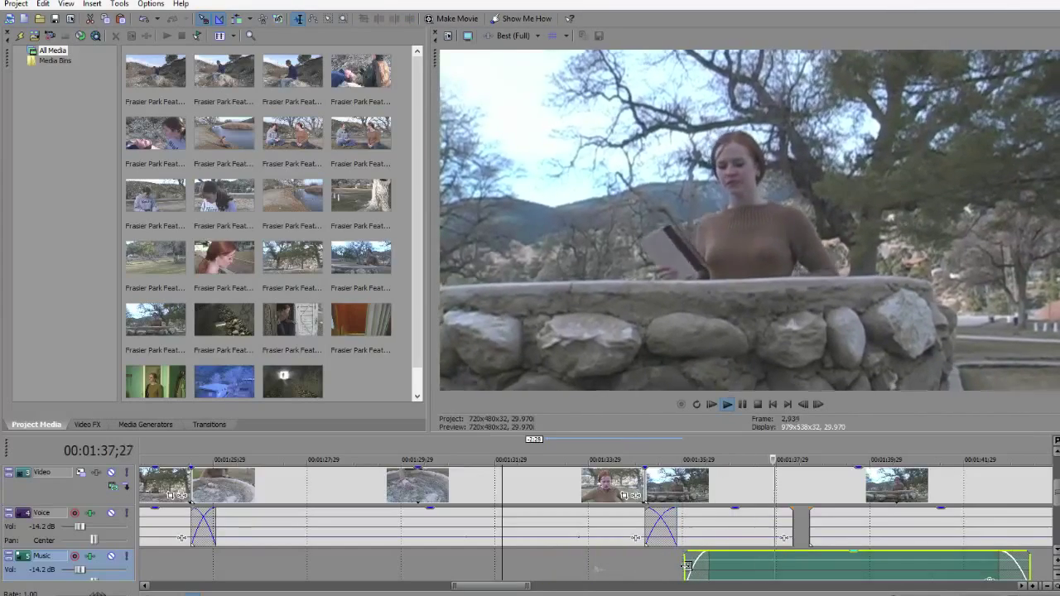
{"action": "scroll", "coordinate": [976, 535], "scroll_direction": "down", "scroll_amount": 2}
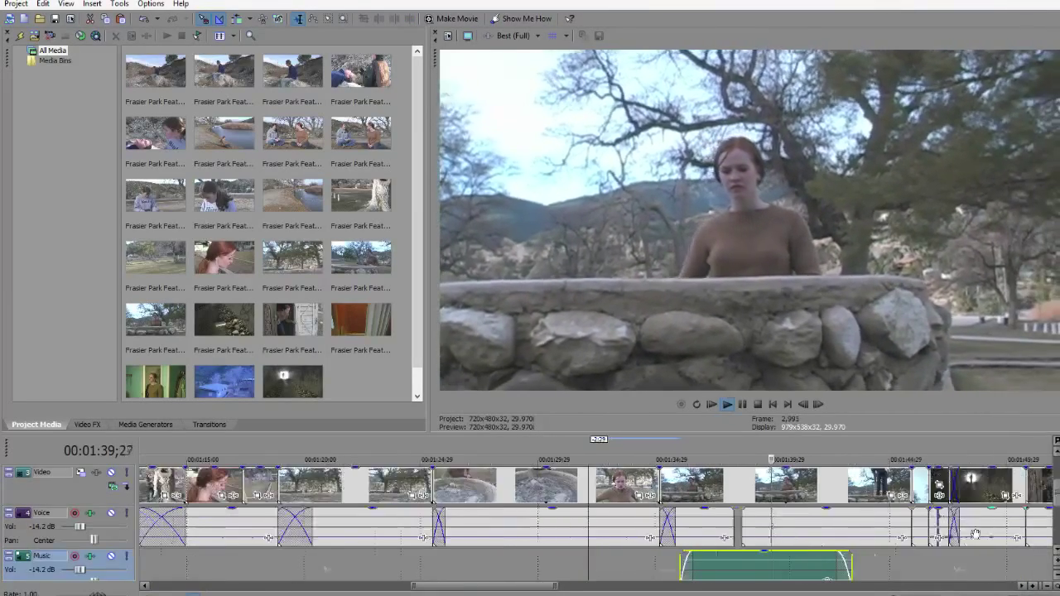
{"action": "left_click", "coordinate": [670, 568]}
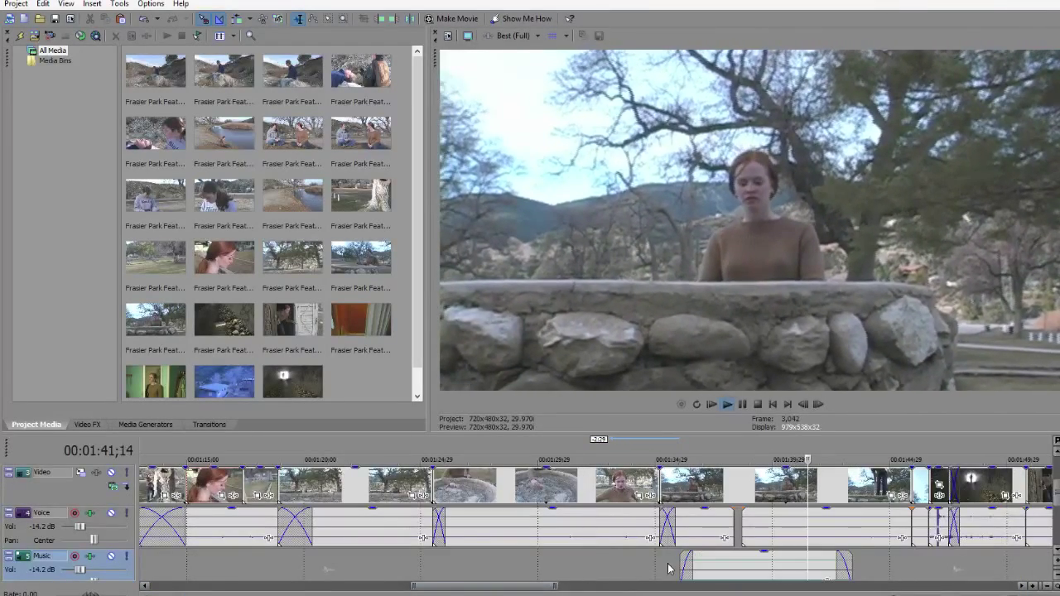
{"action": "left_click", "coordinate": [676, 570]}
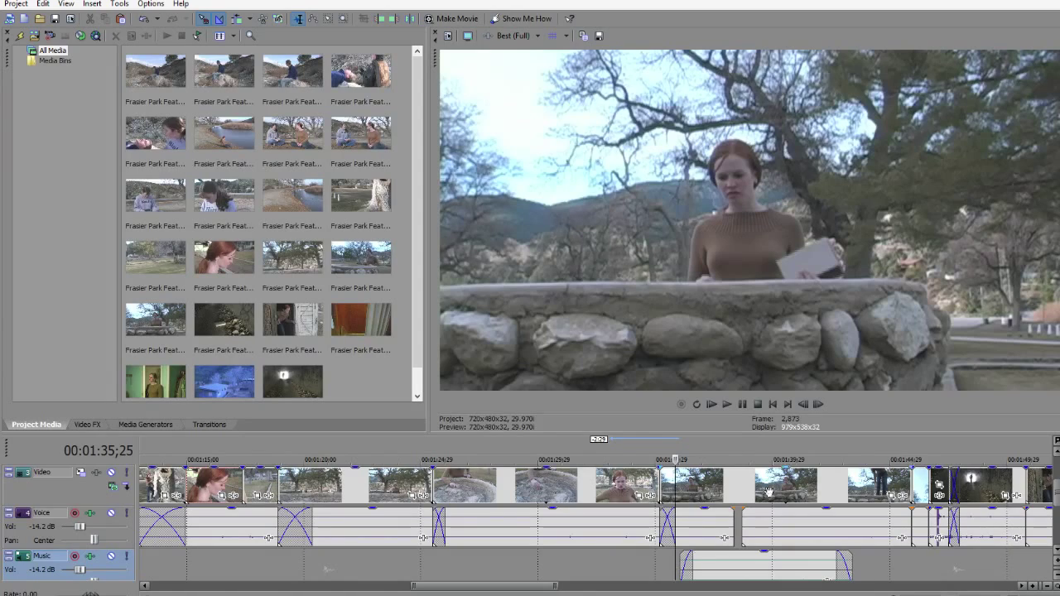
{"action": "left_click", "coordinate": [642, 572]}
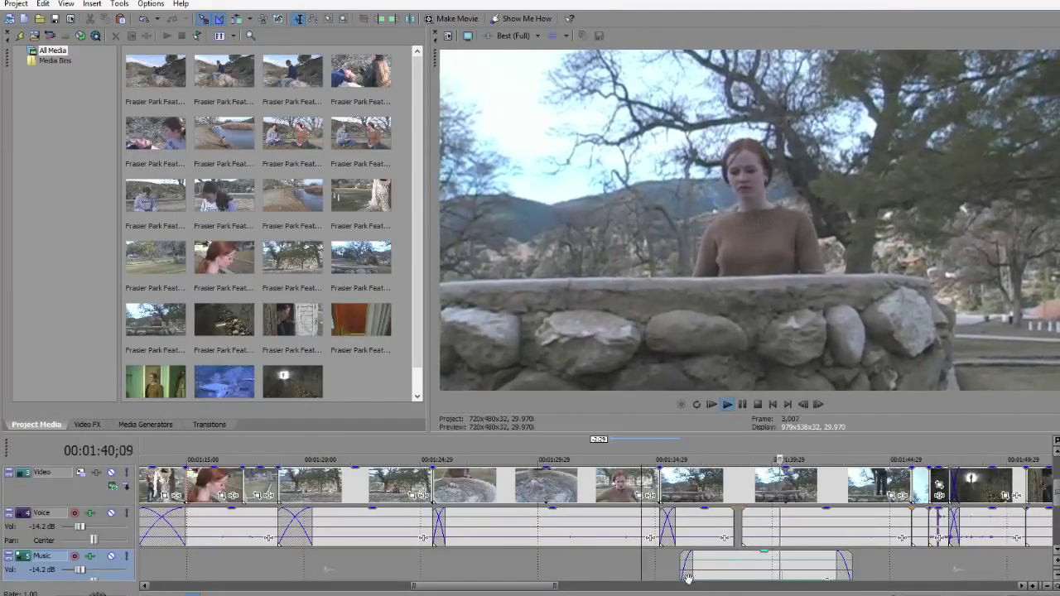
Step: Trim the Music clip's start forward by 3 seconds 8 frames, and play across the Voice gap into the stone wall shot
{"action": "key", "text": "Return"}
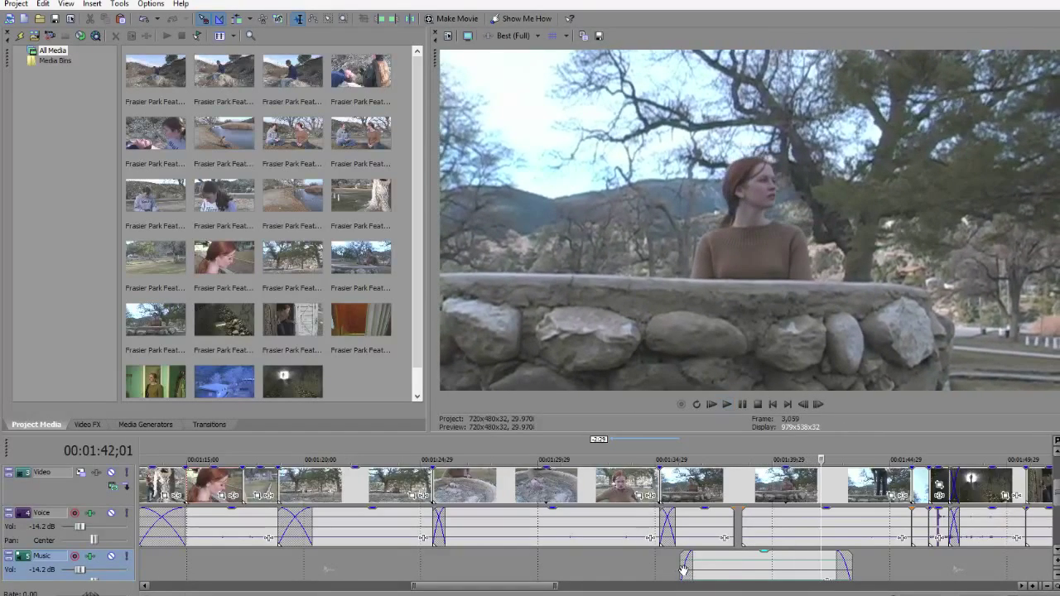
{"action": "left_click_drag", "start_coordinate": [681, 569], "coordinate": [753, 571]}
{"action": "left_click", "coordinate": [746, 572]}
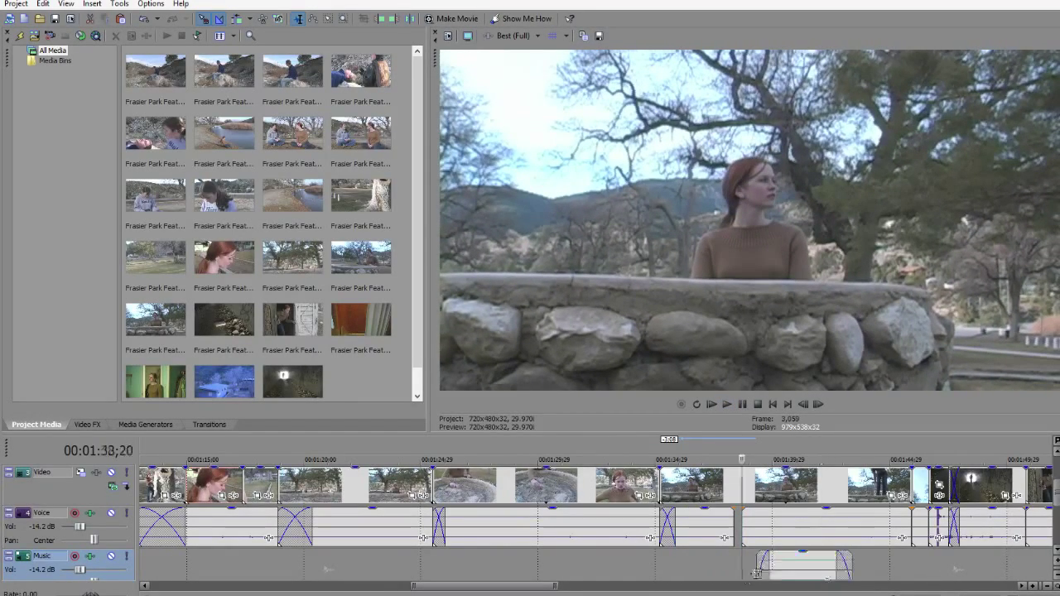
{"action": "key", "text": "space"}
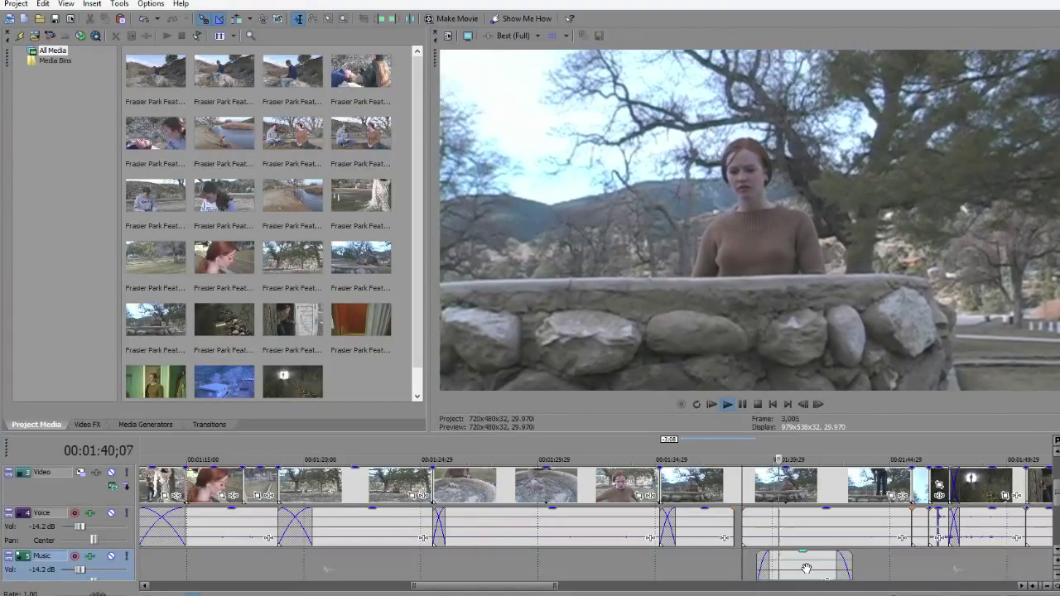
{"action": "key", "text": "space"}
Step: Move the trimmed Music clip 2 seconds 23 frames earlier onto the Voice gap, overlapping both neighbouring clips, and play the join
{"action": "left_click", "coordinate": [806, 568]}
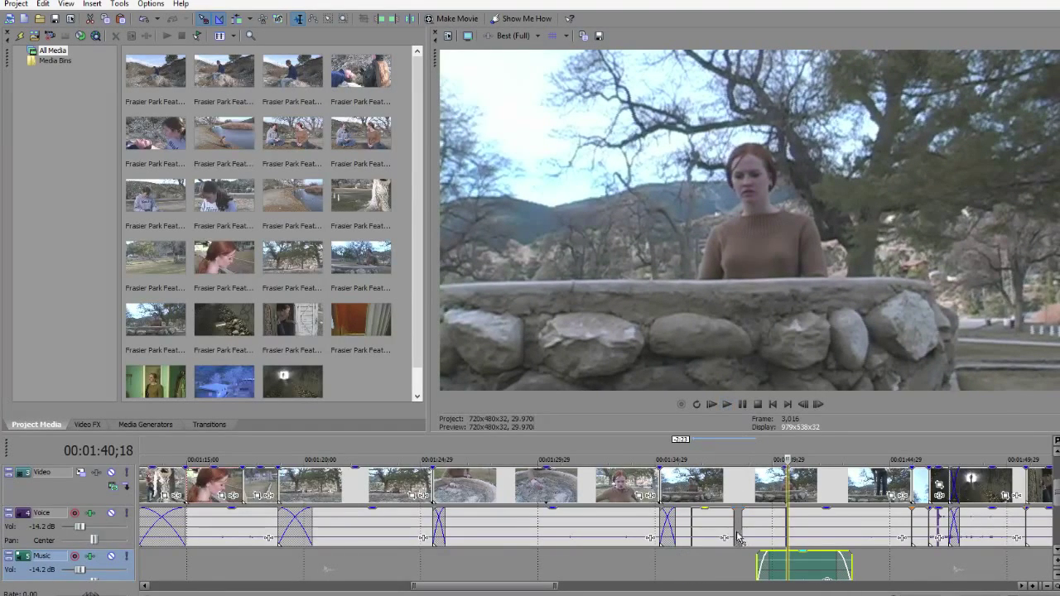
{"action": "mouse_move", "coordinate": [737, 532]}
{"action": "left_mouse_down"}
{"action": "mouse_move", "coordinate": [735, 525]}
{"action": "mouse_move", "coordinate": [743, 532]}
{"action": "left_mouse_up"}
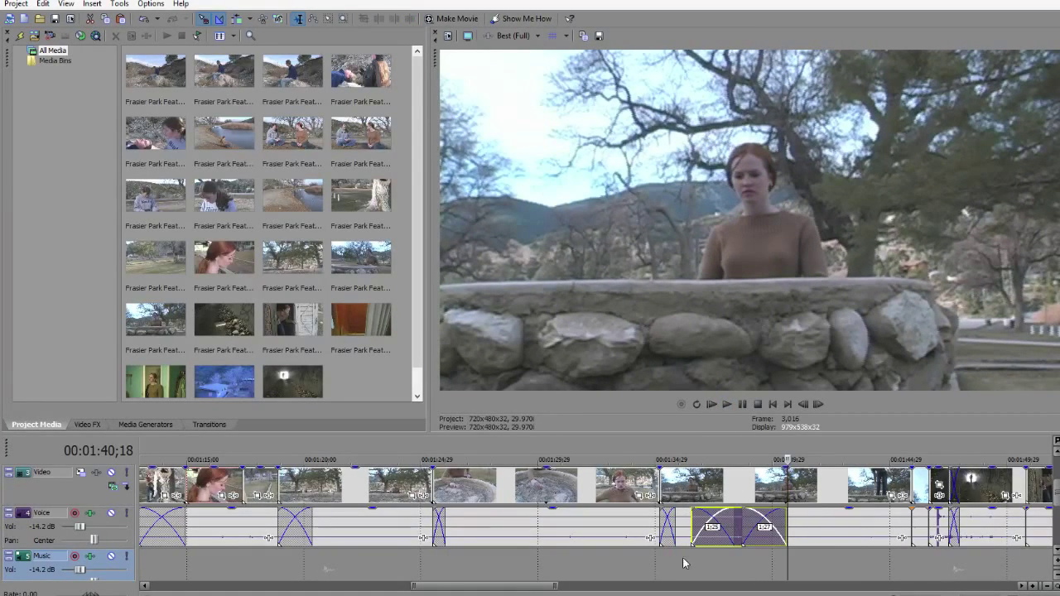
{"action": "left_click", "coordinate": [632, 566]}
{"action": "key", "text": "space"}
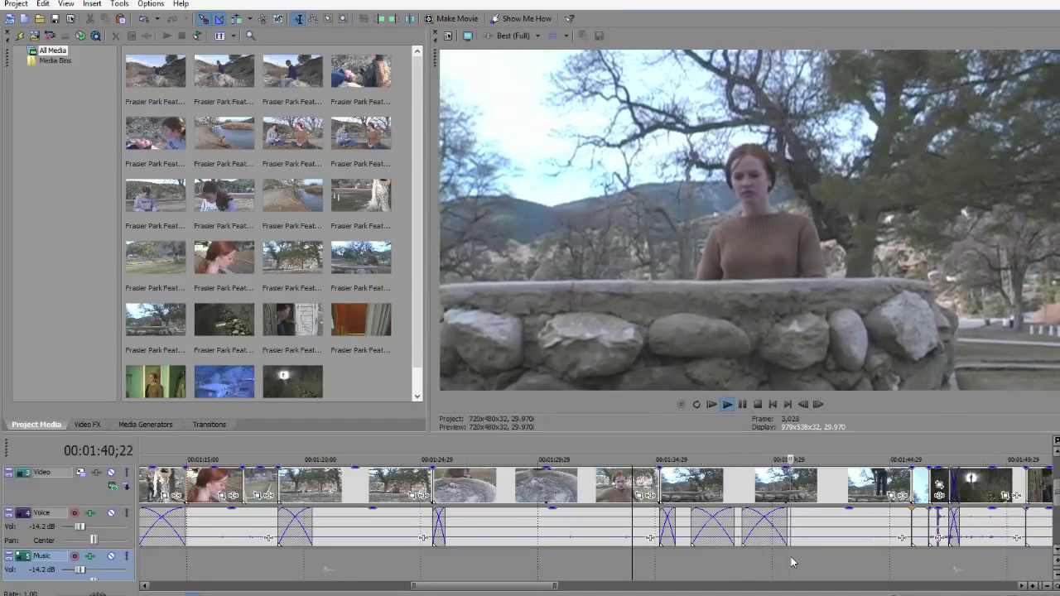
Step: Return the filler clip to the Music track, ending where the Voice gap starts, and trim its start forward by 2 seconds 7 frames
{"action": "key", "text": "Return"}
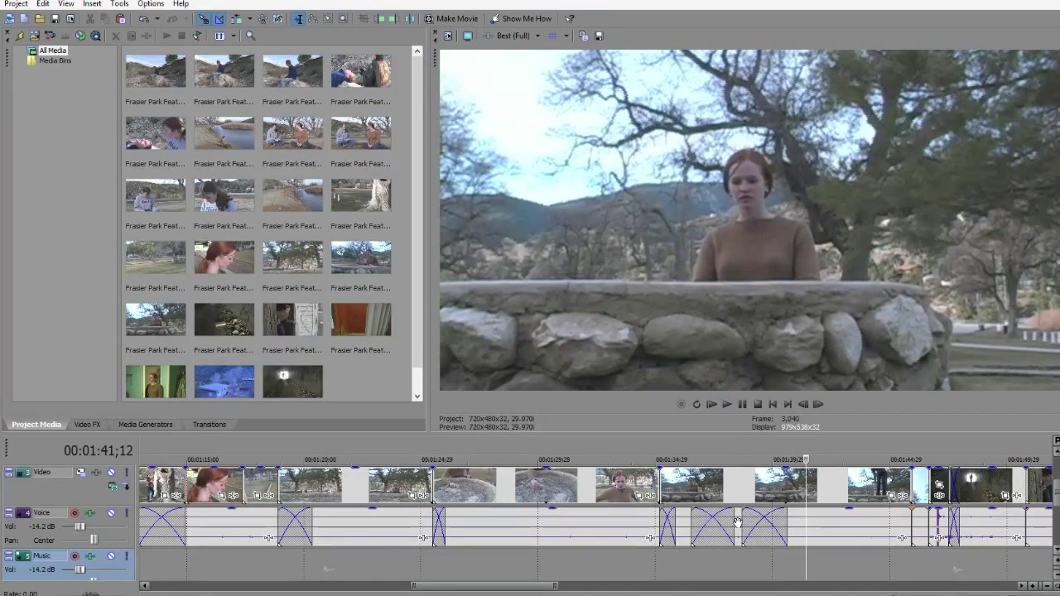
{"action": "left_click_drag", "start_coordinate": [737, 522], "coordinate": [735, 574]}
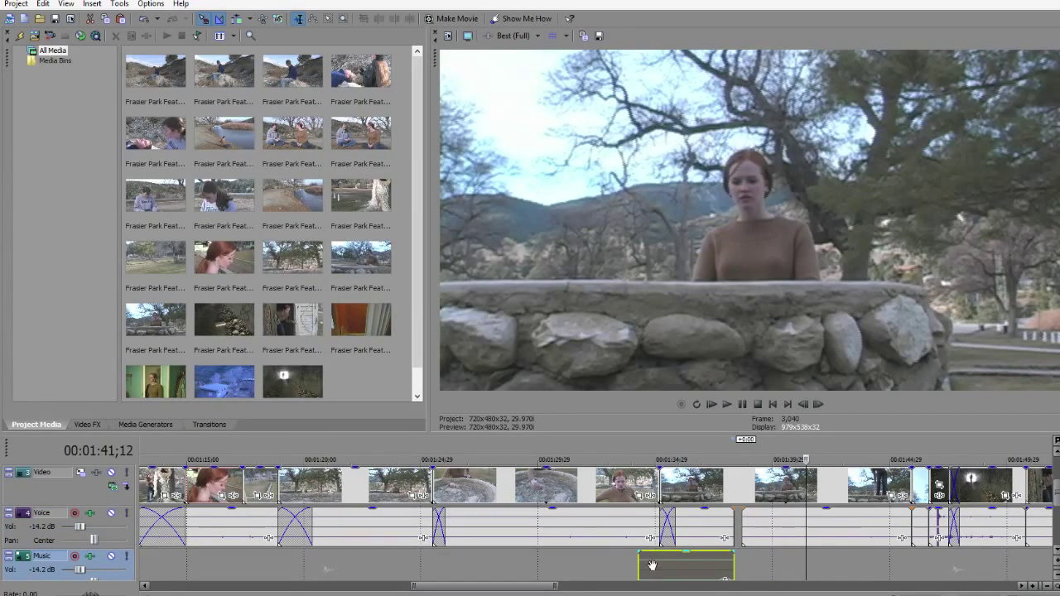
{"action": "left_click_drag", "start_coordinate": [637, 562], "coordinate": [690, 563]}
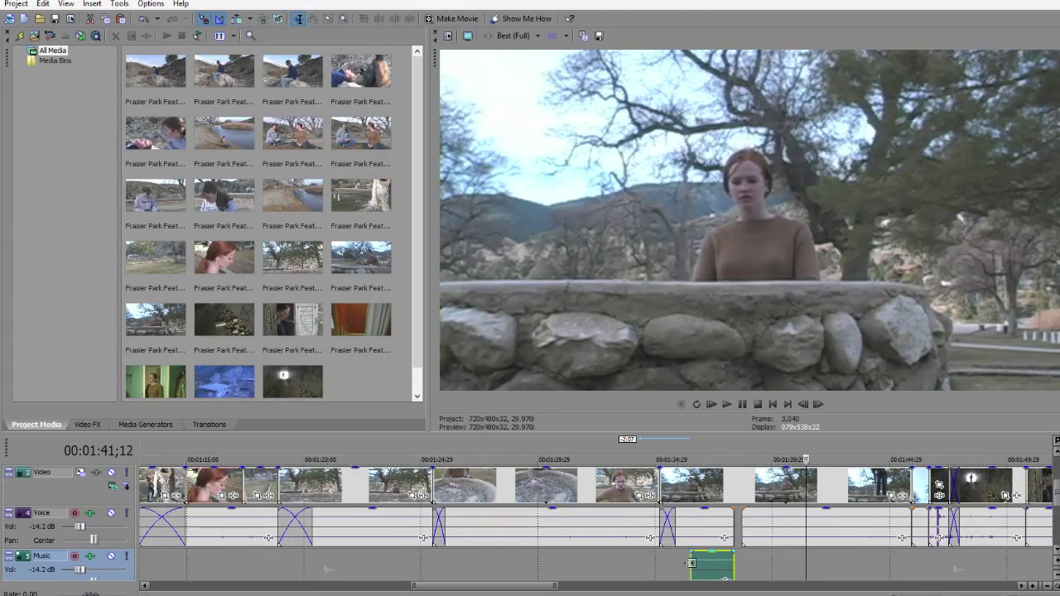
Step: Place the shortened filler clip over the Voice gap with crossfades of 1 second and 16 frames, and play it from the fountain shot
{"action": "key", "text": "ctrl+z"}
{"action": "key", "text": "ctrl+z"}
{"action": "key", "text": "ctrl+z"}
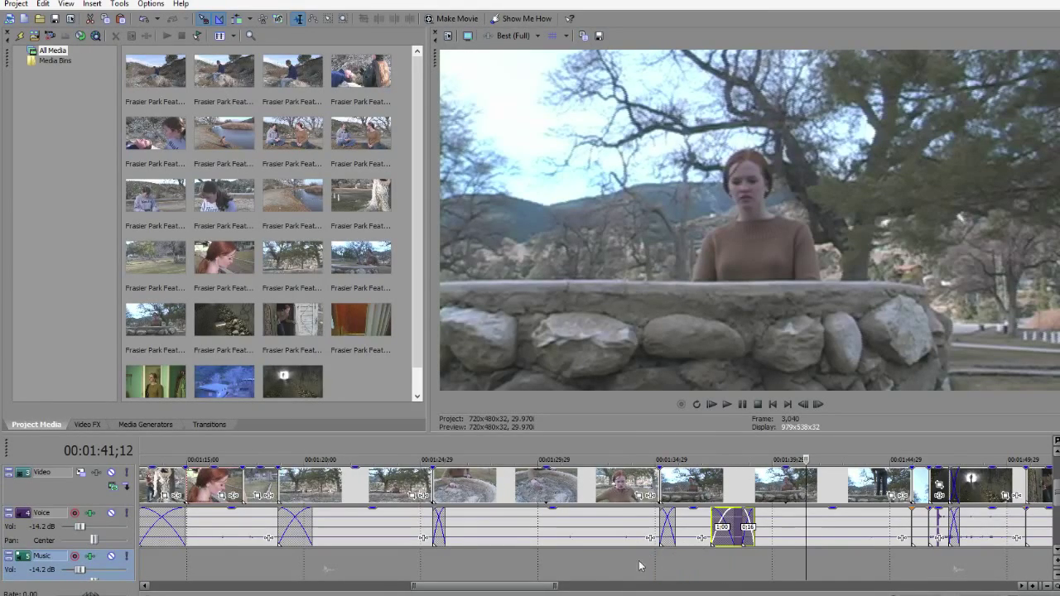
{"action": "left_click", "coordinate": [627, 569]}
{"action": "key", "text": "space"}
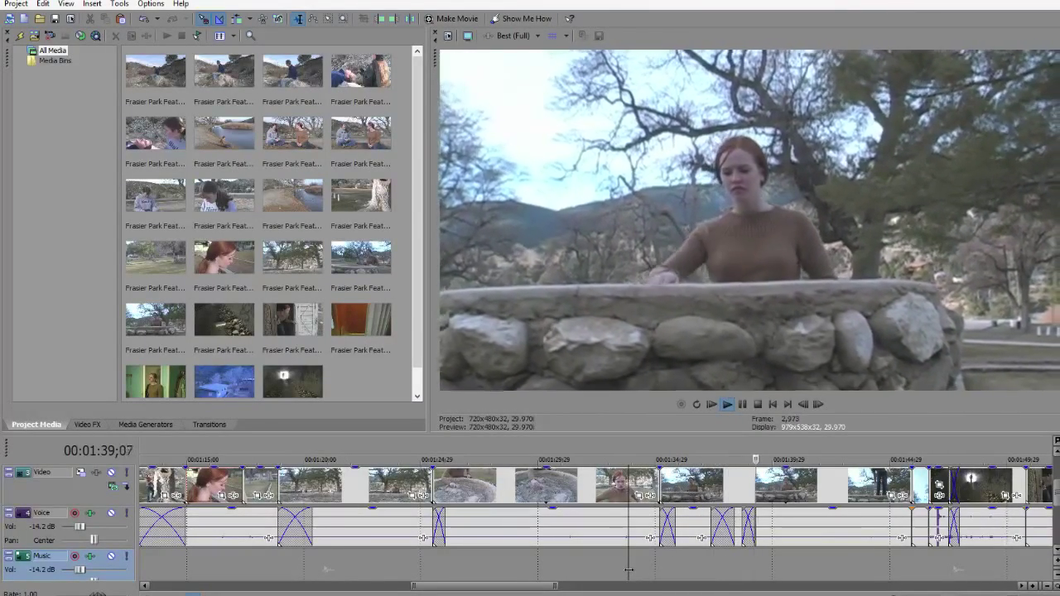
Step: Undo the filler clip's last move and trim, and remove it from the Music track
{"action": "key", "text": "ctrl+z"}
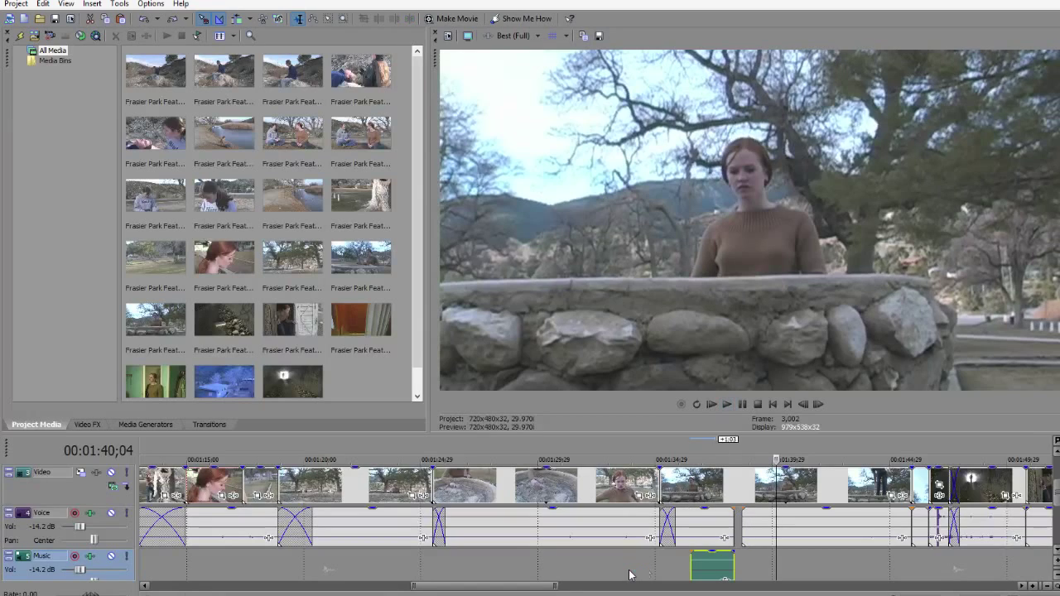
{"action": "key", "text": "ctrl+z"}
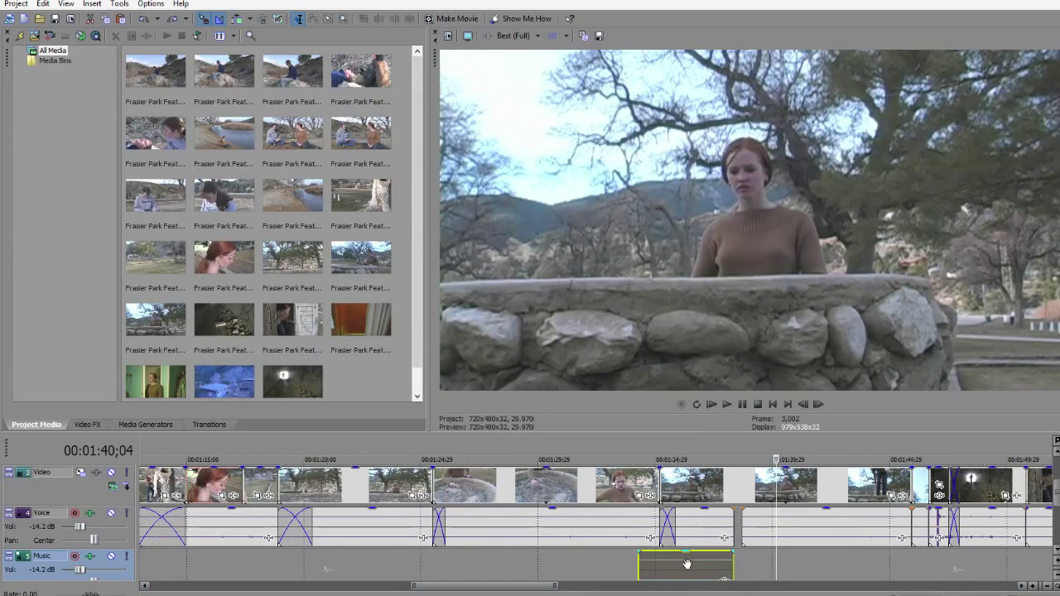
{"action": "left_click_drag", "start_coordinate": [687, 565], "coordinate": [355, 543]}
Step: Copy the stone wall Voice clip before the gap, paste it onto the Music track, and trim its start forward by 1 second 4 frames
{"action": "left_click", "coordinate": [703, 518]}
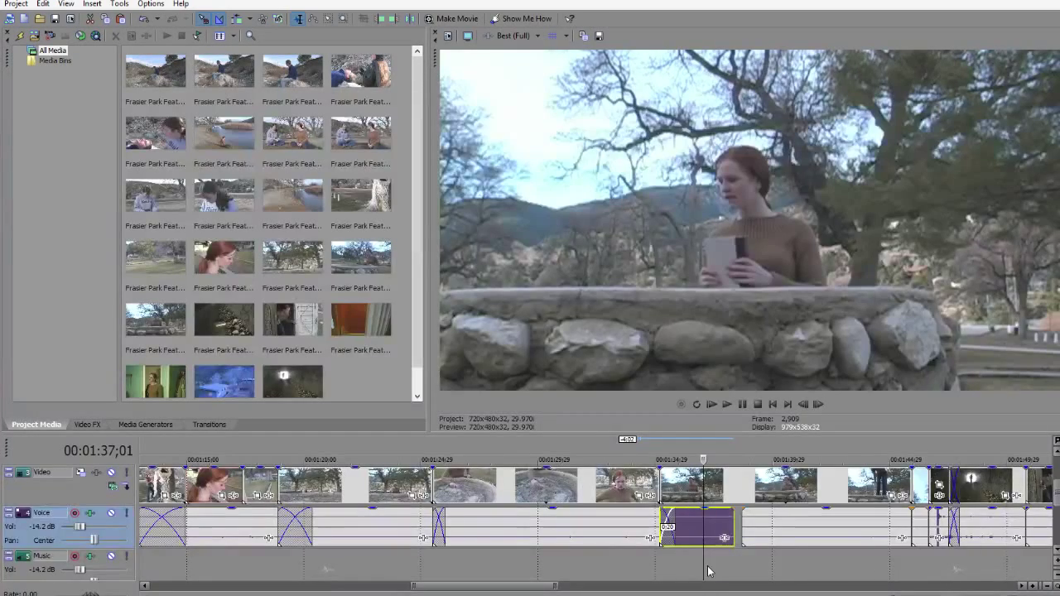
{"action": "left_click", "coordinate": [708, 572]}
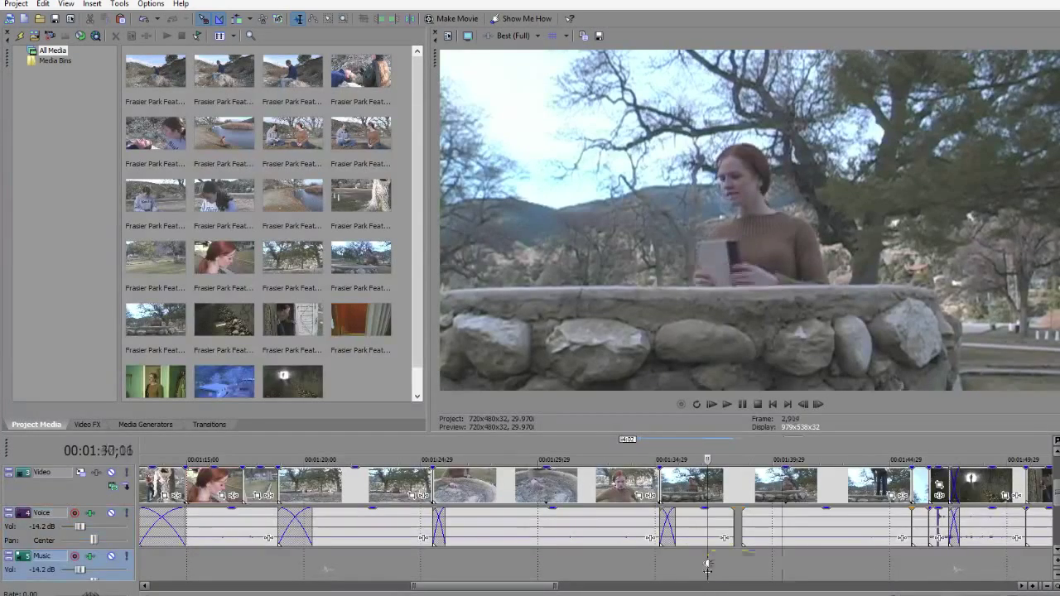
{"action": "key", "text": "ctrl+v"}
{"action": "left_click_drag", "start_coordinate": [716, 564], "coordinate": [737, 566]}
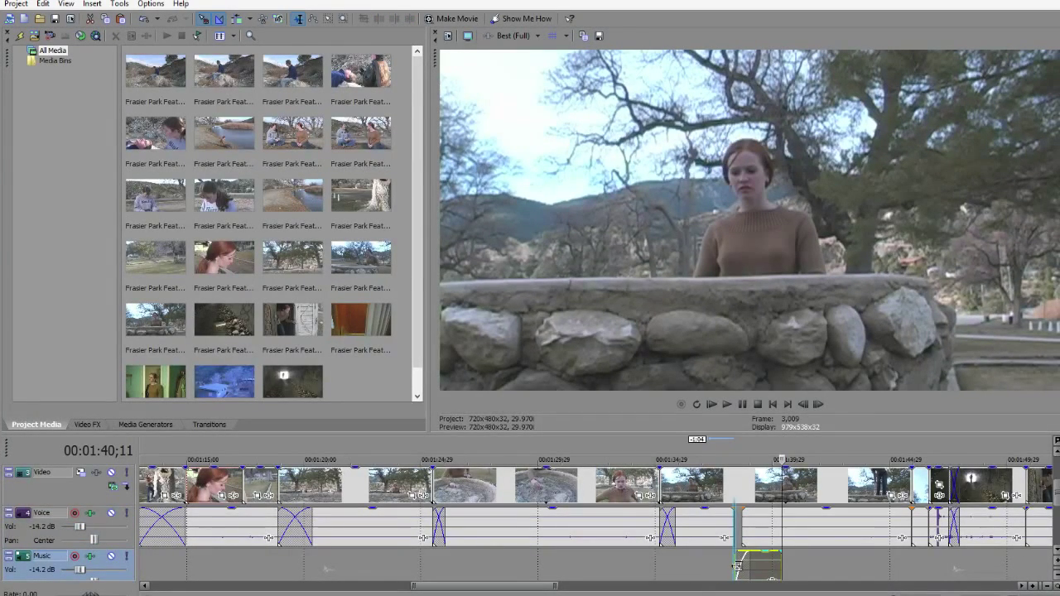
Step: Move the trimmed copy onto the Voice gap with crossfades of 1 second and 20 frames, and play from the fountain close-up at 1:31;02
{"action": "left_click_drag", "start_coordinate": [752, 530], "coordinate": [728, 531]}
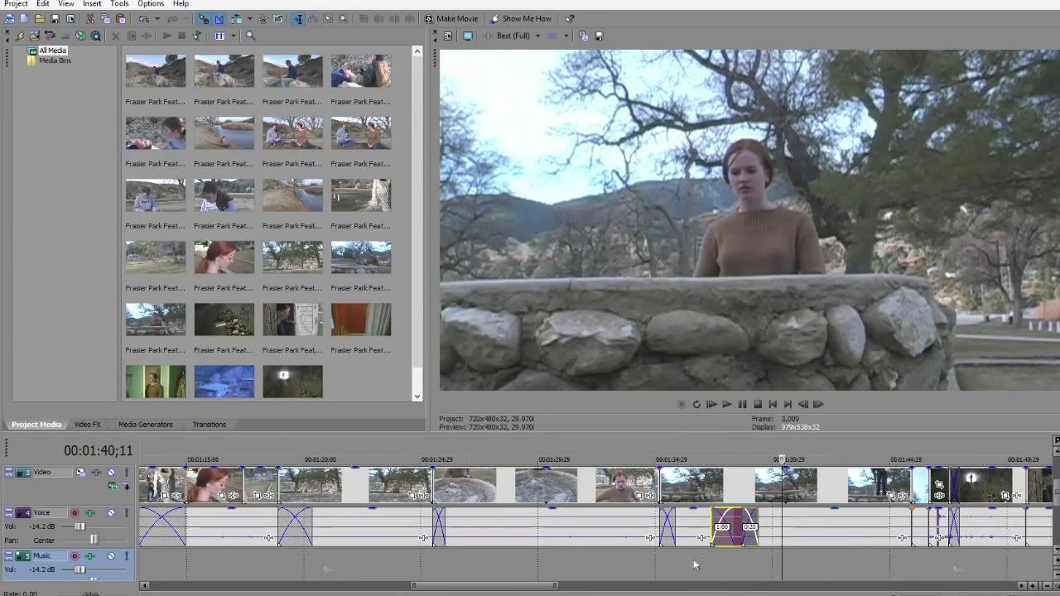
{"action": "left_click", "coordinate": [662, 576]}
{"action": "left_click", "coordinate": [630, 568]}
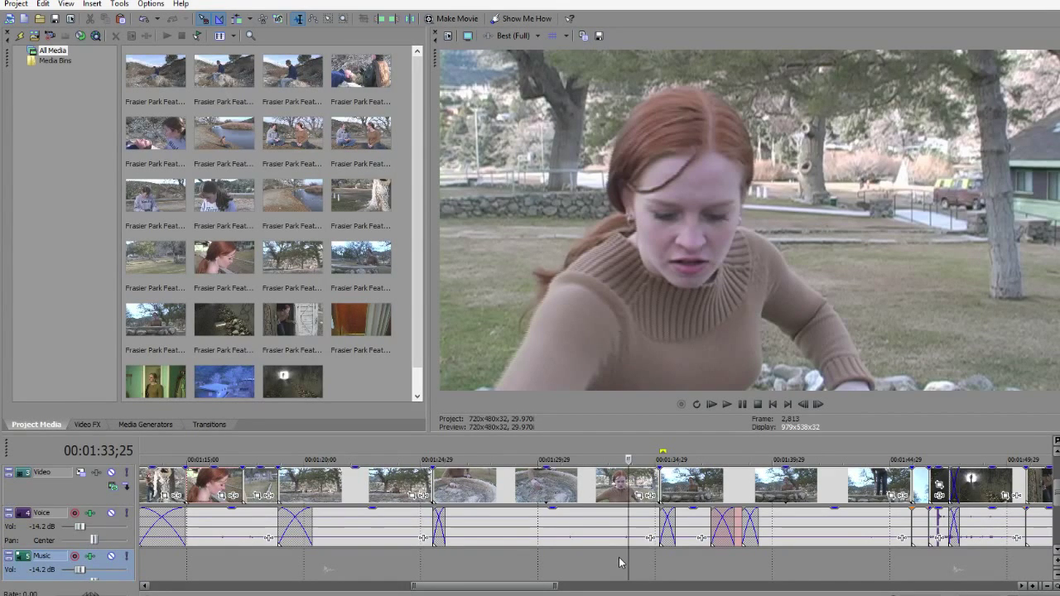
{"action": "left_click", "coordinate": [564, 564]}
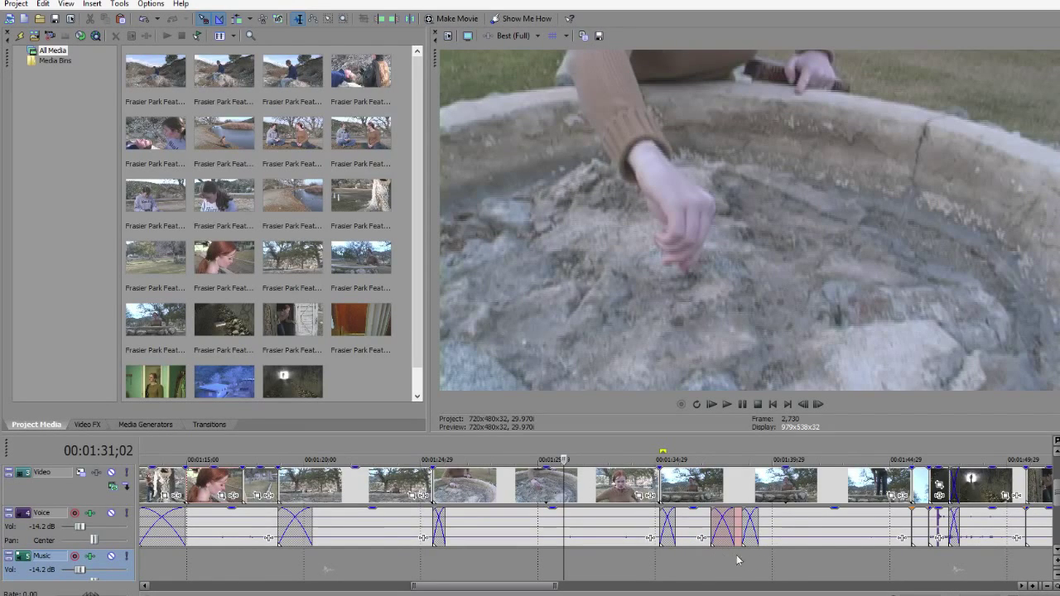
{"action": "key", "text": "space"}
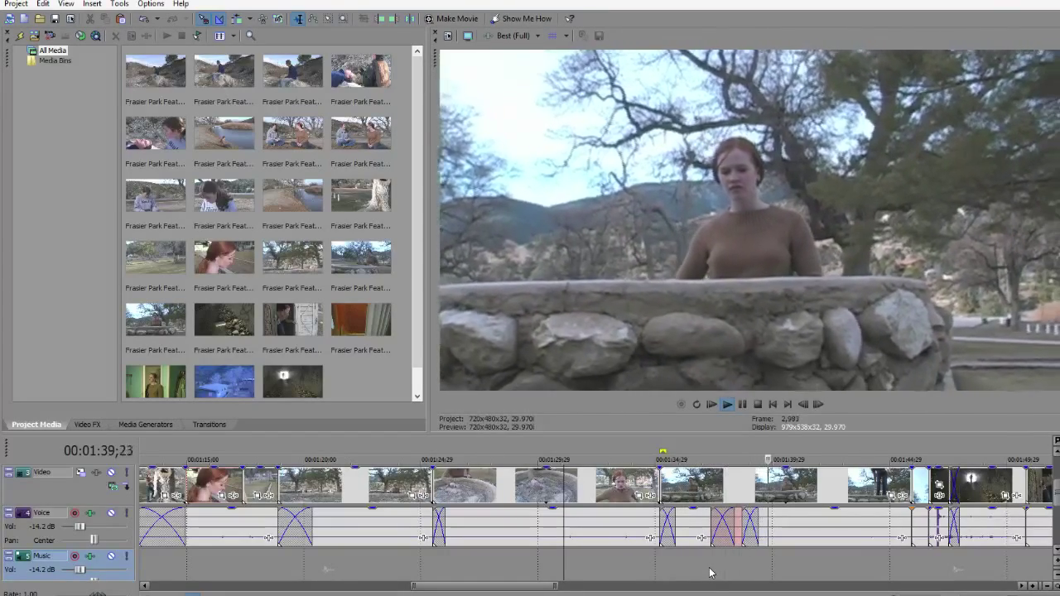
Step: Listen through the tunnel shot, extend the white door Voice clip's start back by 11 frames for a crossfade, and replay the cut
{"action": "left_click_drag", "start_coordinate": [527, 586], "coordinate": [583, 590]}
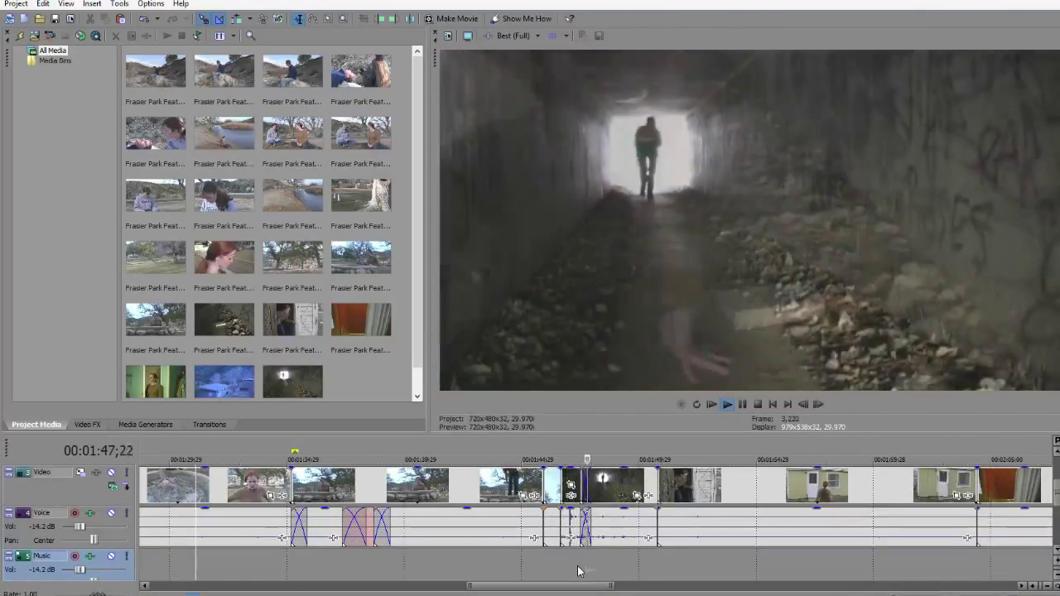
{"action": "scroll", "coordinate": [577, 570], "scroll_direction": "up", "scroll_amount": 2}
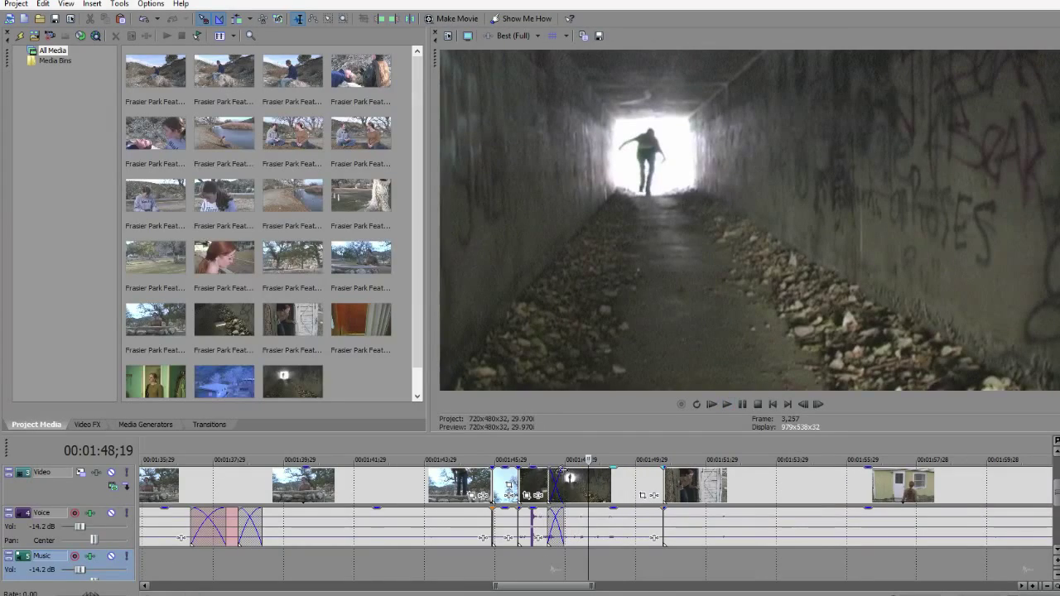
{"action": "left_click", "coordinate": [473, 554]}
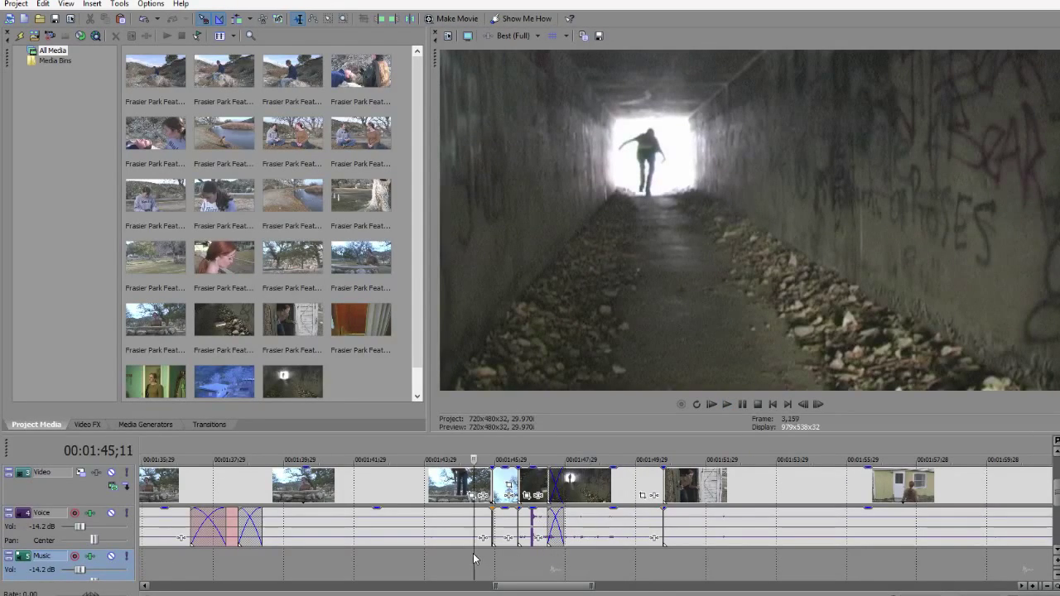
{"action": "key", "text": "space"}
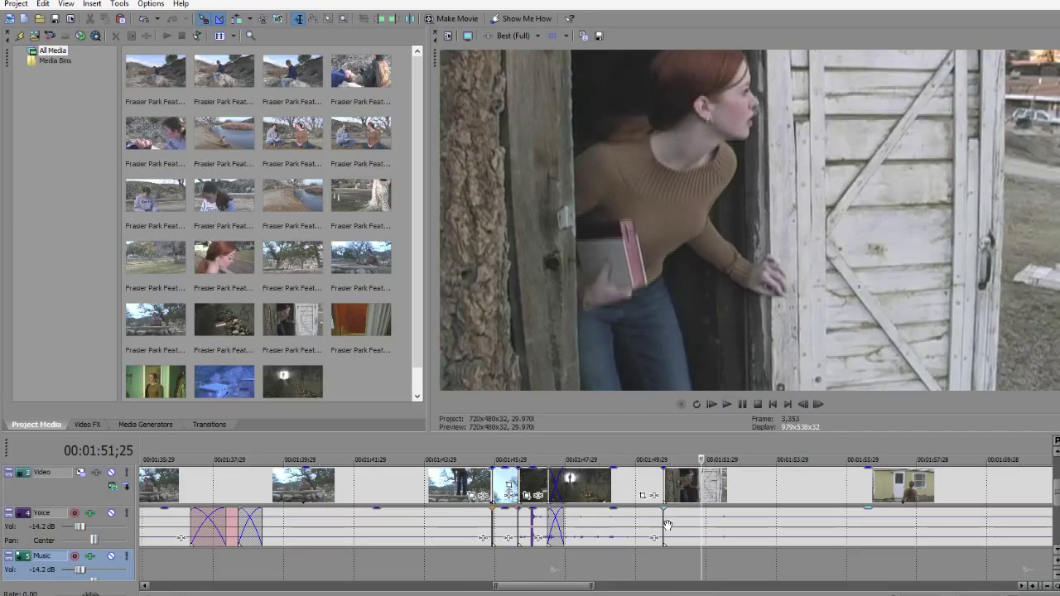
{"action": "left_click_drag", "start_coordinate": [668, 525], "coordinate": [655, 527]}
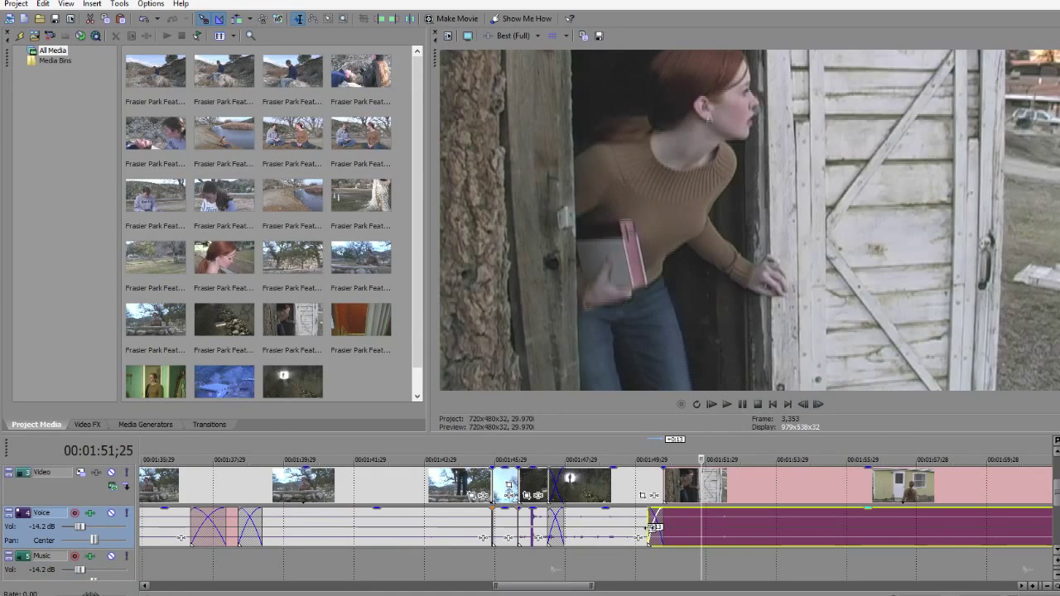
{"action": "left_click", "coordinate": [634, 558]}
{"action": "key", "text": "space"}
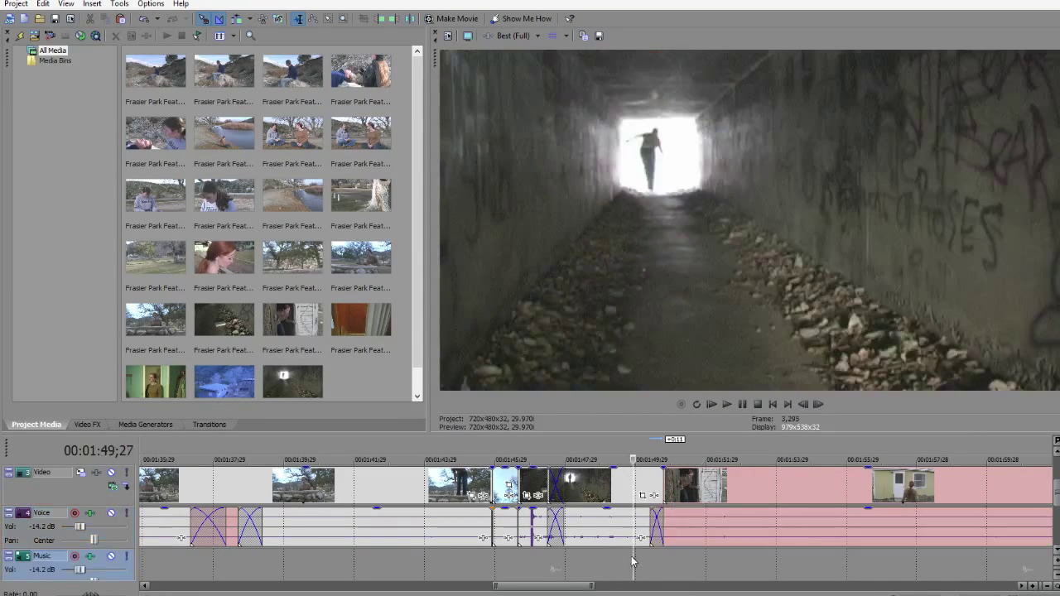
Step: Listen through the yellow house shot, extend the interior Voice clip's start back by 12 frames for a crossfade, and replay the cut
{"action": "scroll", "coordinate": [632, 556], "scroll_direction": "down", "scroll_amount": 3}
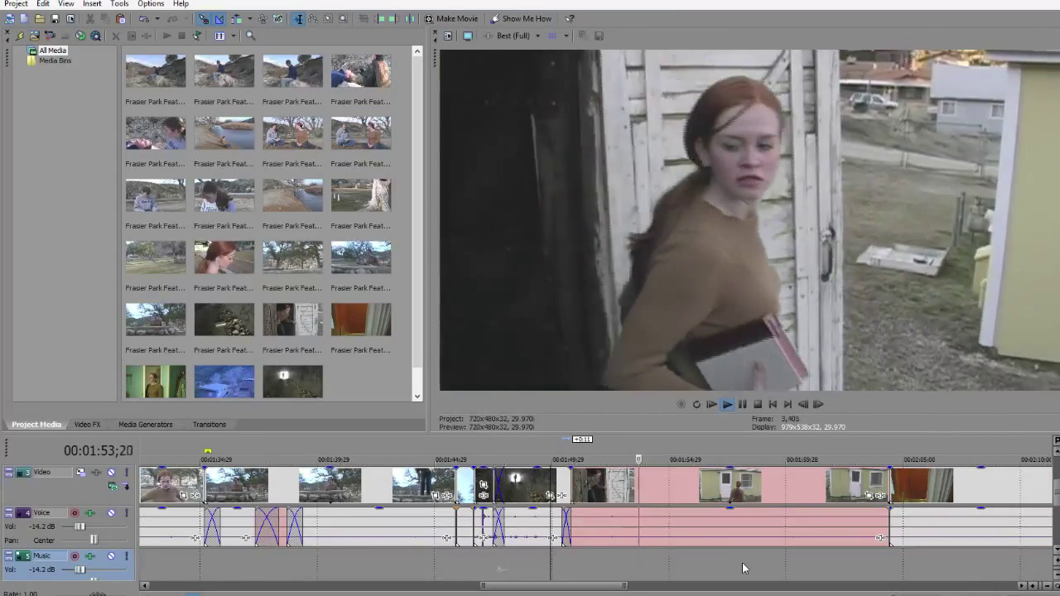
{"action": "scroll", "coordinate": [743, 568], "scroll_direction": "down", "scroll_amount": 1}
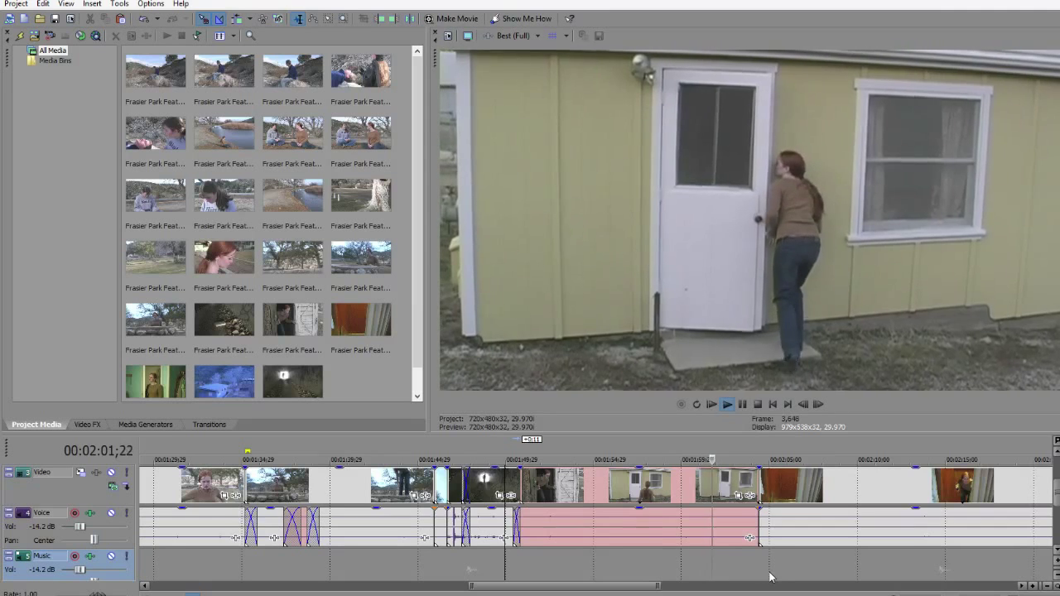
{"action": "scroll", "coordinate": [767, 575], "scroll_direction": "up", "scroll_amount": 2}
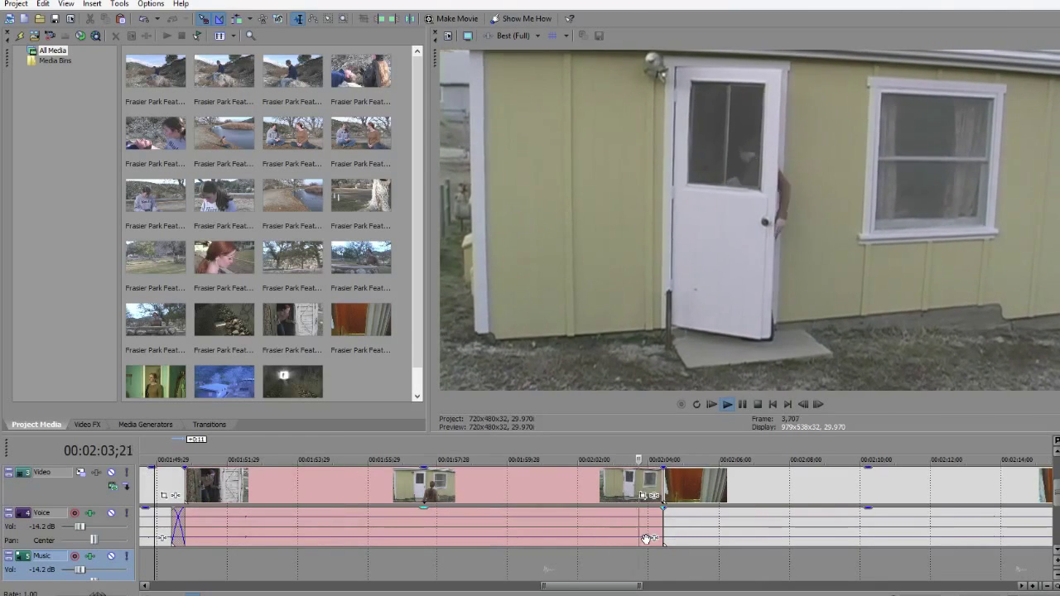
{"action": "key", "text": "Return"}
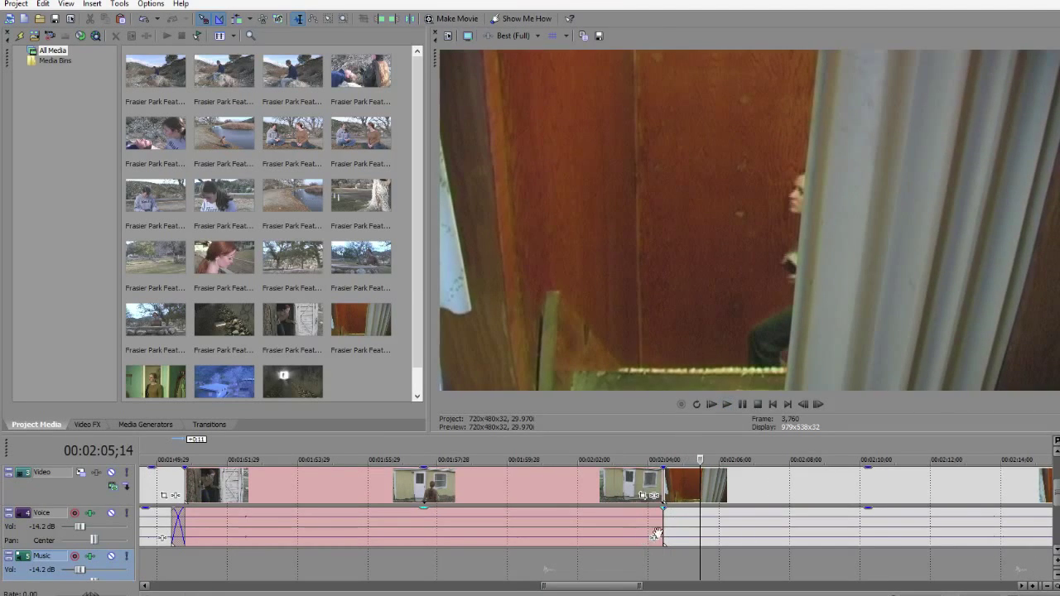
{"action": "left_click", "coordinate": [658, 527]}
{"action": "left_click_drag", "start_coordinate": [658, 527], "coordinate": [654, 527]}
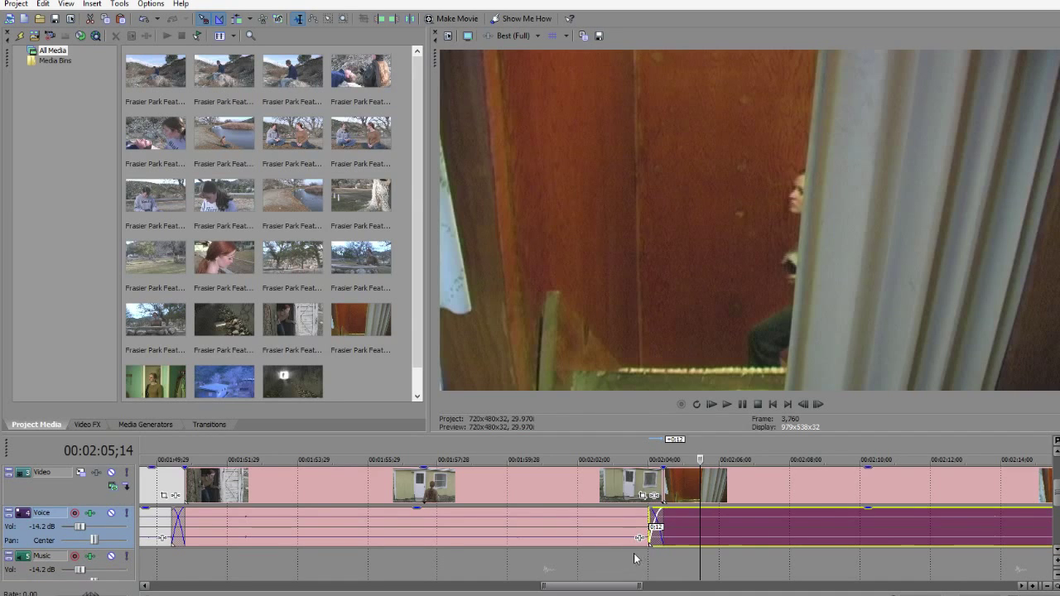
{"action": "left_click", "coordinate": [627, 569]}
{"action": "key", "text": "space"}
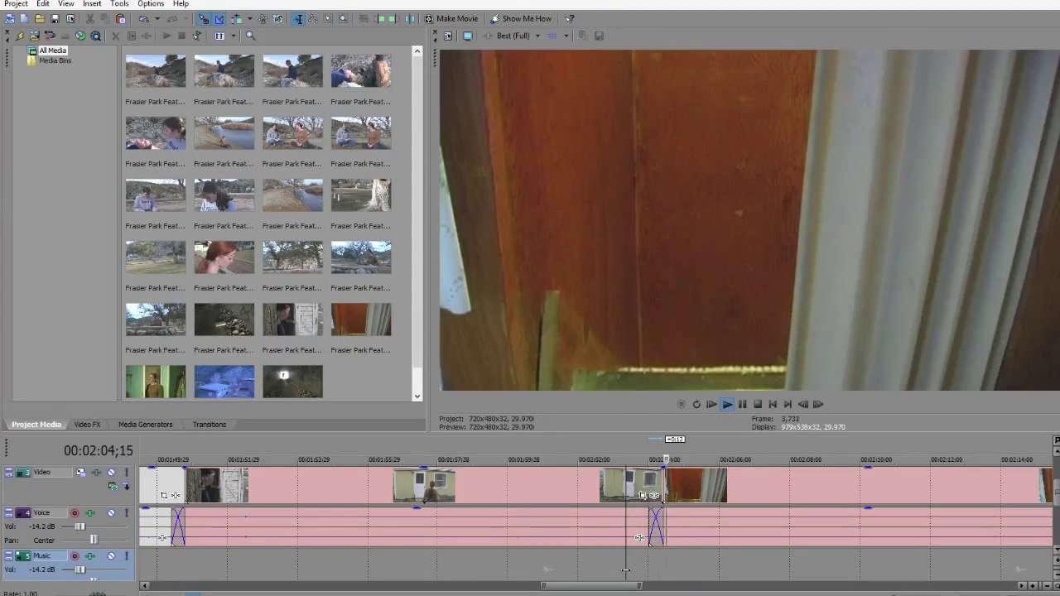
Step: Listen through the red door interior shots, extend that Voice clip's end 14 frames over the green room clip for a crossfade, and replay the cut
{"action": "scroll", "coordinate": [640, 566], "scroll_direction": "down", "scroll_amount": 3}
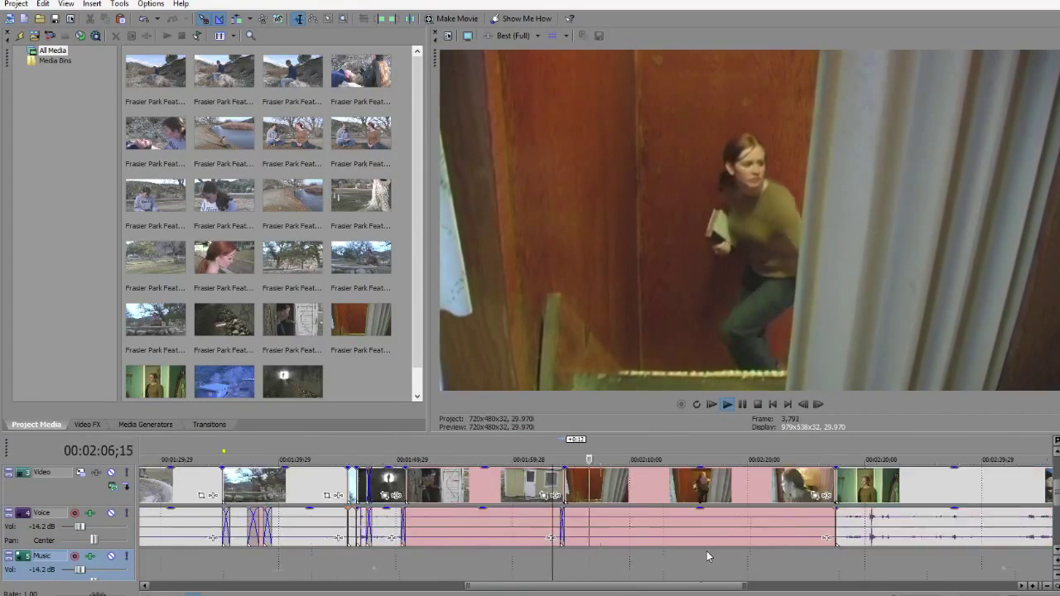
{"action": "scroll", "coordinate": [579, 571], "scroll_direction": "right", "scroll_amount": 5}
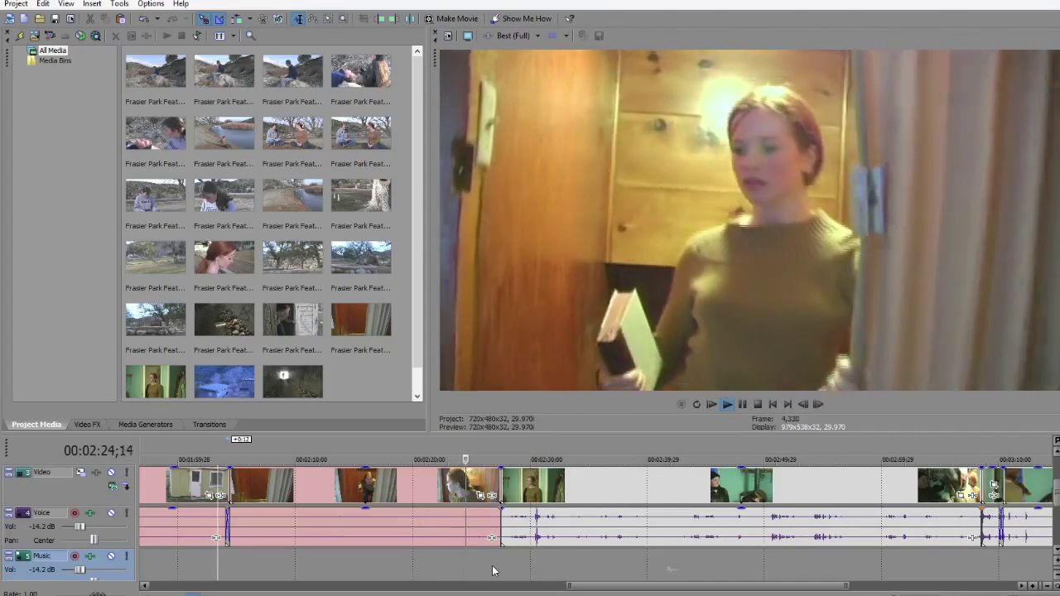
{"action": "scroll", "coordinate": [492, 570], "scroll_direction": "left", "scroll_amount": 5}
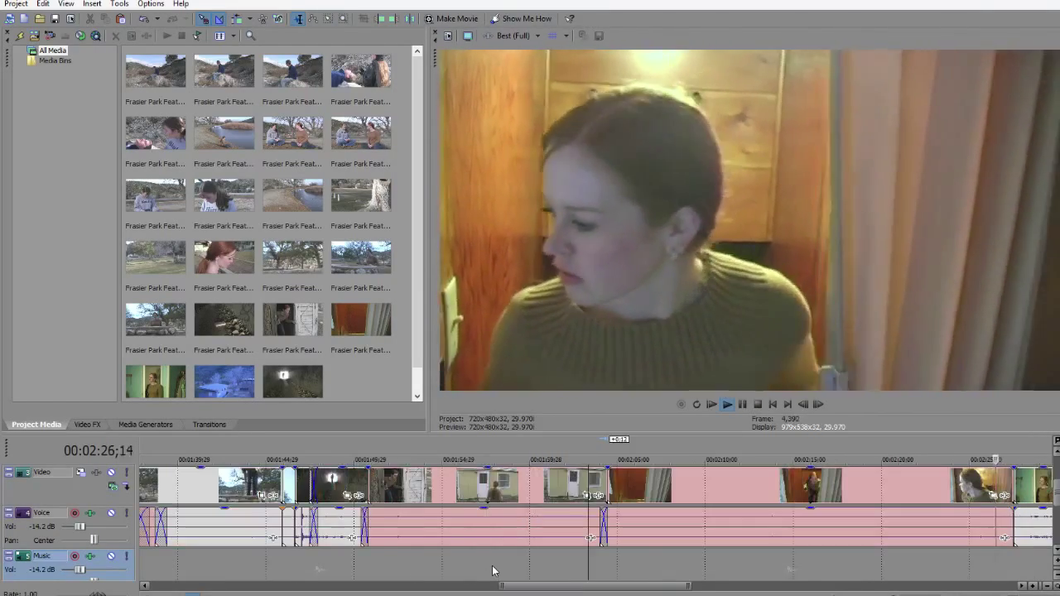
{"action": "scroll", "coordinate": [880, 570], "scroll_direction": "up", "scroll_amount": 3}
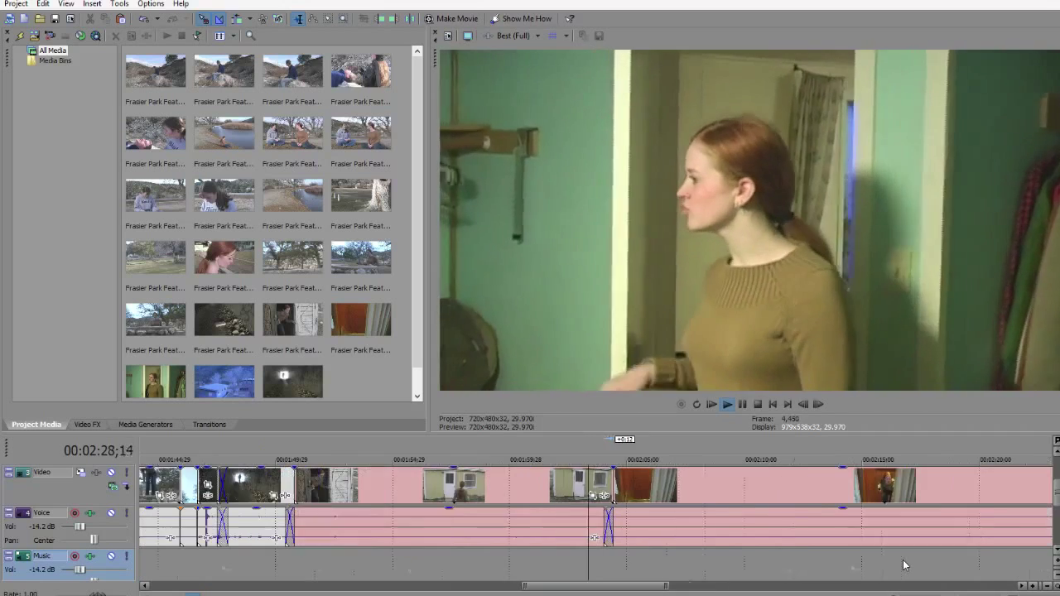
{"action": "scroll", "coordinate": [808, 567], "scroll_direction": "up", "scroll_amount": 3}
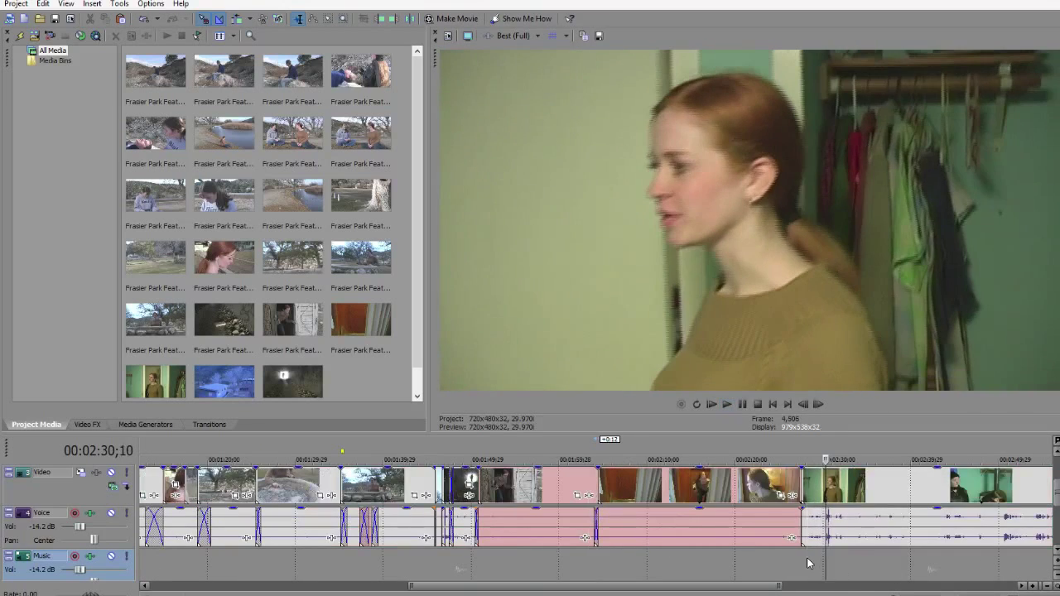
{"action": "scroll", "coordinate": [808, 566], "scroll_direction": "right", "scroll_amount": 4}
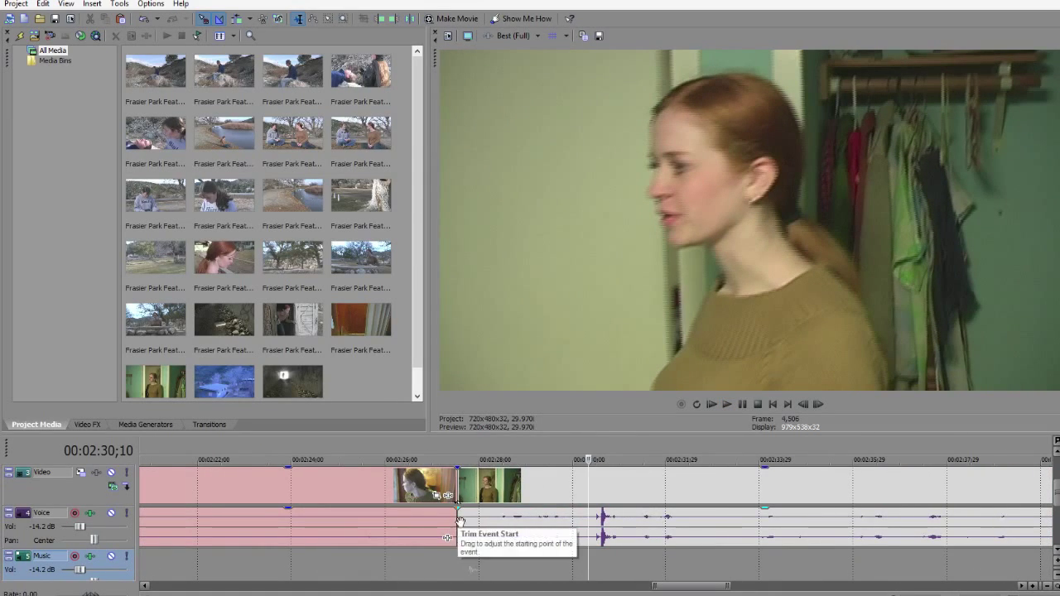
{"action": "left_click_drag", "start_coordinate": [454, 518], "coordinate": [478, 519]}
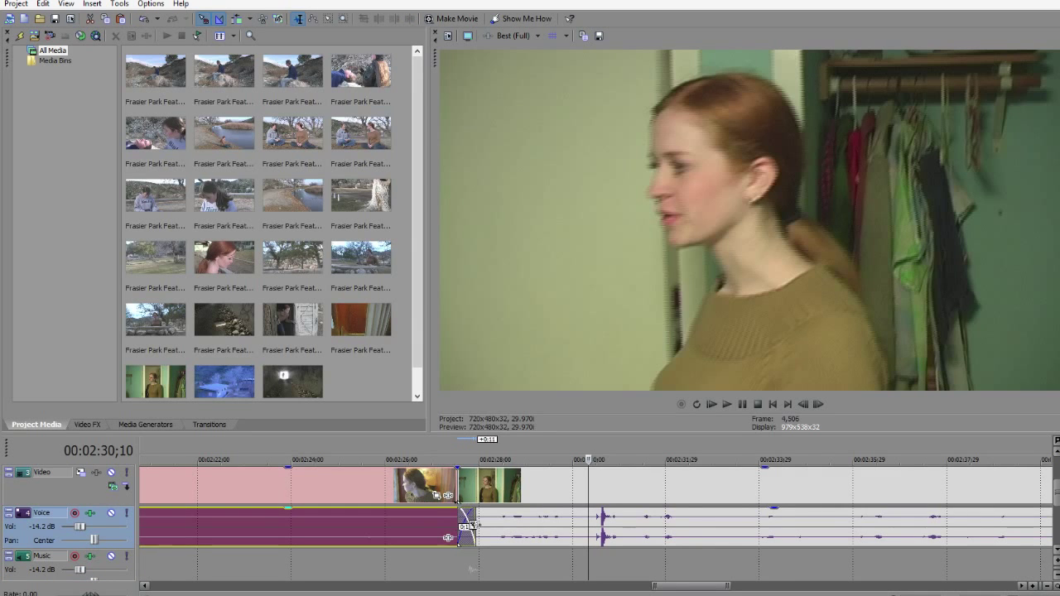
{"action": "left_click", "coordinate": [376, 568]}
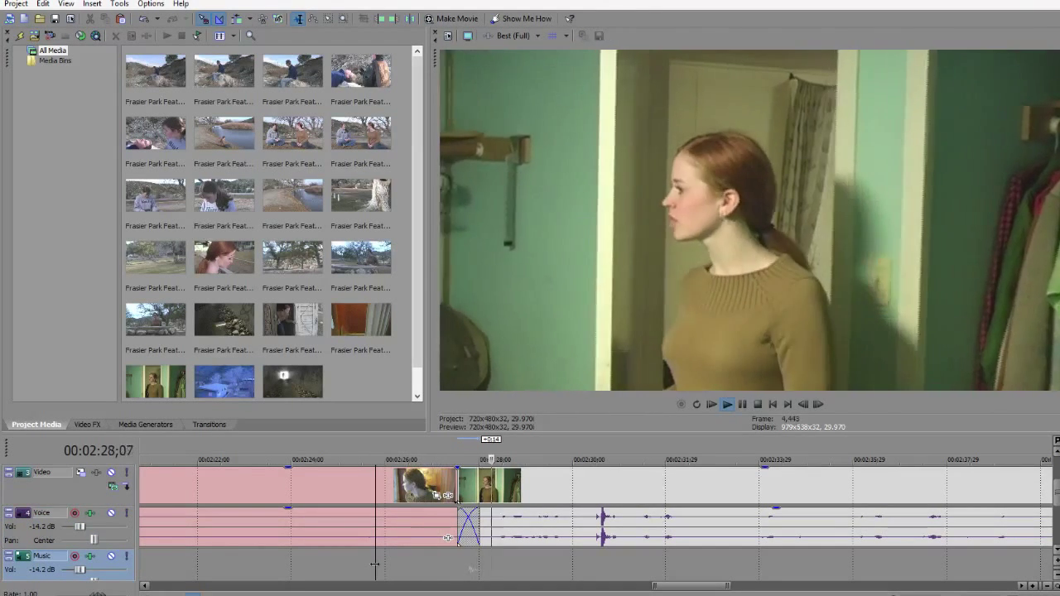
Step: Listen through the green room scene's Voice clips and their cuts up to the blue-tinted house shot at the end
{"action": "scroll", "coordinate": [687, 590], "scroll_direction": "down", "scroll_amount": 2}
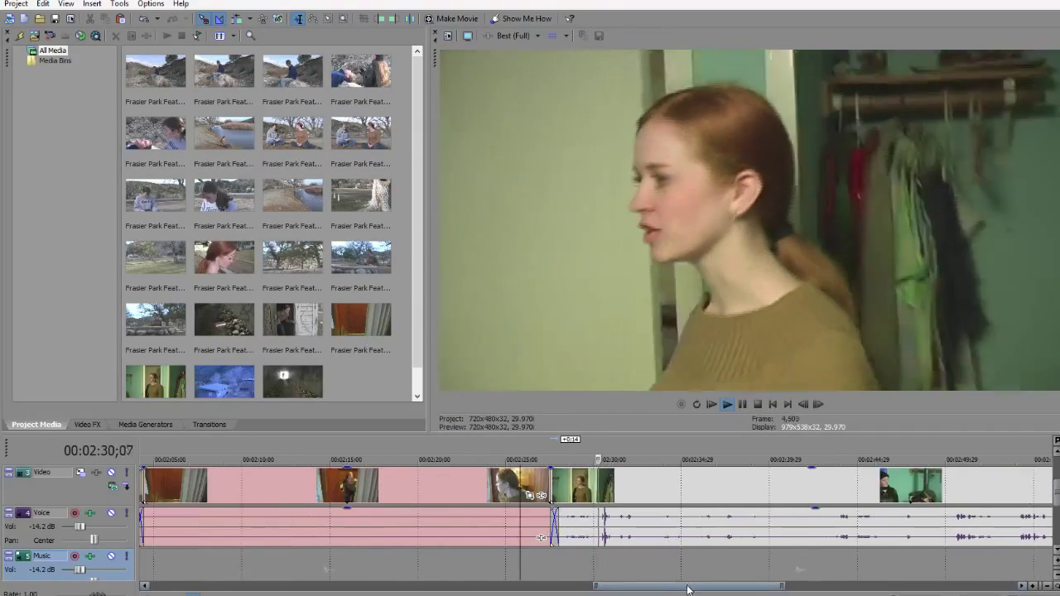
{"action": "left_click_drag", "start_coordinate": [687, 589], "coordinate": [826, 587]}
{"action": "scroll", "coordinate": [720, 558], "scroll_direction": "down", "scroll_amount": 1}
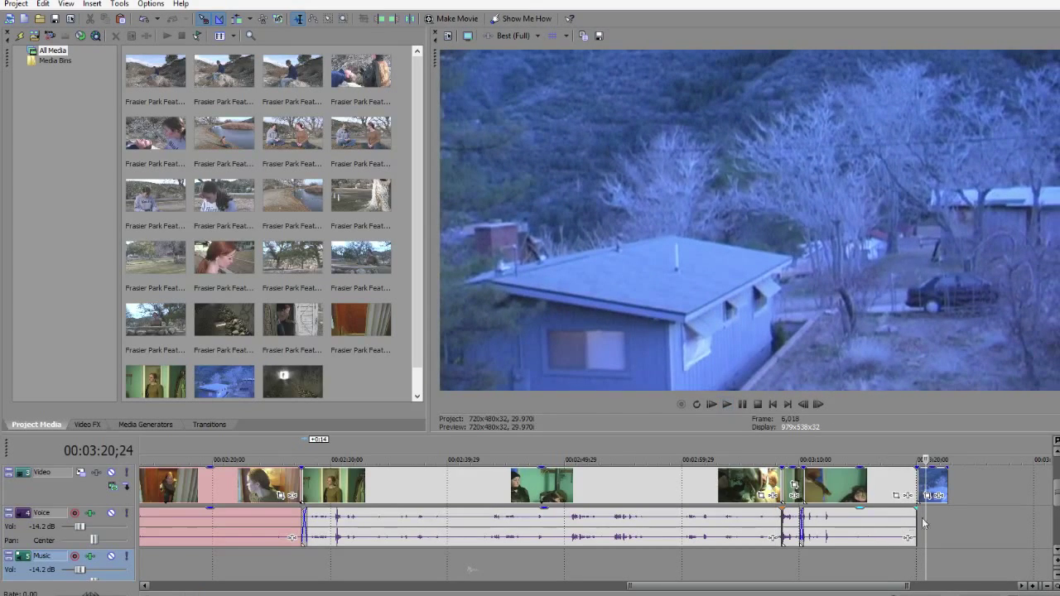
Step: Select all the clips on the timeline and end the time selection at 3:20;01, where the last Voice clip ends
{"action": "scroll", "coordinate": [888, 540], "scroll_direction": "down", "scroll_amount": 5}
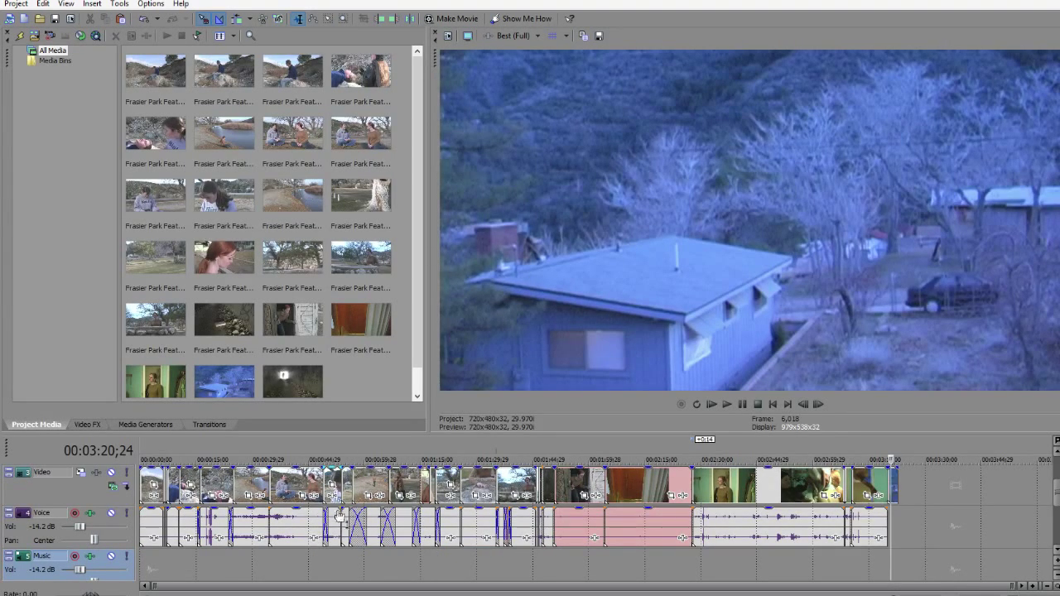
{"action": "key", "text": "ctrl+a"}
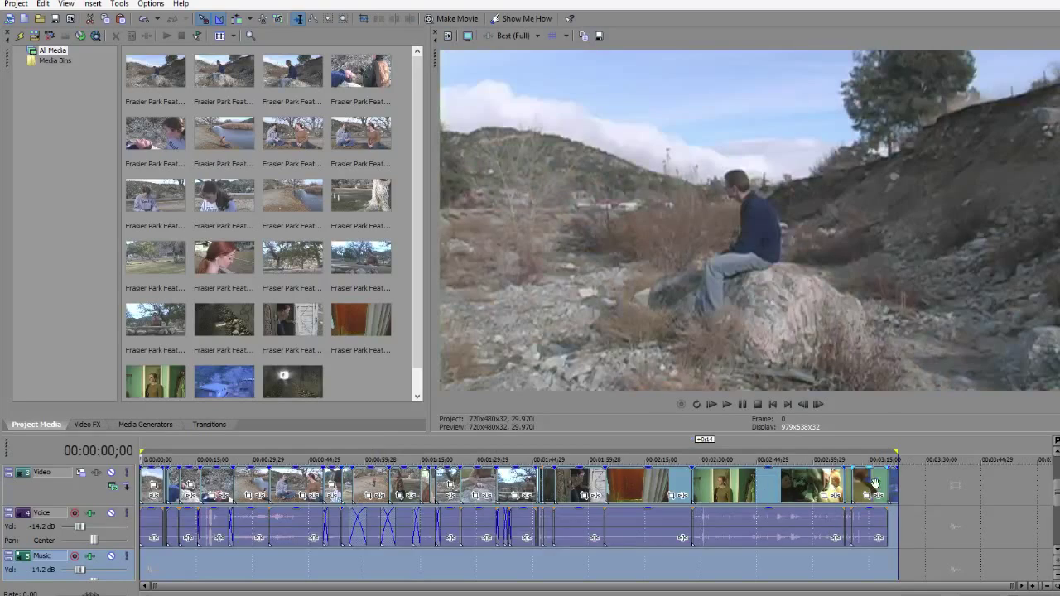
{"action": "left_click", "coordinate": [887, 455]}
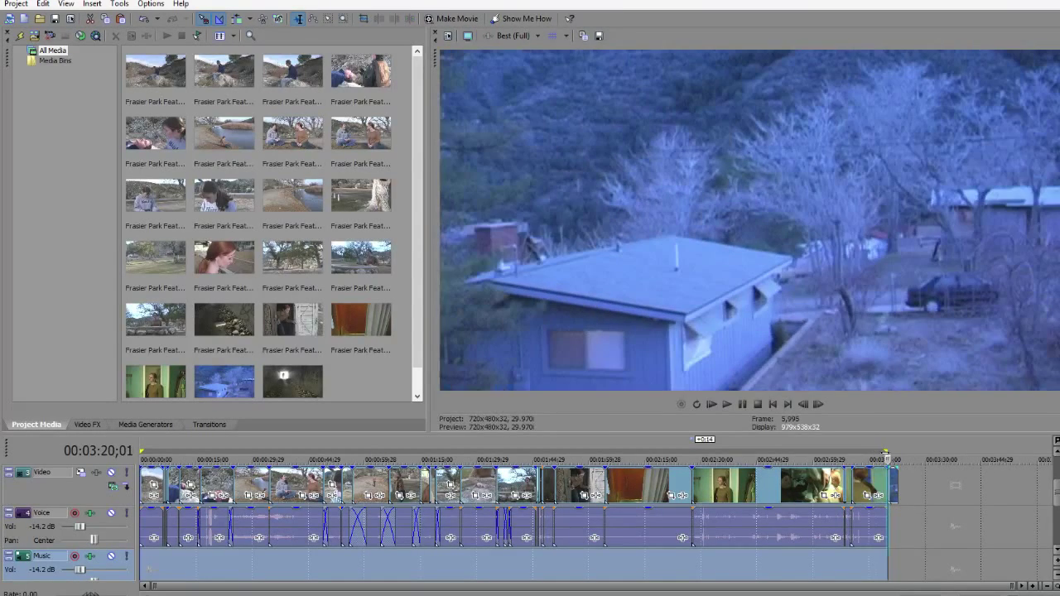
{"action": "left_click", "coordinate": [22, 4]}
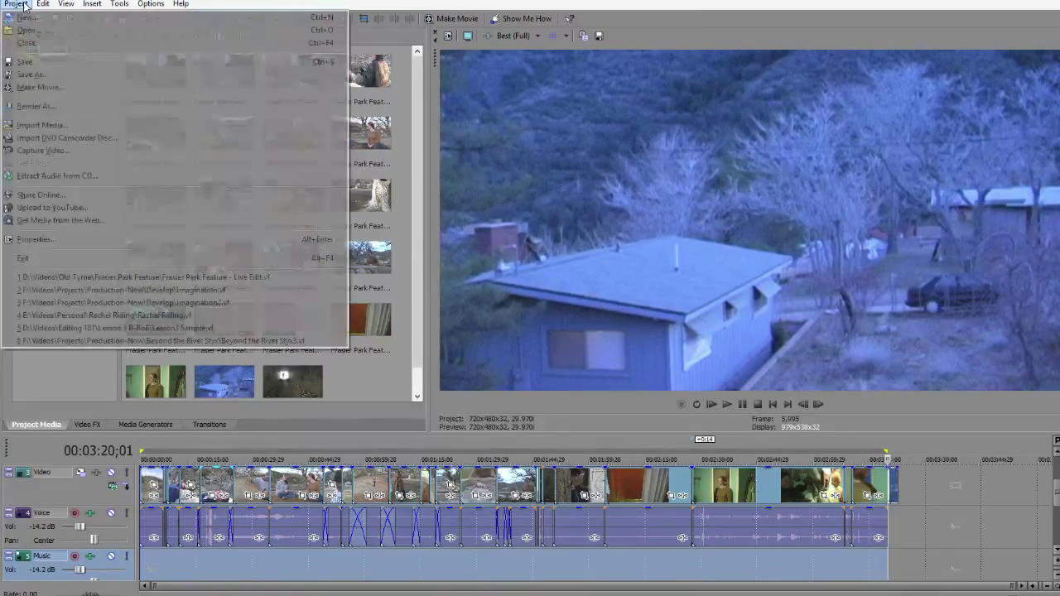